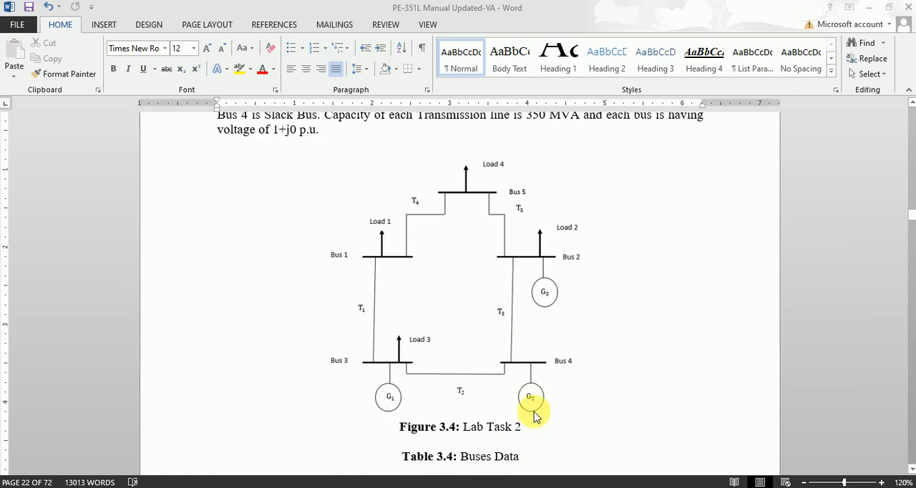
- Switch to PowerWorld Simulator, create a new case and enlarge its blank oneline window to fill the workspace
mouse_move(178, 487)
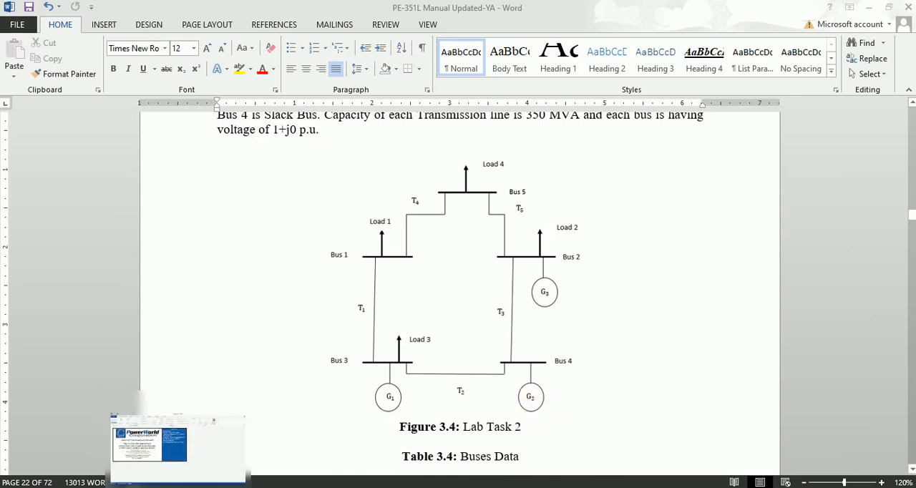
left_click(178, 440)
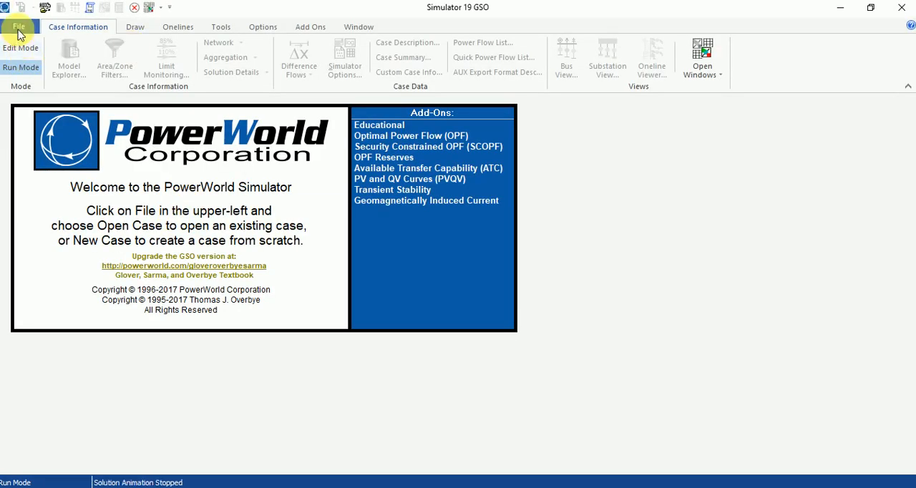
left_click(19, 29)
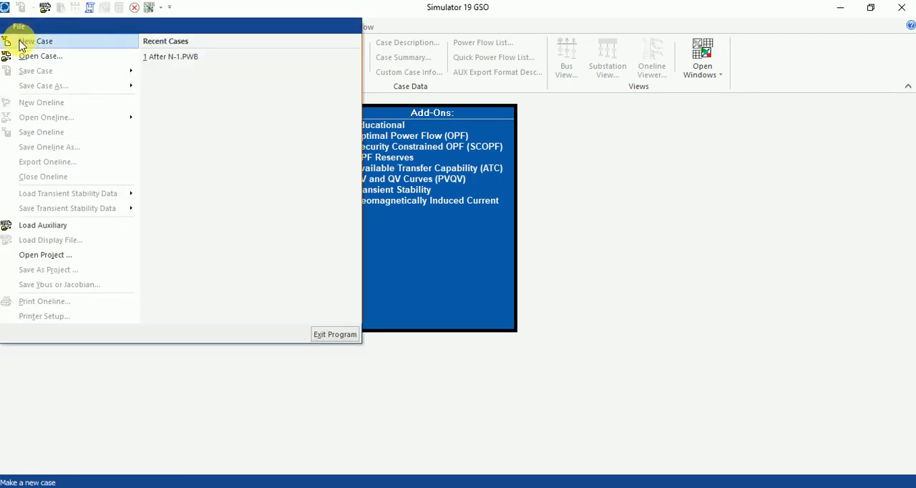
left_click(21, 41)
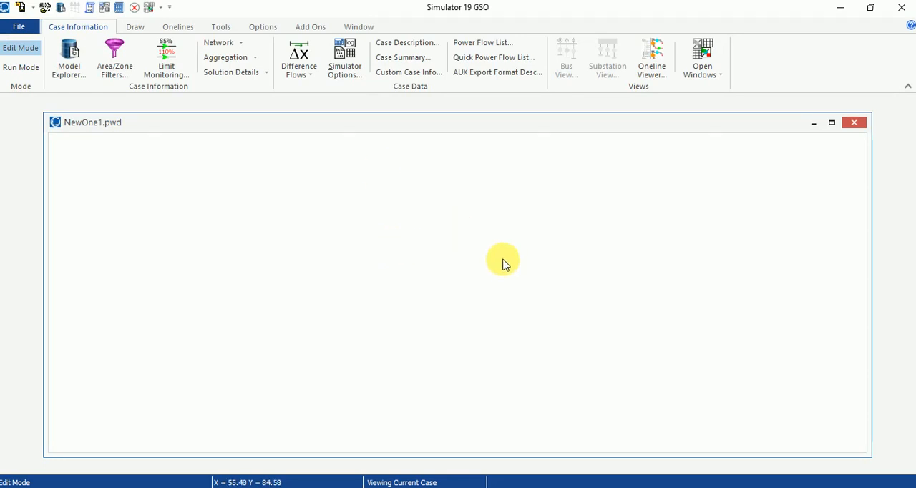
left_click_drag(409, 133, 374, 121)
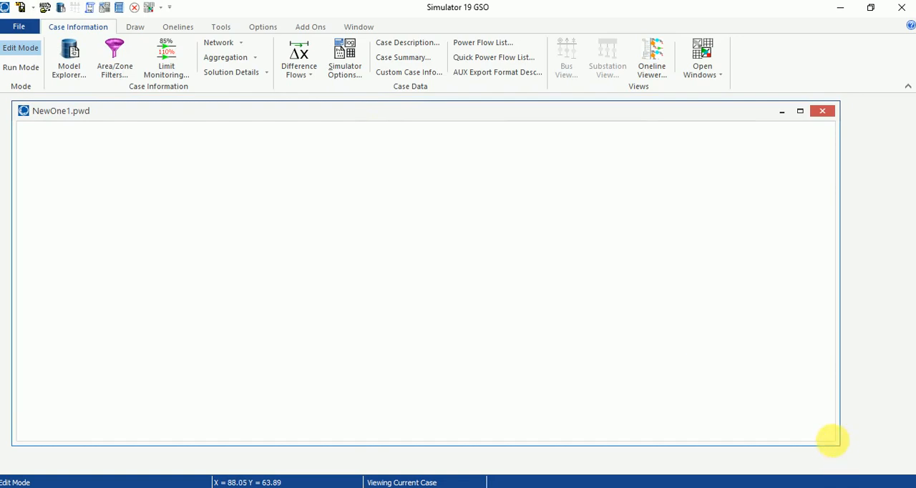
left_click_drag(844, 451, 906, 475)
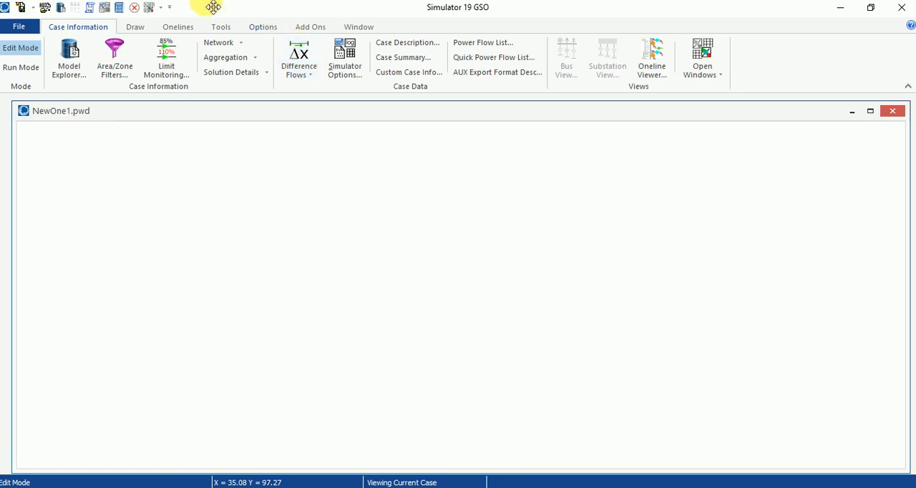
- Insert a bus in the upper-left area of the oneline, named Bus 1, with a nominal voltage of 220 kV
left_click(135, 27)
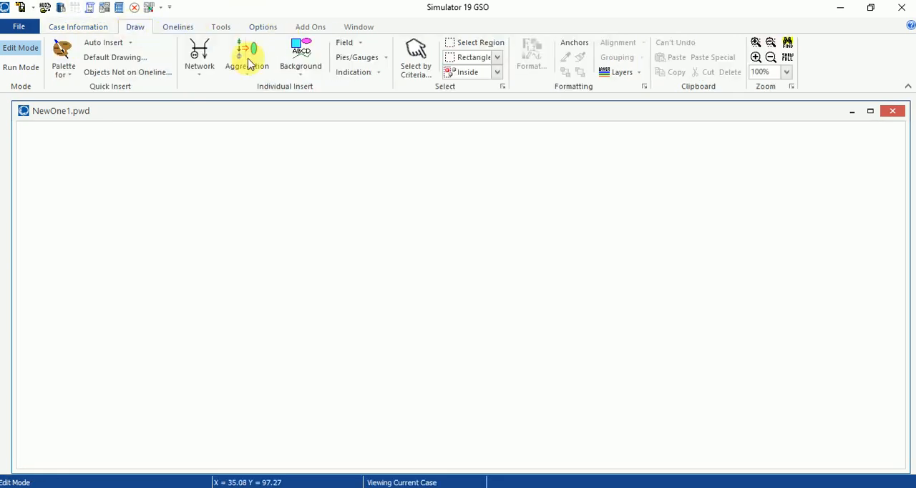
left_click(199, 57)
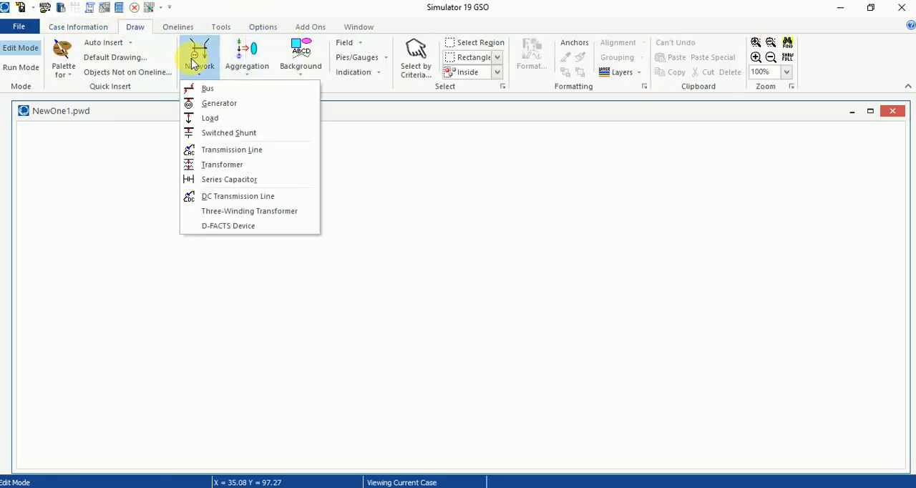
left_click(224, 95)
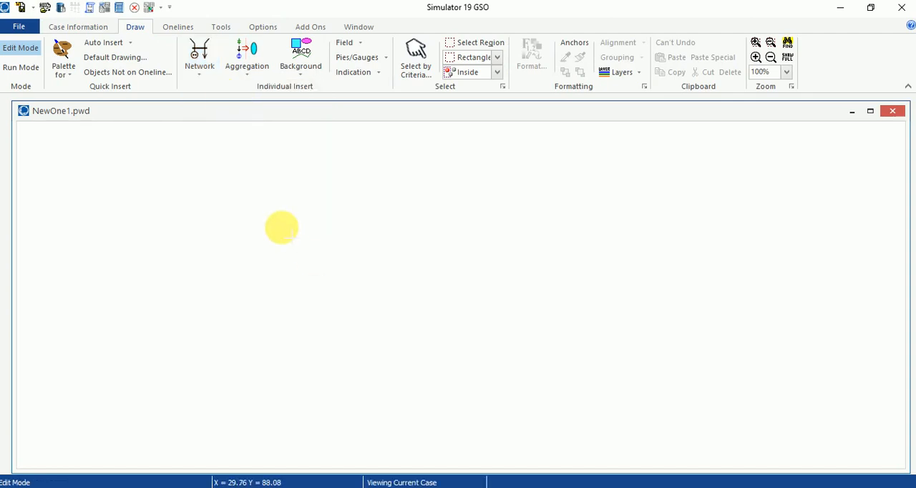
left_click(281, 231)
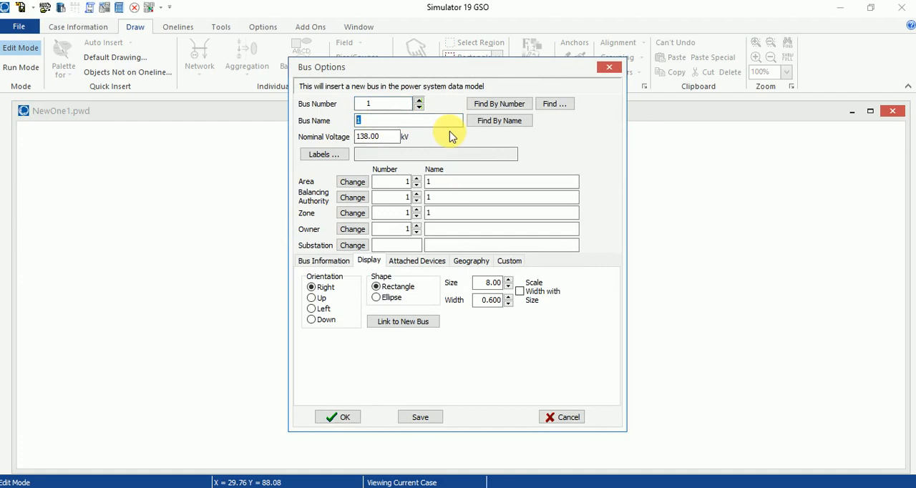
type("Bus")
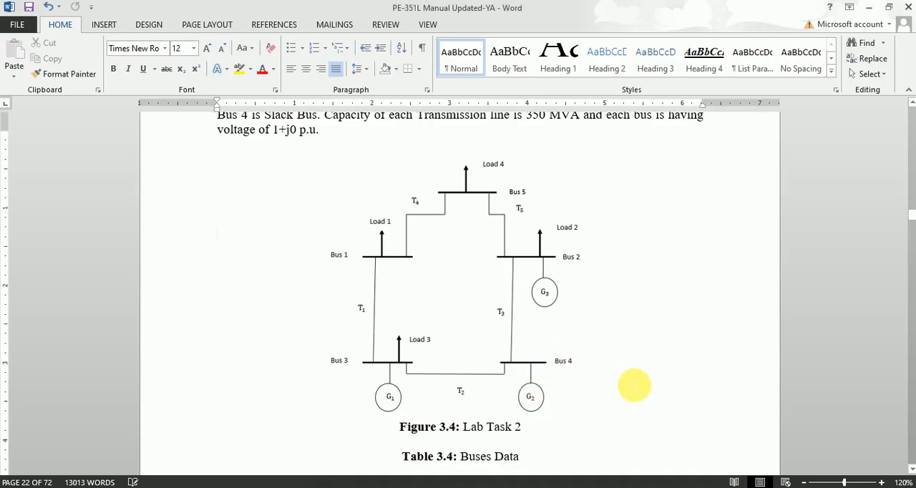
scroll(634, 382, "up", 3)
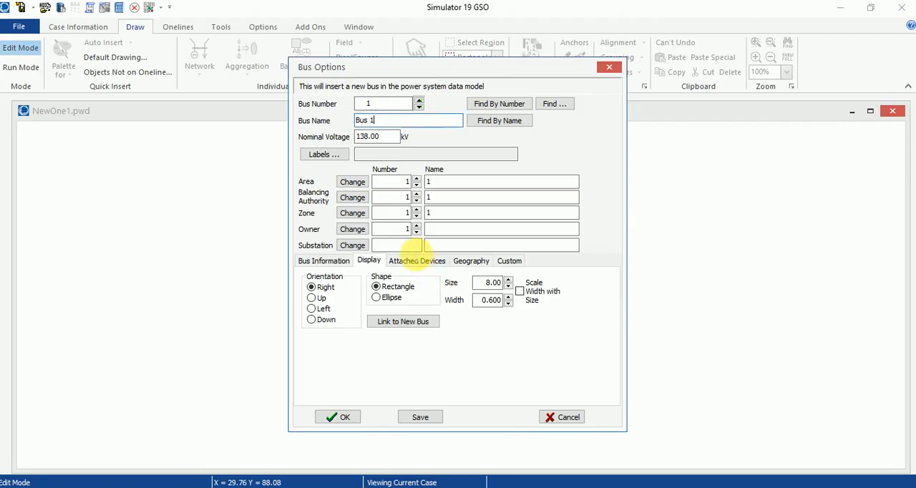
double_click(394, 140)
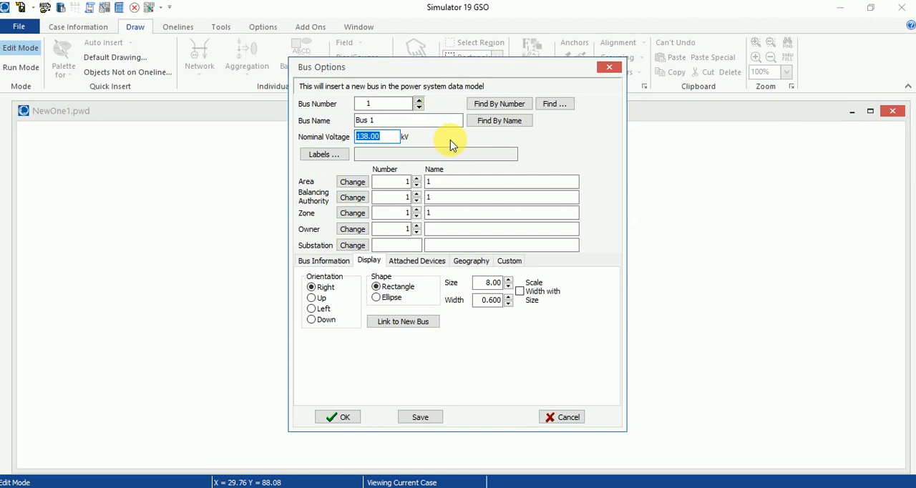
type("220")
left_click(331, 263)
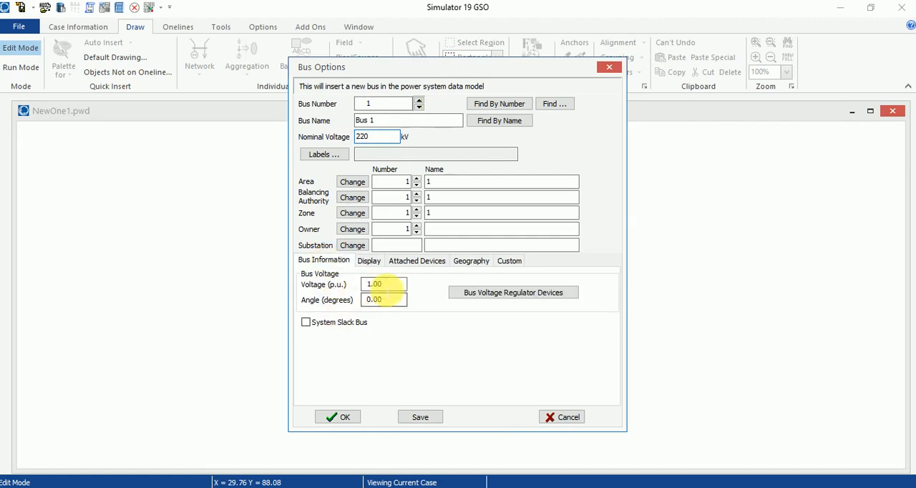
left_click(344, 422)
- Shift the Bus 1 label clear of the end of its bus line
left_click_drag(356, 225, 364, 226)
left_click_drag(475, 233, 435, 218)
scroll(458, 231, "down", 2)
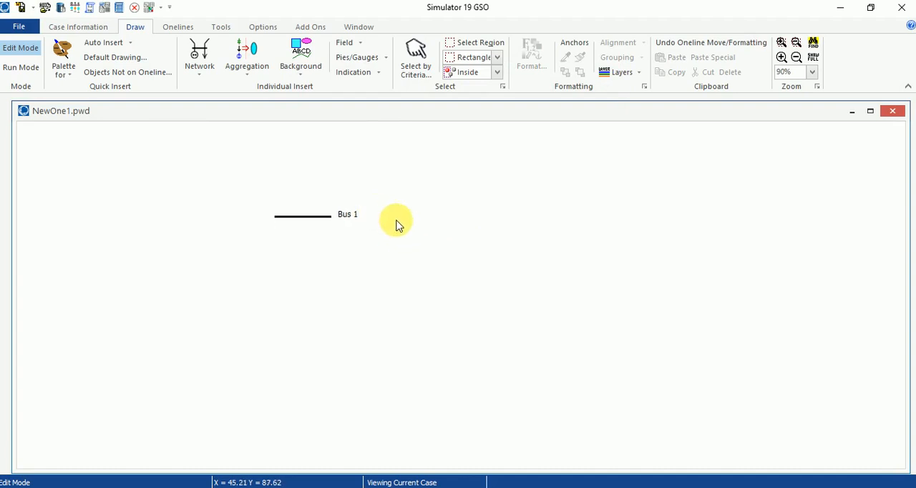
- Insert a bus named Bus 2 to the right of Bus 1 and shift its label clear of the bus line
left_click(204, 58)
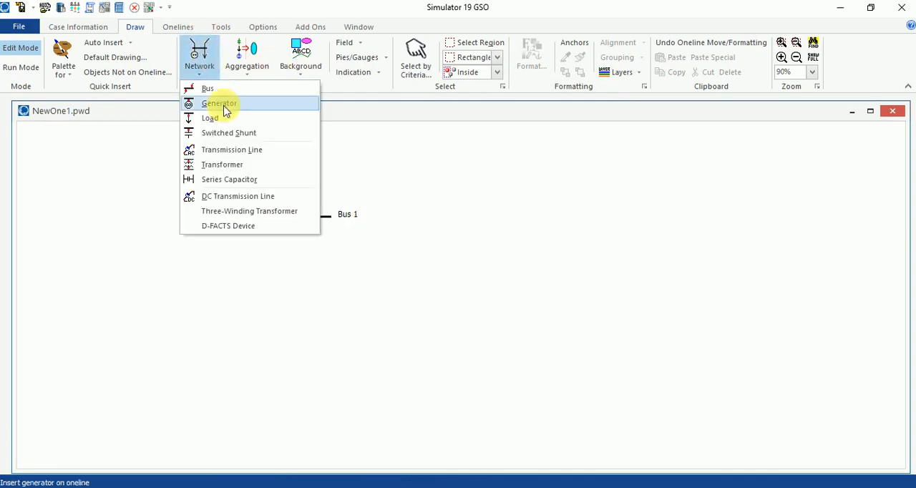
left_click(214, 89)
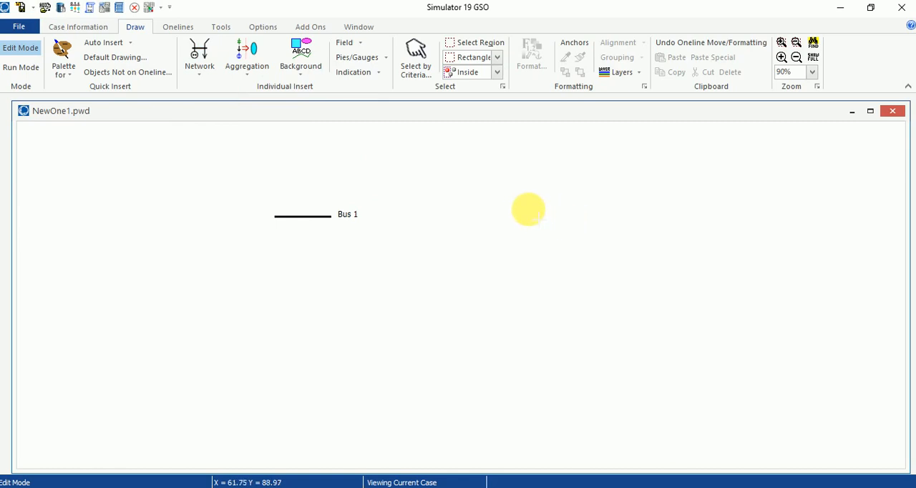
left_click(528, 210)
key("Tab")
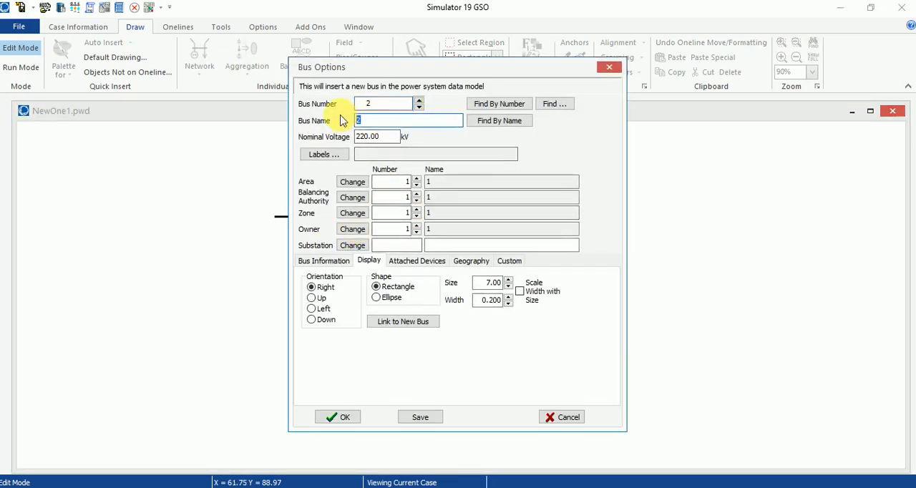
type("Bus")
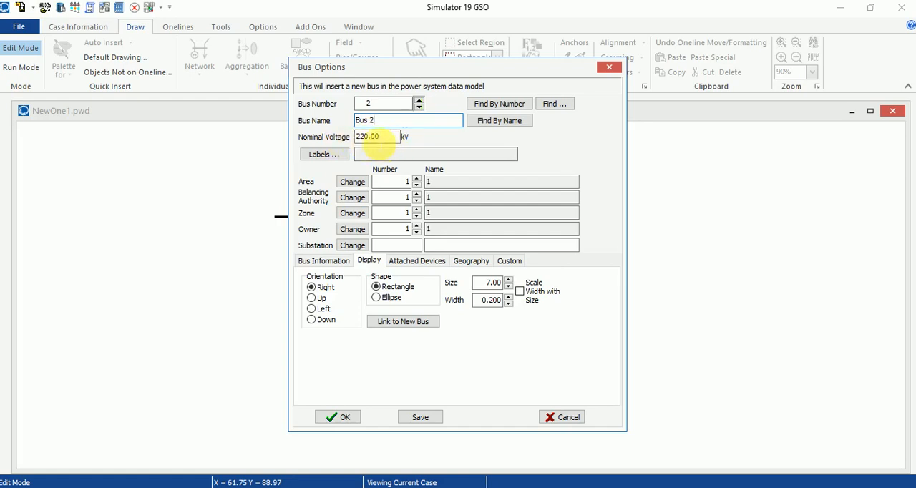
left_click(329, 261)
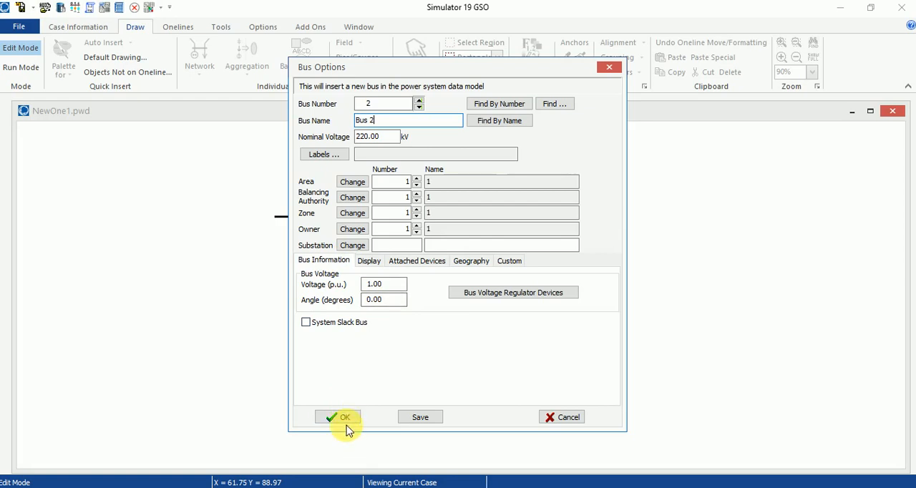
left_click(369, 261)
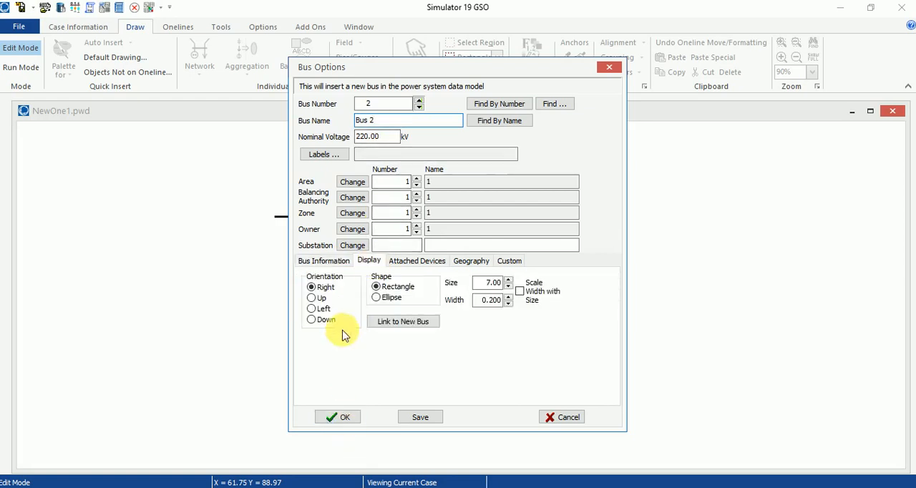
left_click(342, 418)
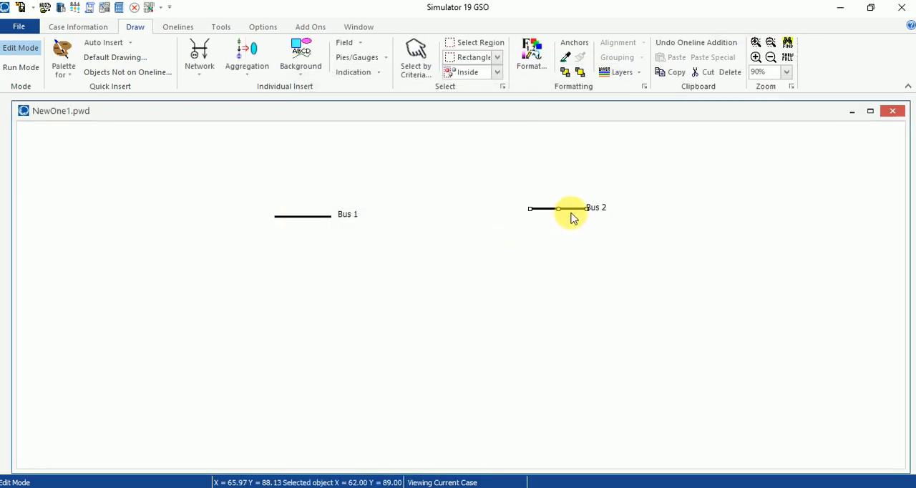
left_click_drag(600, 209, 610, 211)
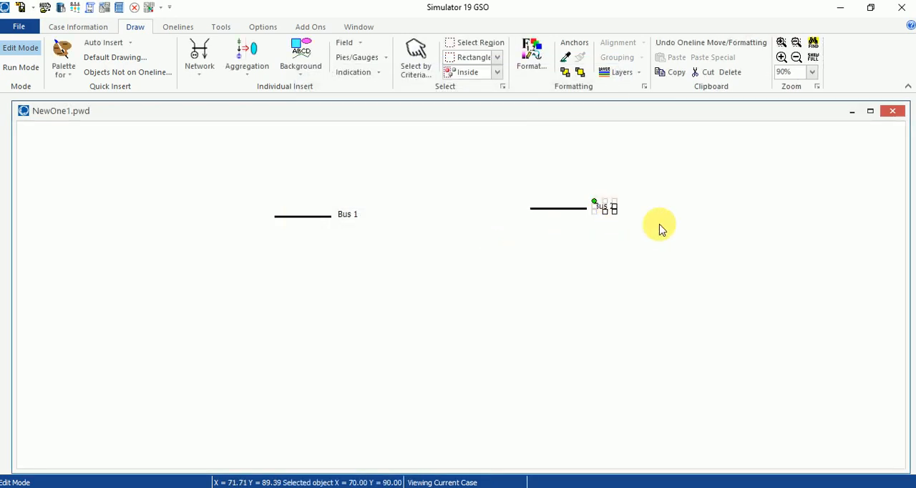
left_click(211, 152)
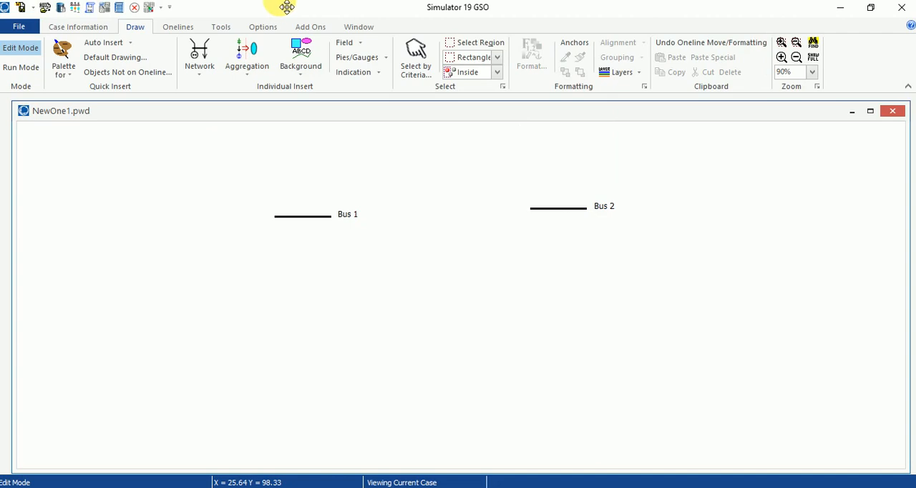
- Insert a bus named Bus 3 below Bus 1 and shift its label clear of the bus line
left_click(192, 64)
left_click(206, 90)
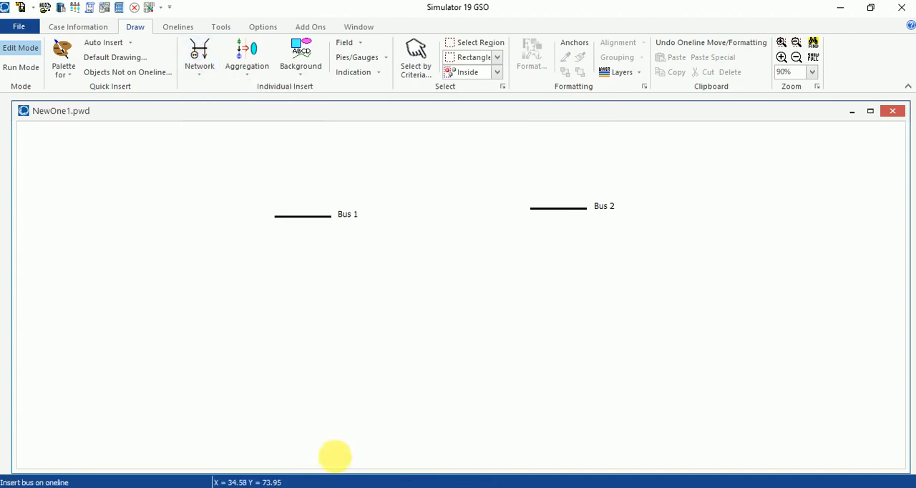
left_click(388, 303)
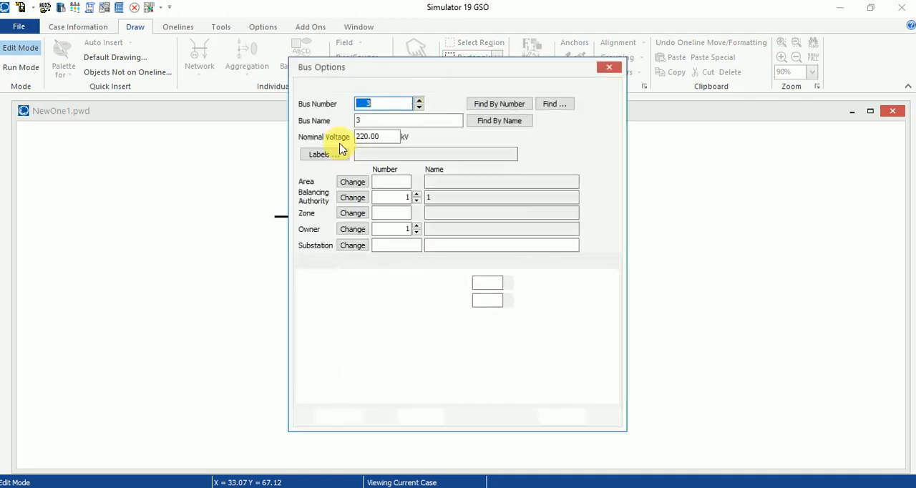
key("Tab")
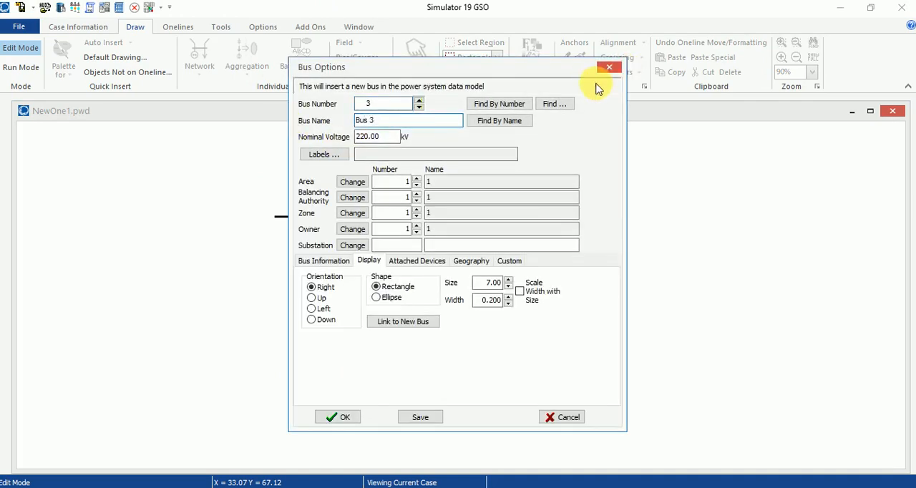
left_click(349, 418)
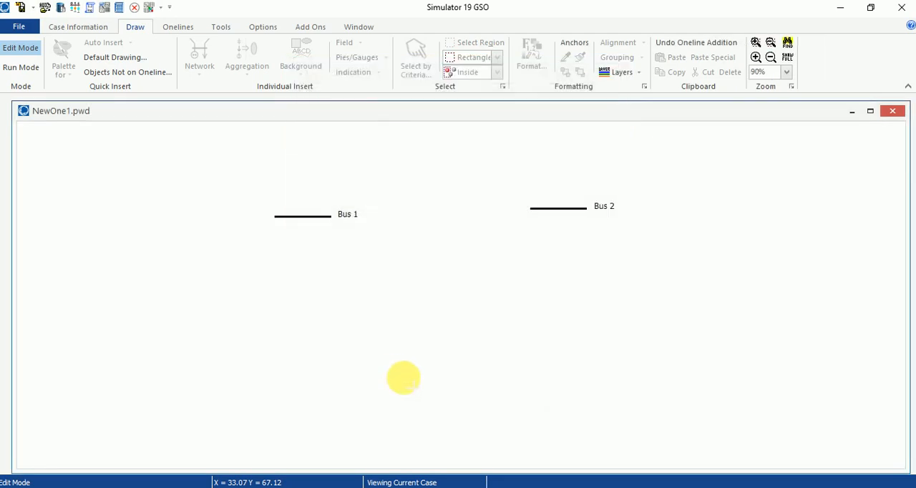
left_click_drag(339, 384, 323, 390)
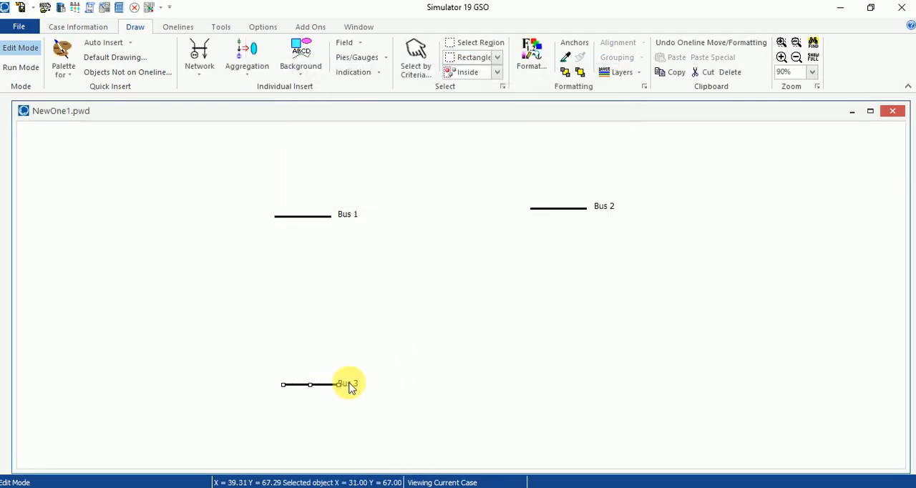
- Insert a bus named Bus 4 to the right of Bus 3 and shift its label clear of the bus line
left_click(199, 71)
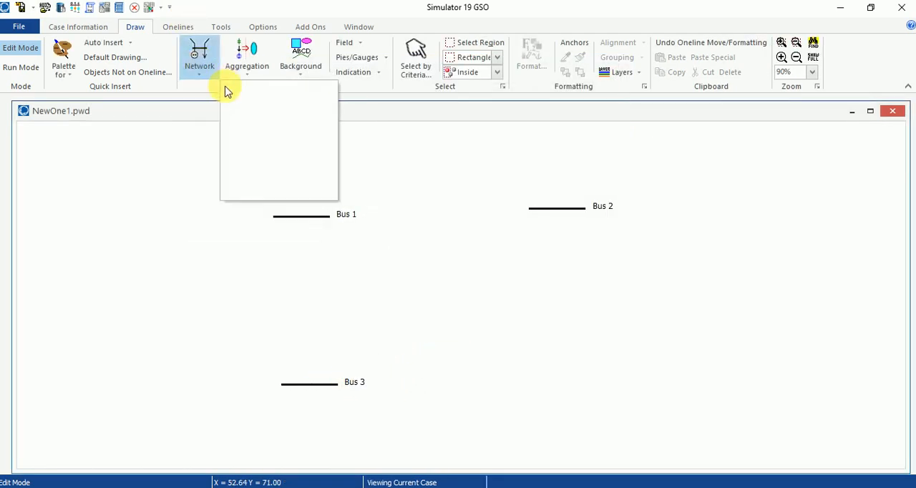
left_click(207, 88)
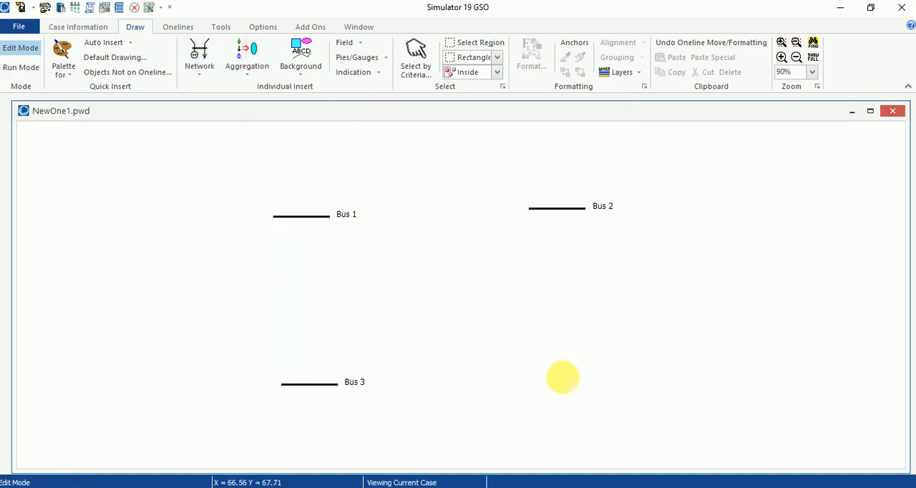
left_click(292, 193)
double_click(360, 122)
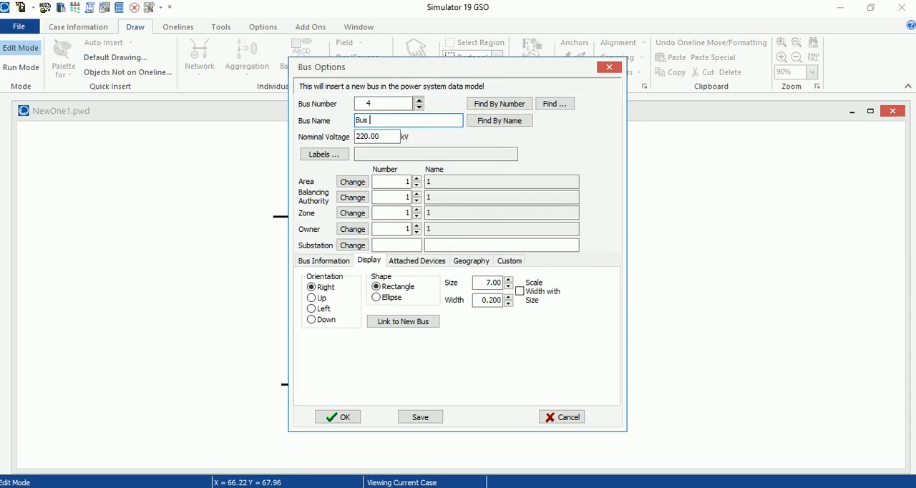
left_click(336, 417)
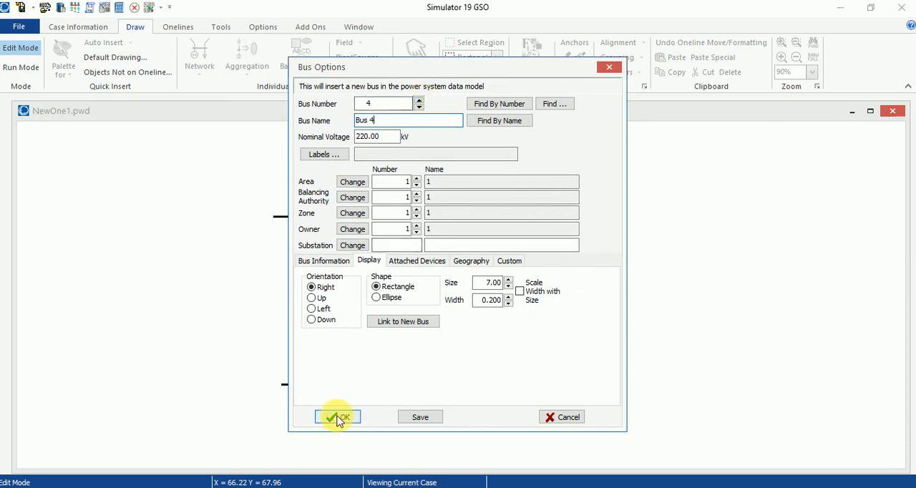
left_click(634, 375)
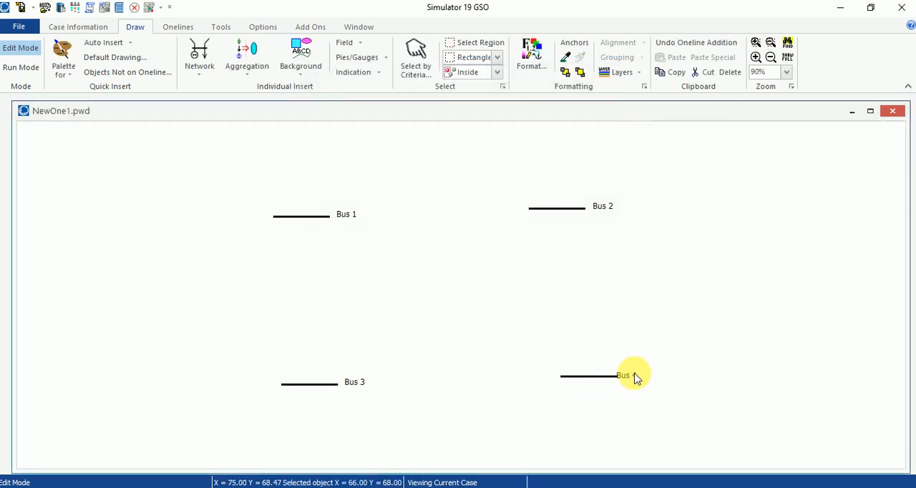
left_click_drag(596, 389, 632, 384)
left_click(714, 351)
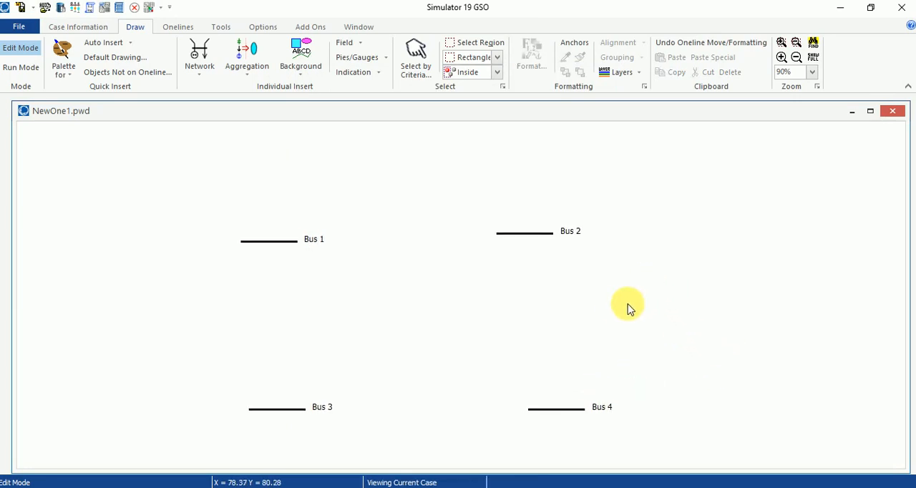
- Insert a bus named Bus 5 above and between Bus 1 and Bus 2, and shift its label clear of the line
scroll(632, 287, "down", 1)
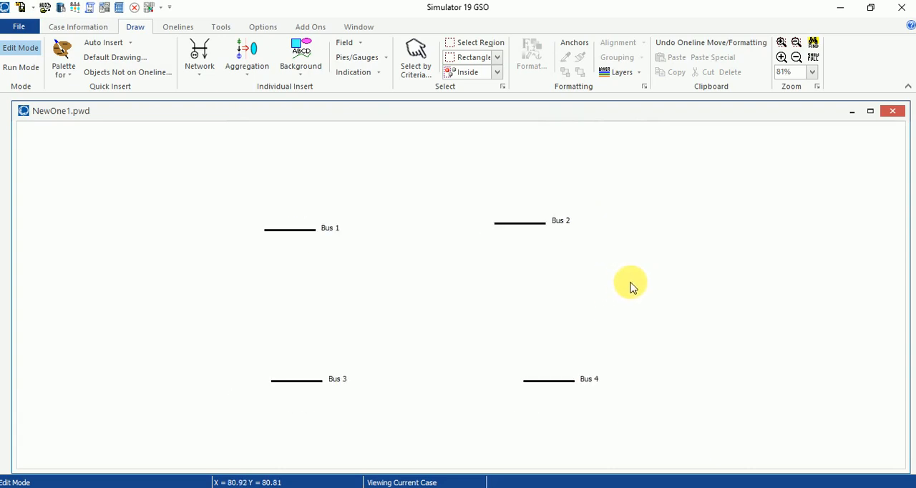
left_click(196, 60)
left_click(209, 89)
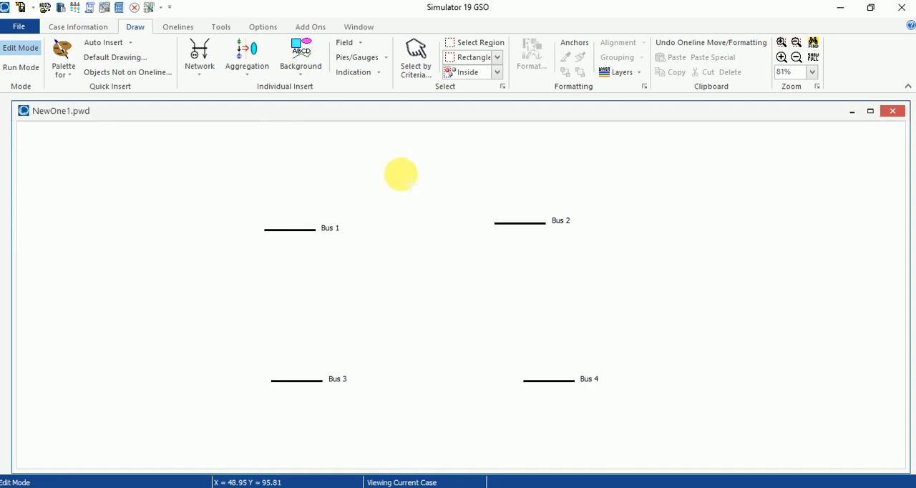
left_click(401, 176)
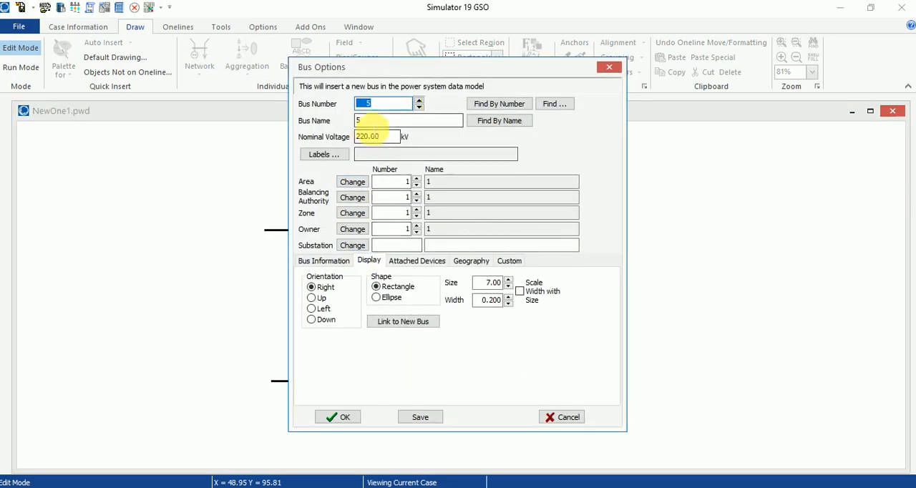
key("Tab")
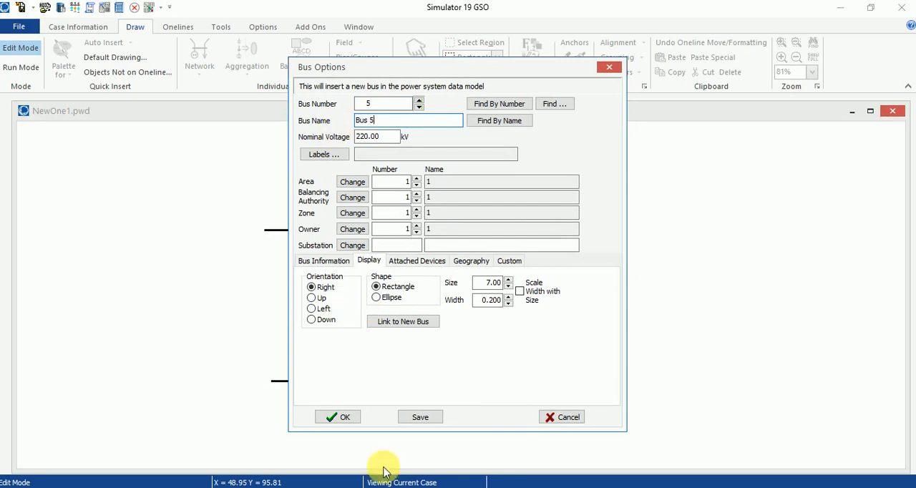
left_click(324, 261)
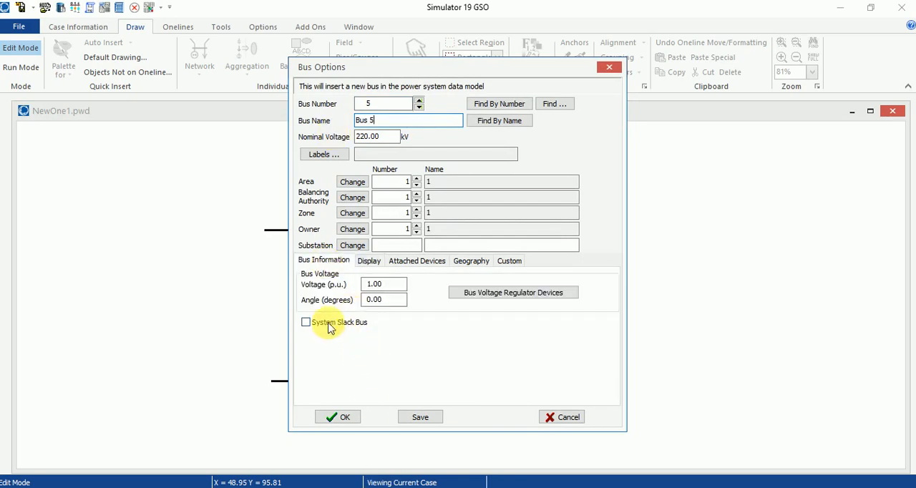
left_click(341, 420)
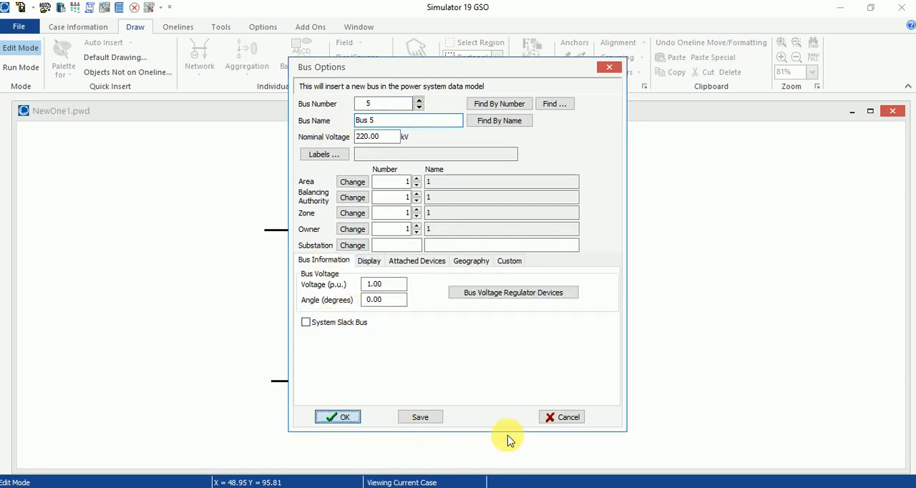
left_click_drag(463, 177, 469, 174)
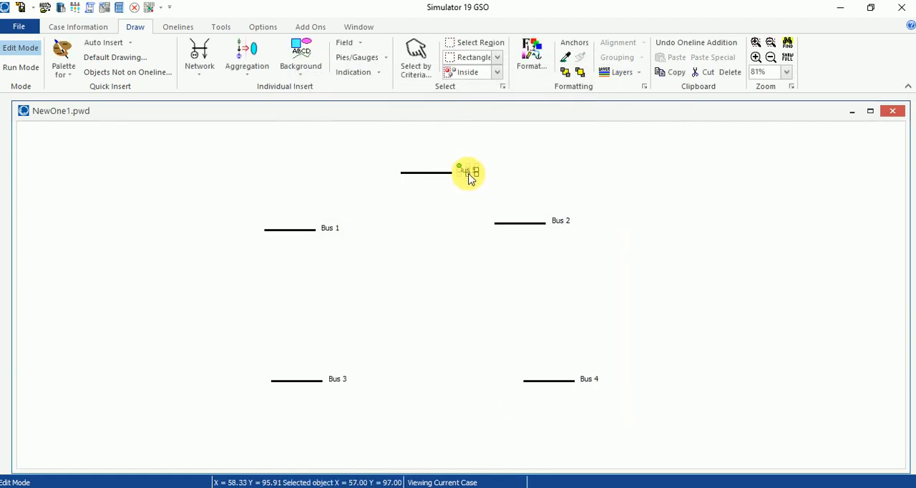
- Designate Bus 4 as the system slack bus in its bus options
left_click(555, 383)
double_click(555, 383)
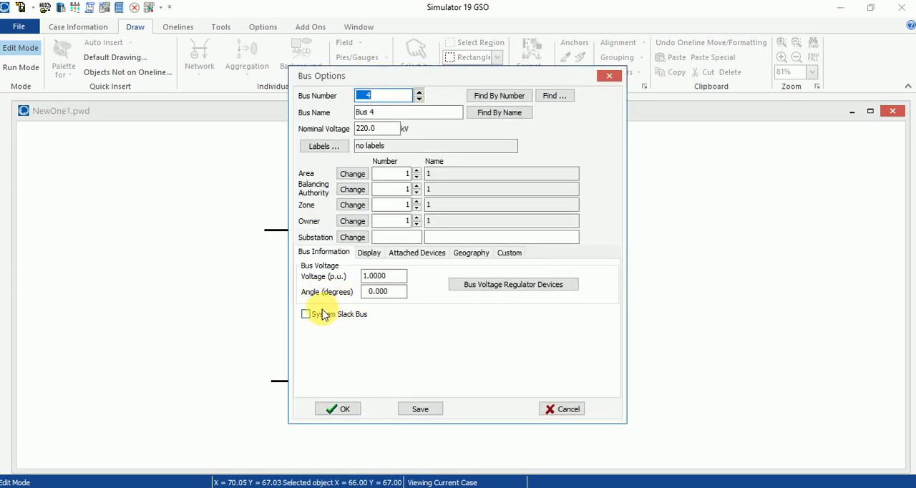
left_click(315, 316)
left_click(341, 411)
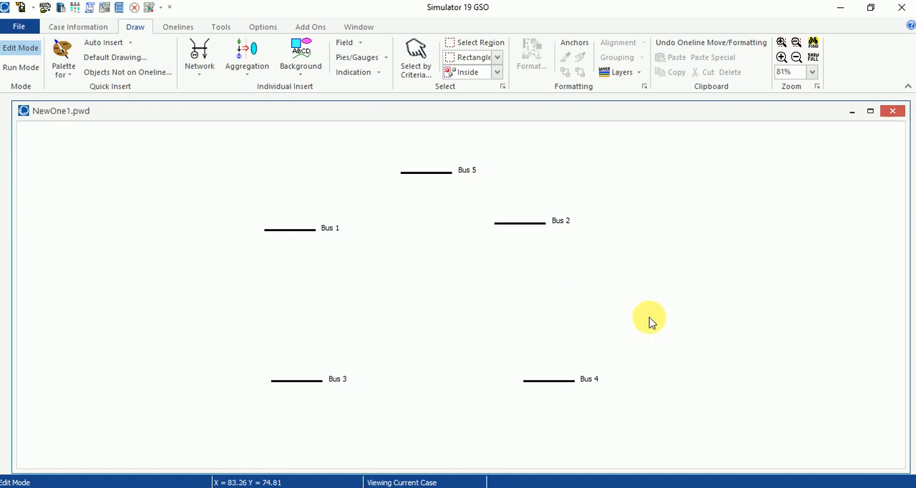
- Consult the Lab Task 2 diagram and load data in the Word manual, and insert a 50 MW constant-power load on Bus 1 in PowerWorld Simulator
left_click(308, 486)
scroll(643, 346, "down", 3)
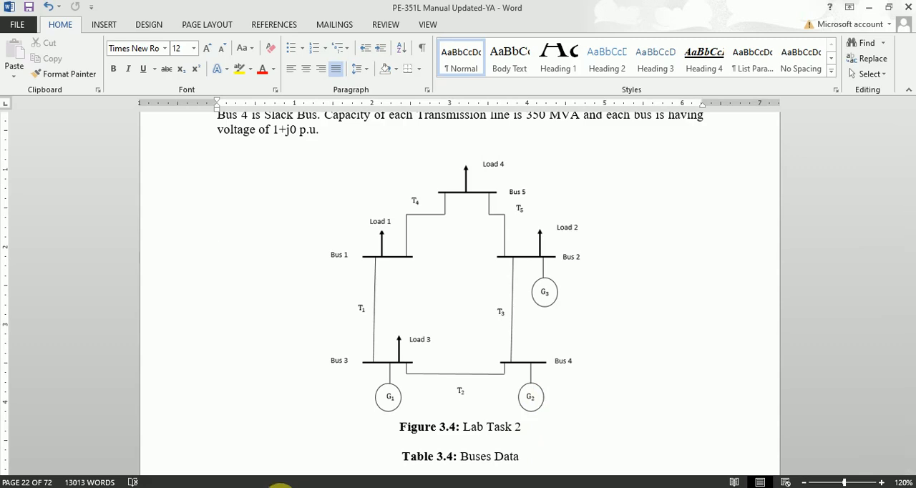
left_click(187, 487)
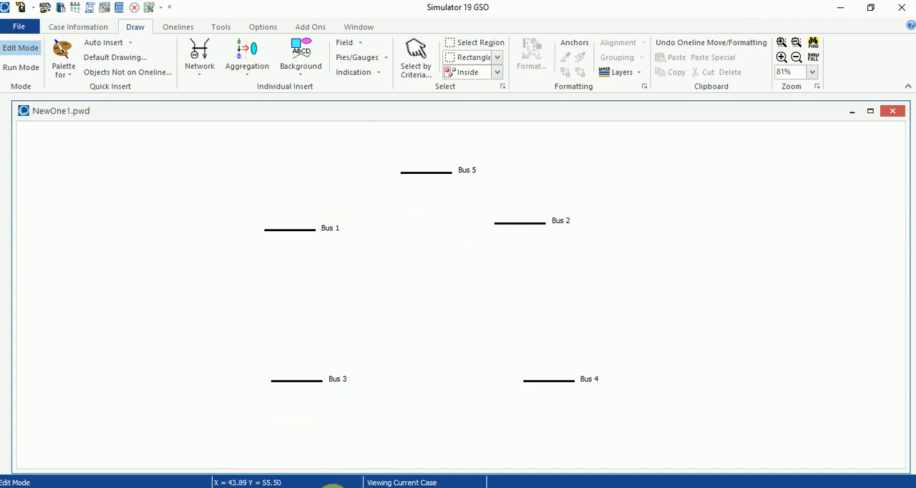
left_click(326, 487)
scroll(394, 370, "up", 9)
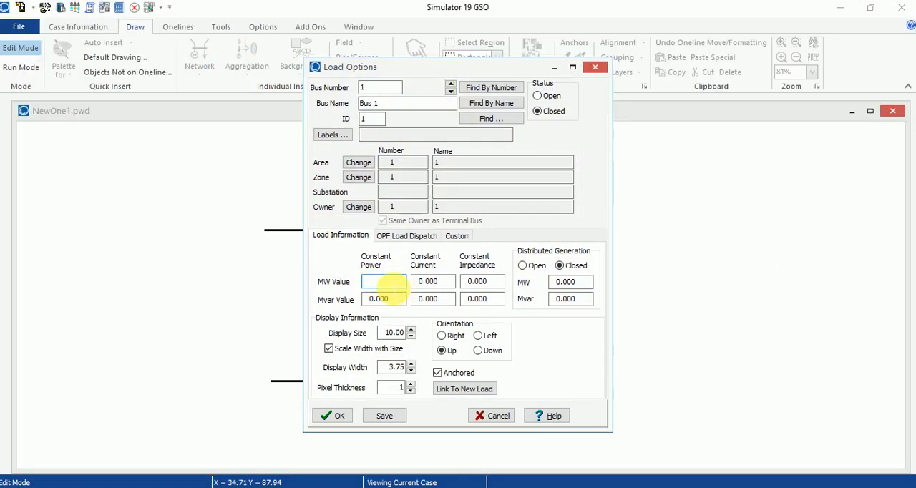
type("50")
left_click(339, 418)
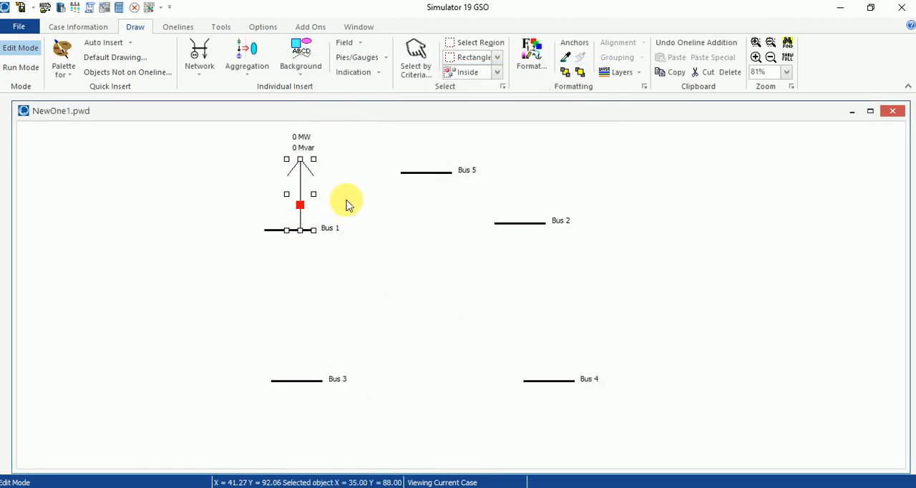
- Shrink the Bus 1 load symbol and reposition its MW and Mvar labels above the arrow
left_click(306, 166)
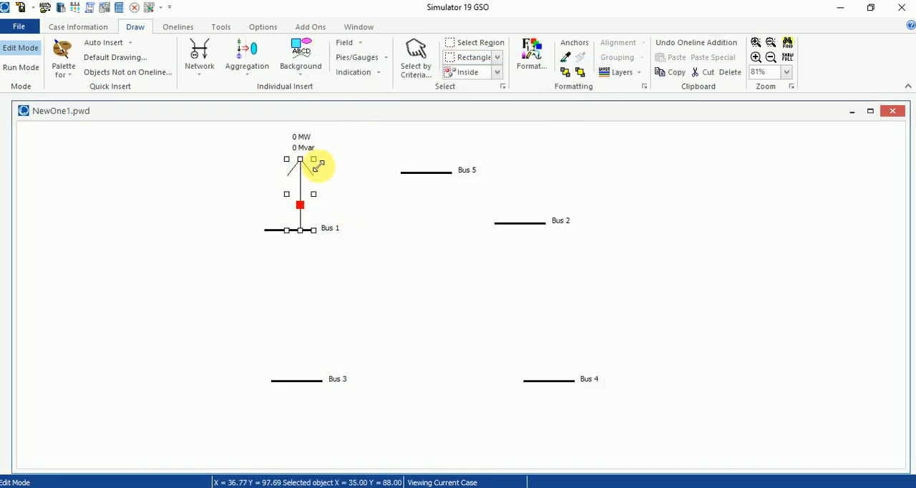
left_click_drag(315, 179, 316, 182)
mouse_move(307, 147)
left_mouse_down()
mouse_move(312, 161)
mouse_move(323, 156)
mouse_move(311, 150)
left_mouse_up()
left_click(438, 265)
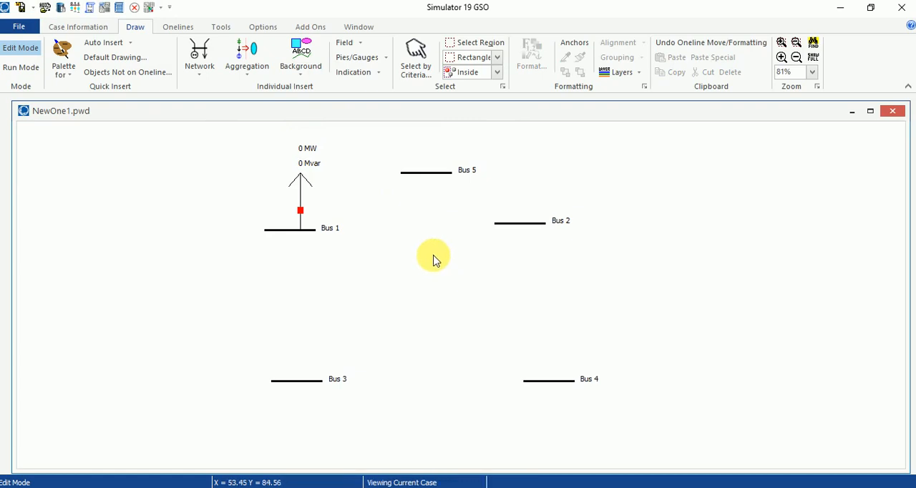
- Insert a 50 MW constant-power load on Bus 2, shrink its symbol and reposition its labels above the arrow
left_click(199, 56)
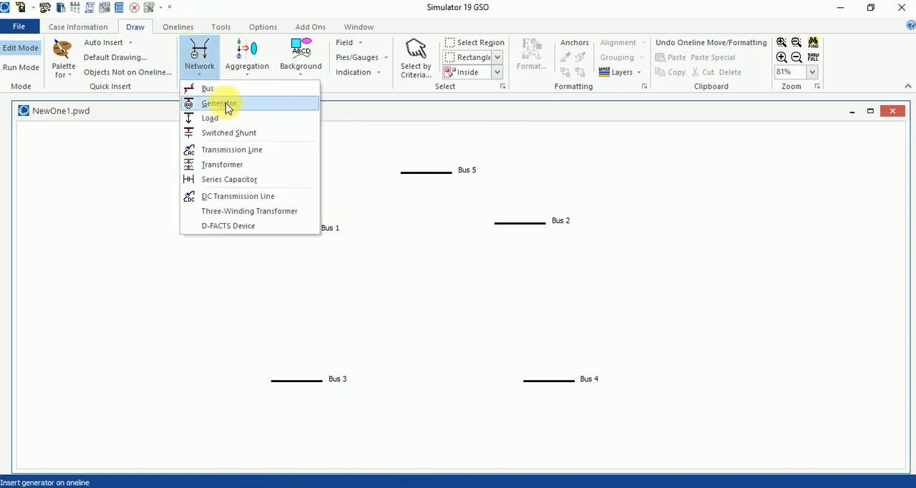
left_click(229, 122)
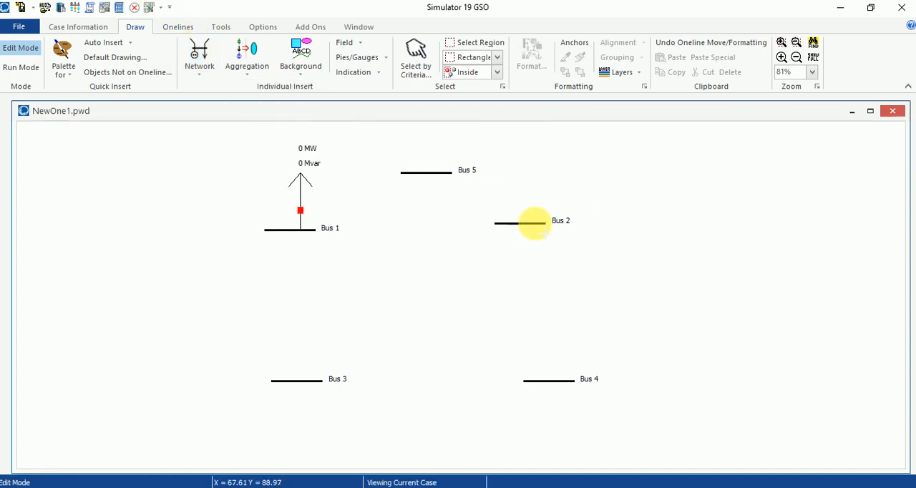
left_click(533, 224)
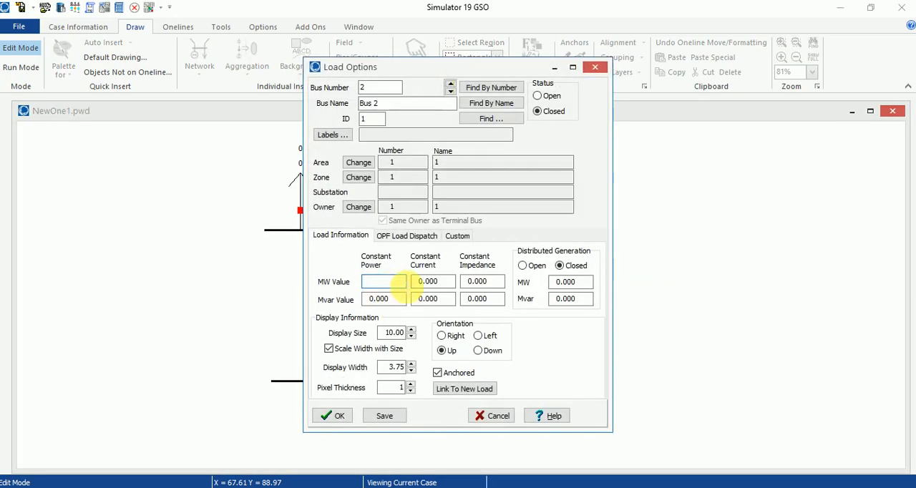
type("50")
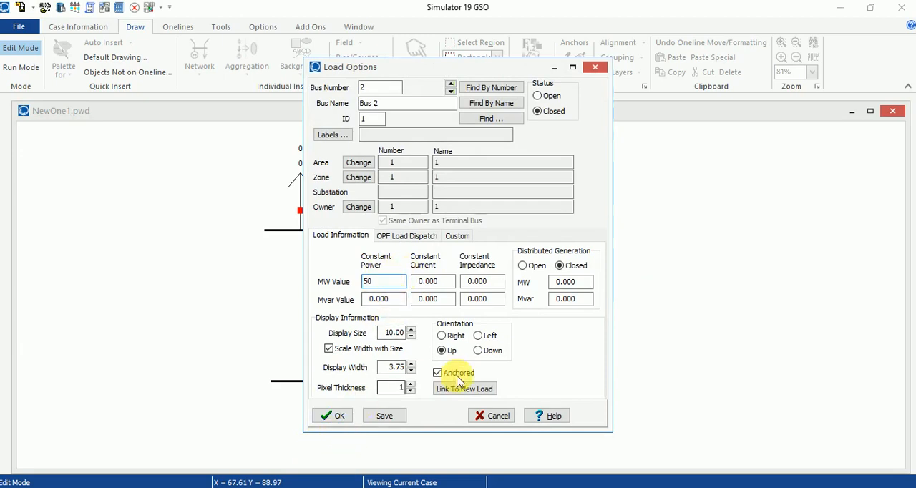
left_click(335, 417)
left_click_drag(555, 158, 554, 171)
mouse_move(542, 140)
left_mouse_down()
mouse_move(549, 149)
mouse_move(556, 141)
left_mouse_up()
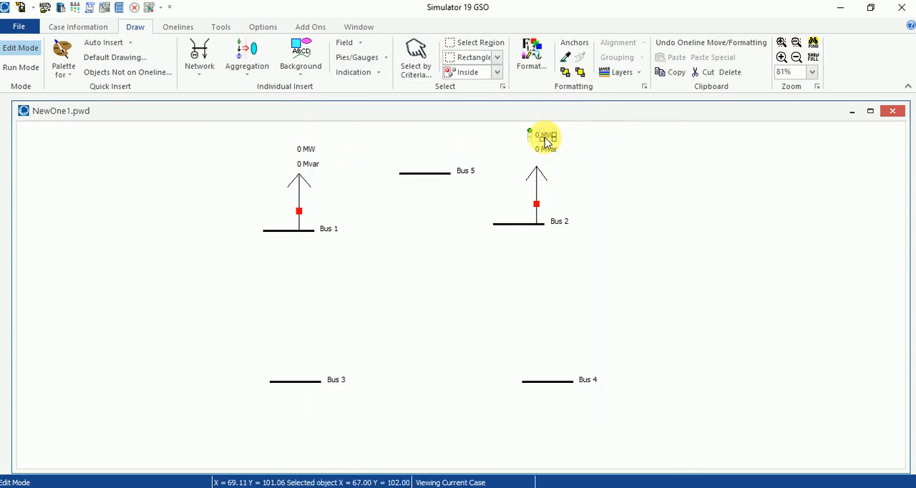
- Check the Load 3 data in the Word manual, and insert a 150 MW, 50 Mvar constant-power load on Bus 3 in PowerWorld Simulator
left_click_drag(677, 298, 658, 317)
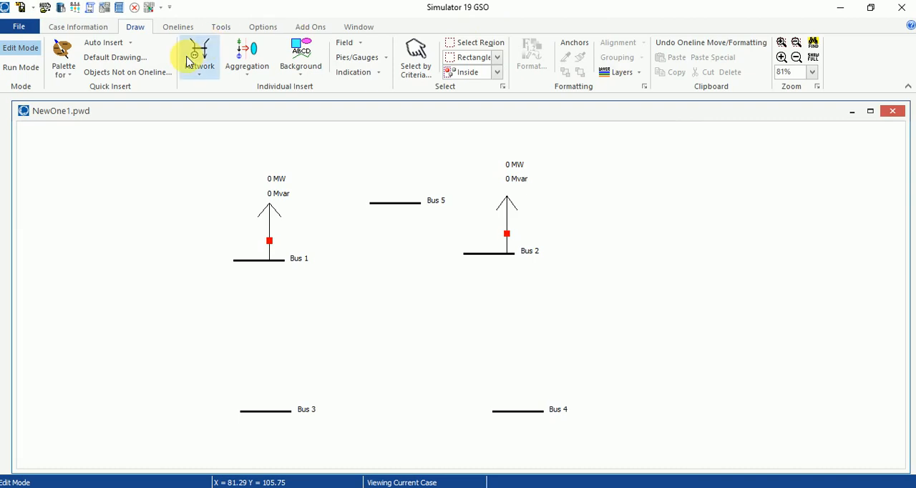
left_click(199, 60)
left_click(218, 119)
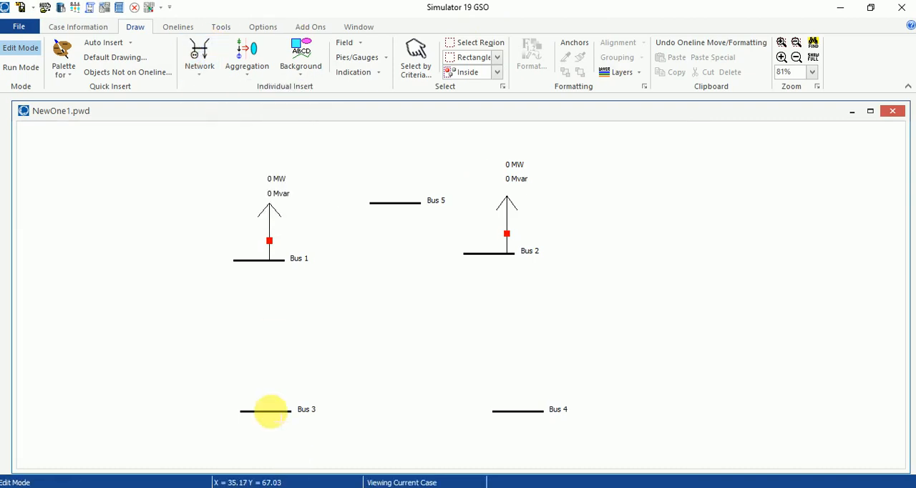
left_click(271, 412)
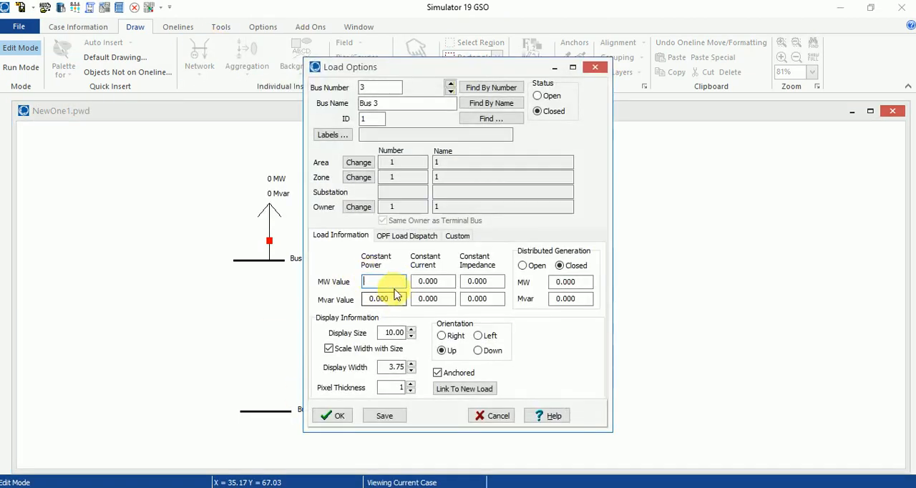
mouse_move(325, 487)
left_click(315, 449)
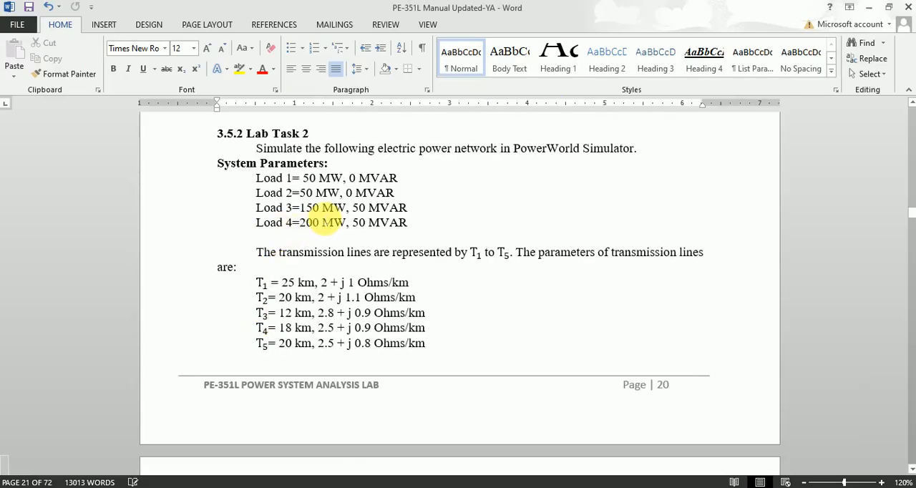
left_click(182, 487)
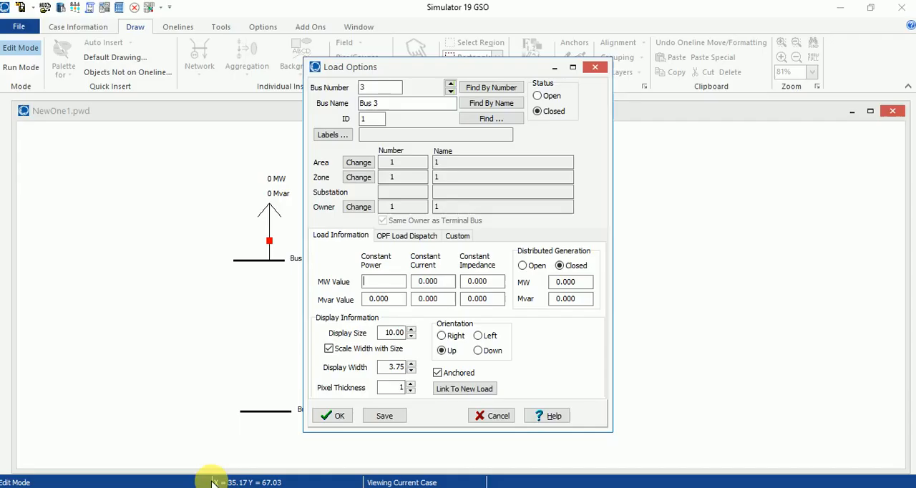
type("150")
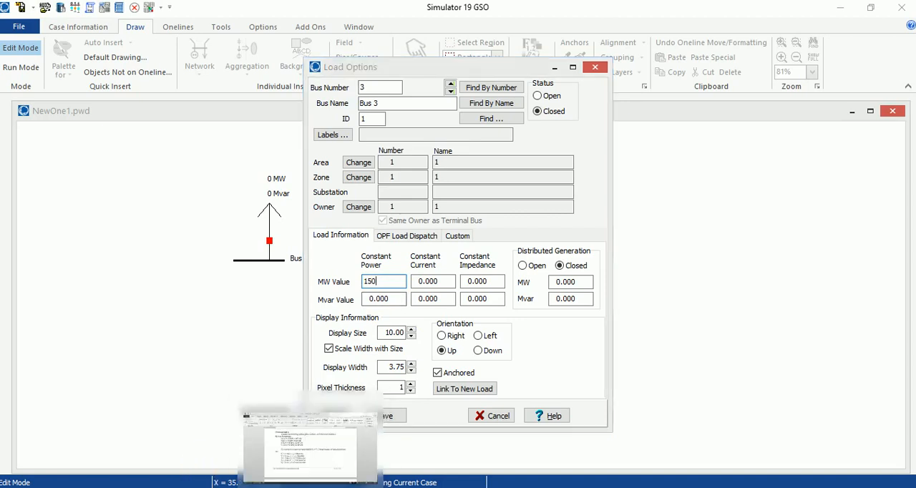
left_click(311, 486)
left_click(340, 487)
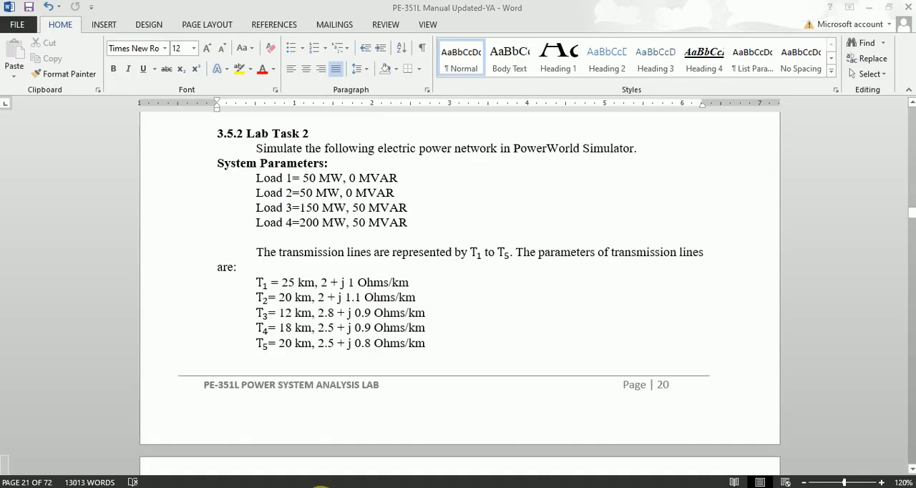
left_click_drag(394, 303, 353, 302)
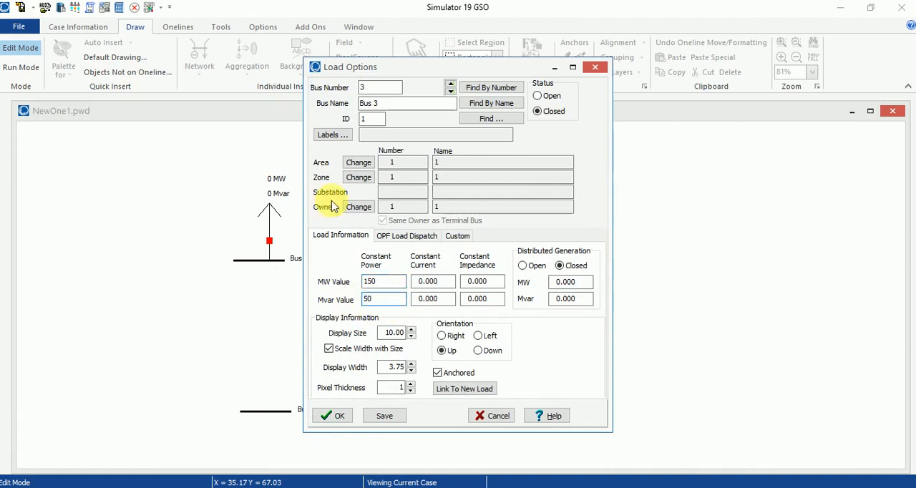
left_click(336, 417)
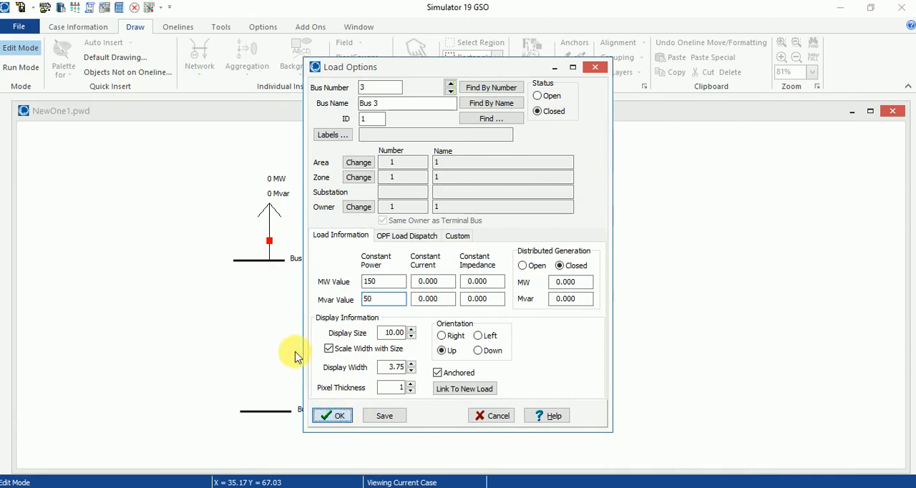
- Shrink the Bus 3 load symbol and place its MW and Mvar labels above the arrow
left_click_drag(287, 346, 287, 362)
mouse_move(277, 330)
left_mouse_down()
mouse_move(272, 343)
mouse_move(272, 321)
mouse_move(273, 330)
left_mouse_up()
left_click(570, 364)
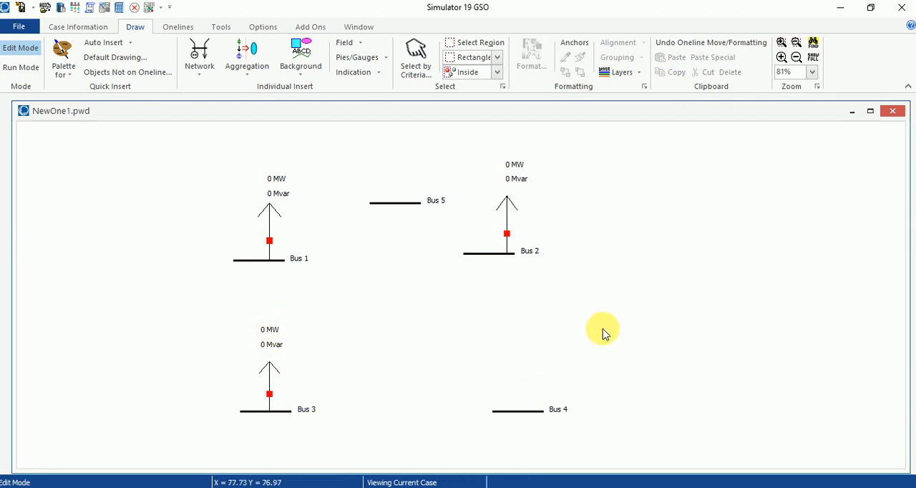
- Insert a 200 MW, 50 Mvar constant-power load on Bus 5, checking the values against Load 4 in the Word manual
left_click(200, 70)
left_click(227, 118)
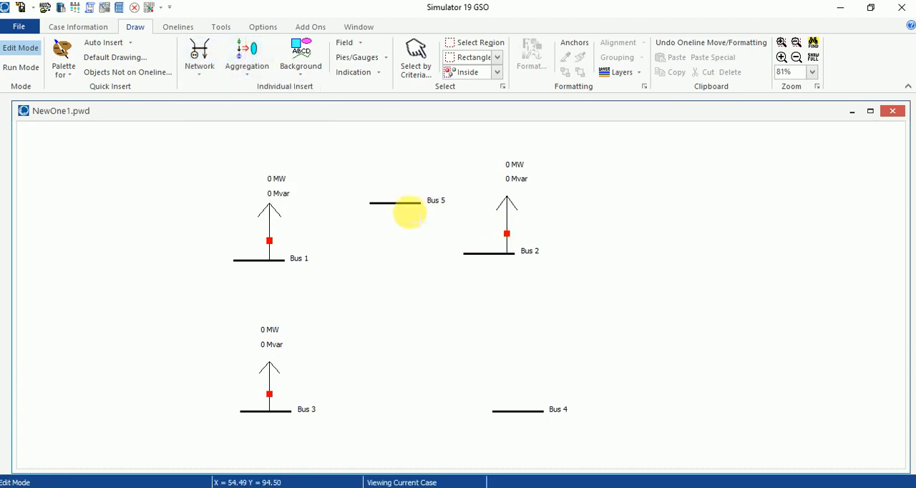
left_click(405, 203)
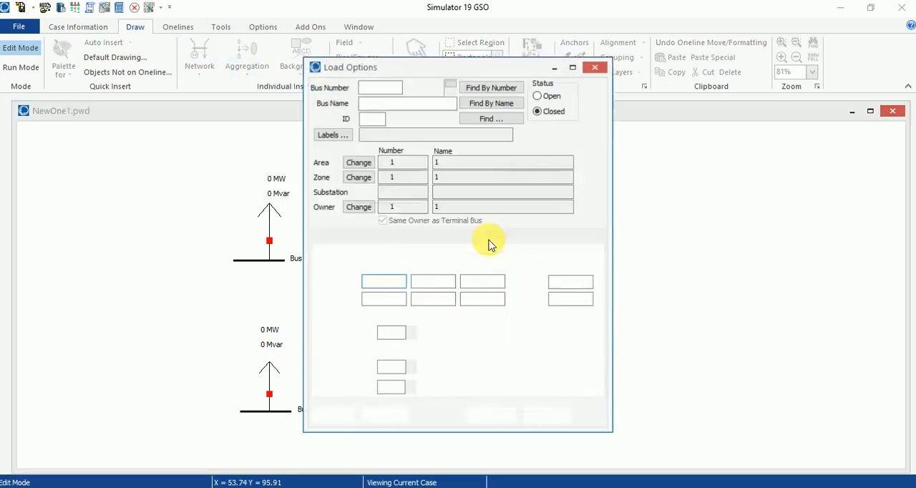
type("200")
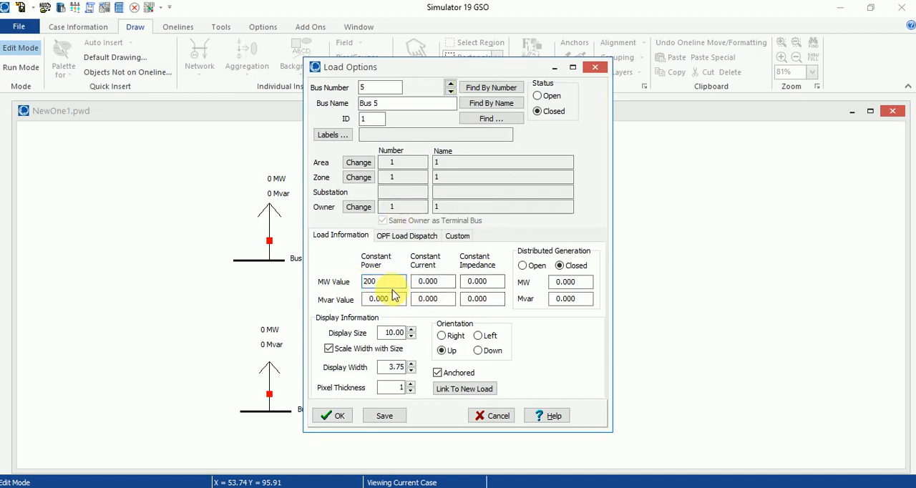
key("Tab")
type("50")
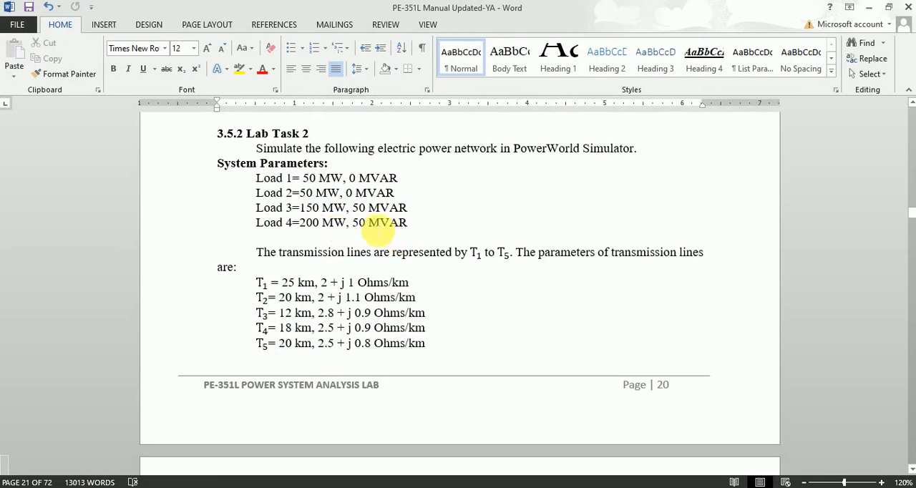
left_click(866, 7)
left_click(339, 416)
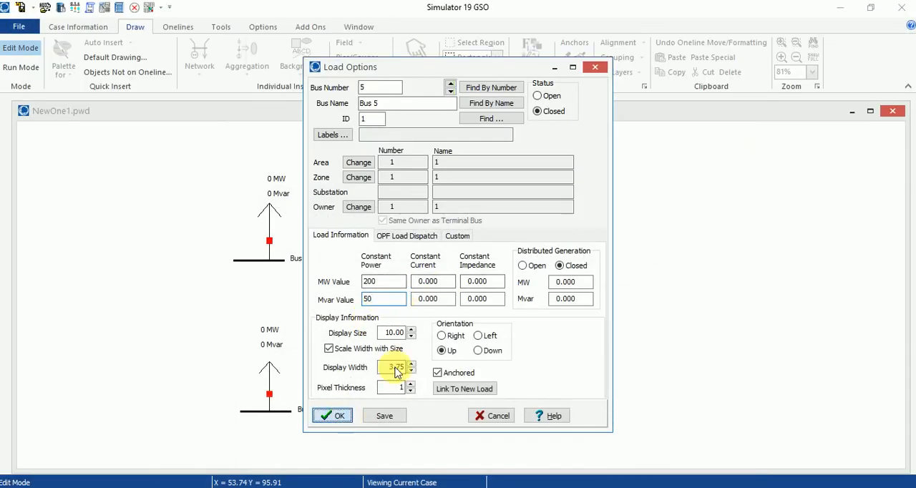
- Shrink the Bus 5 load symbol and reposition its MW and Mvar labels beside the arrowhead
left_click_drag(564, 178, 558, 198)
left_click(393, 167)
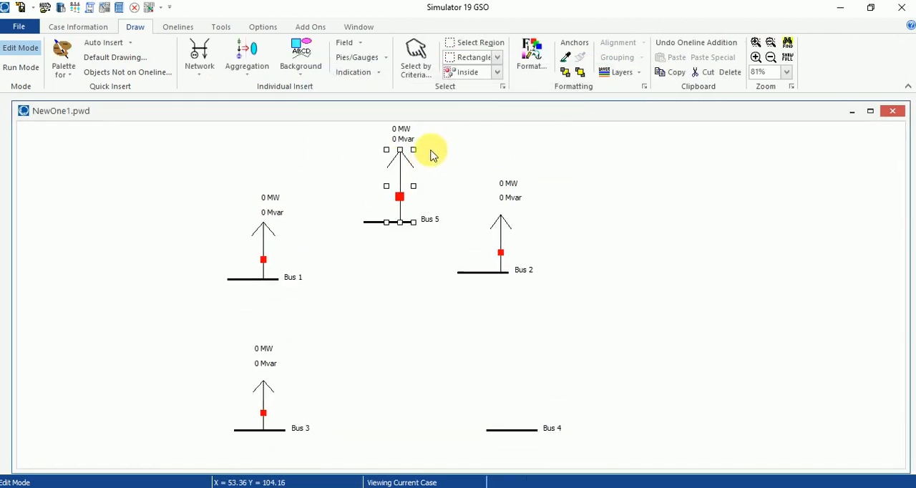
left_click_drag(416, 152, 414, 168)
left_click_drag(403, 138, 422, 145)
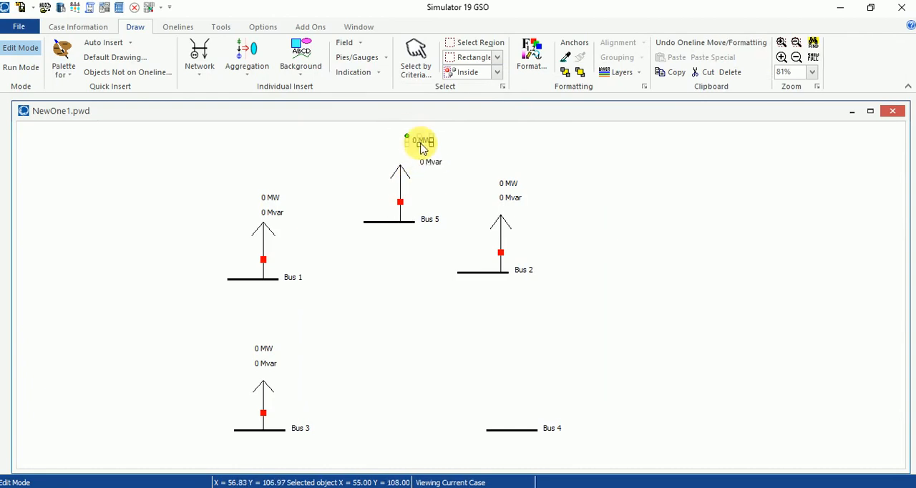
left_click(573, 280)
scroll(578, 279, "up", 1)
scroll(544, 279, "down", 2)
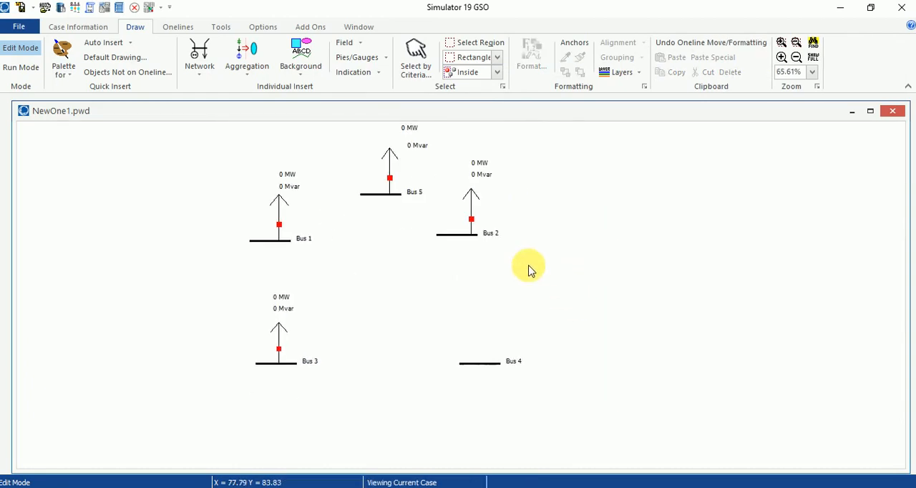
left_click_drag(414, 135, 425, 140)
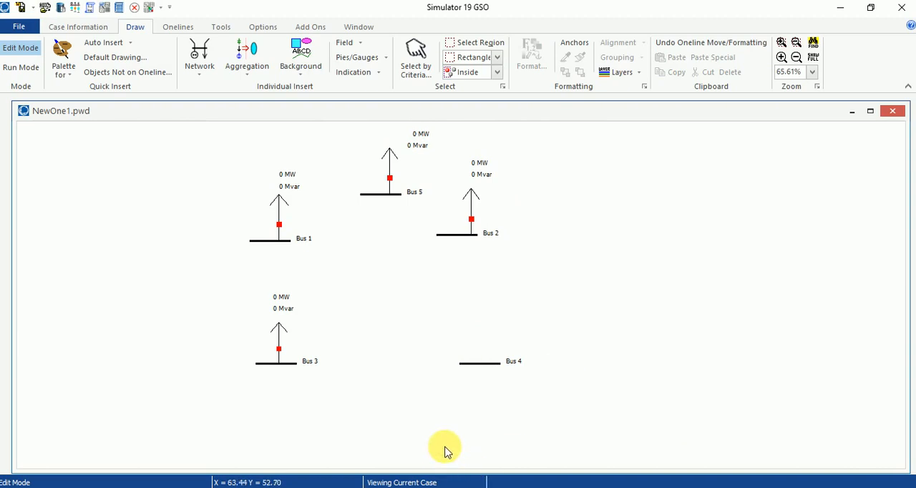
- Consult the generator data in the Word manual, and define a Bus 3 generator in PowerWorld Simulator with a 500 MW setpoint and 10 Mvar output
left_click(334, 487)
scroll(571, 284, "down", 10)
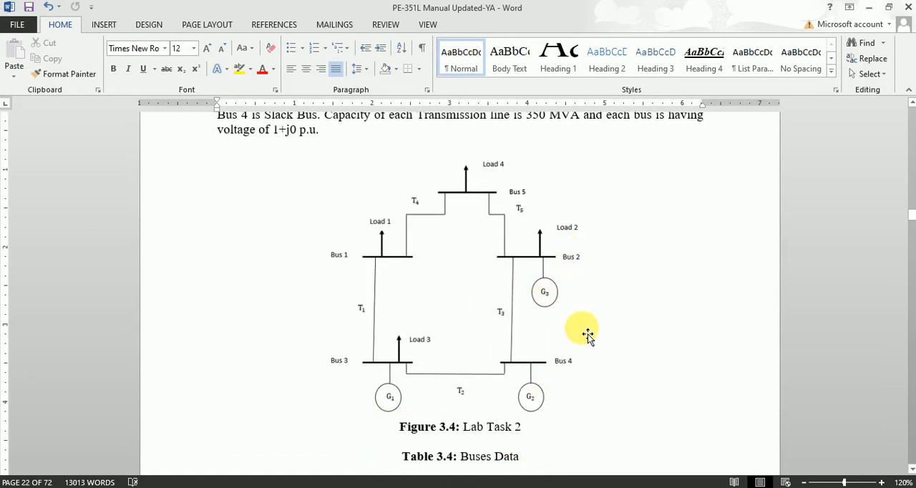
scroll(587, 336, "up", 2)
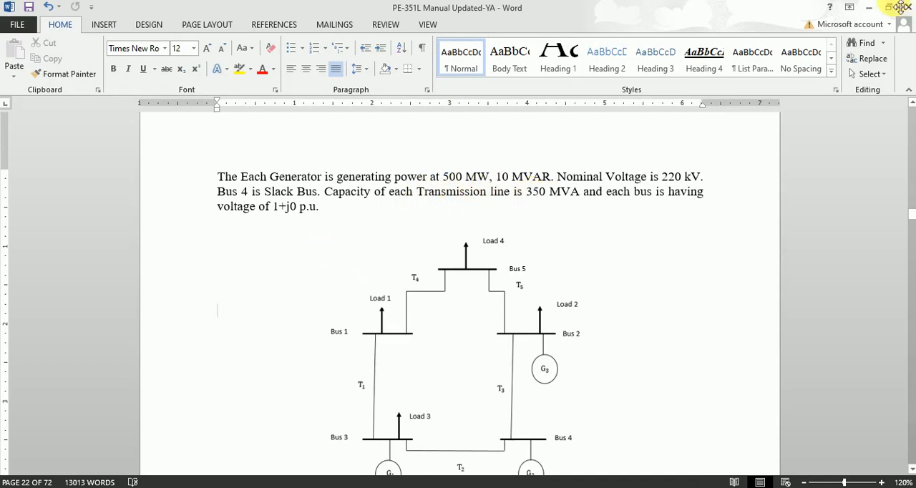
left_click(870, 9)
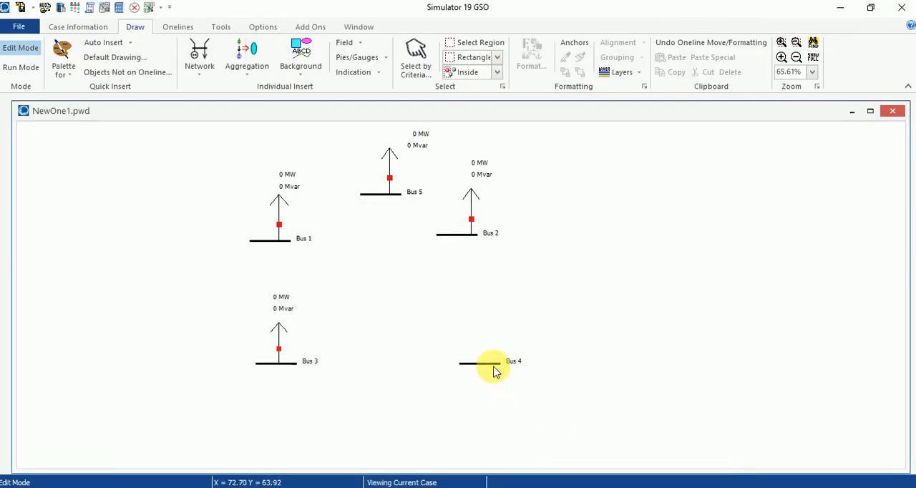
scroll(515, 345, "down", 2)
left_click_drag(524, 342, 515, 357)
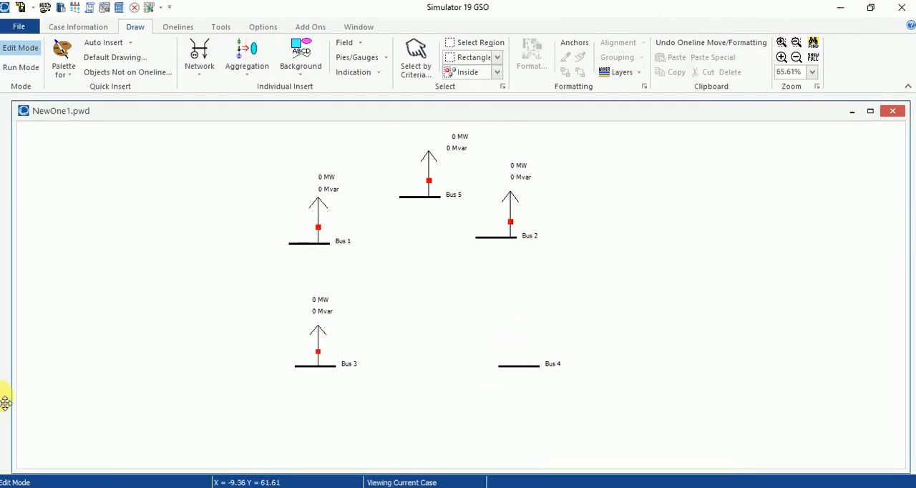
left_click(200, 53)
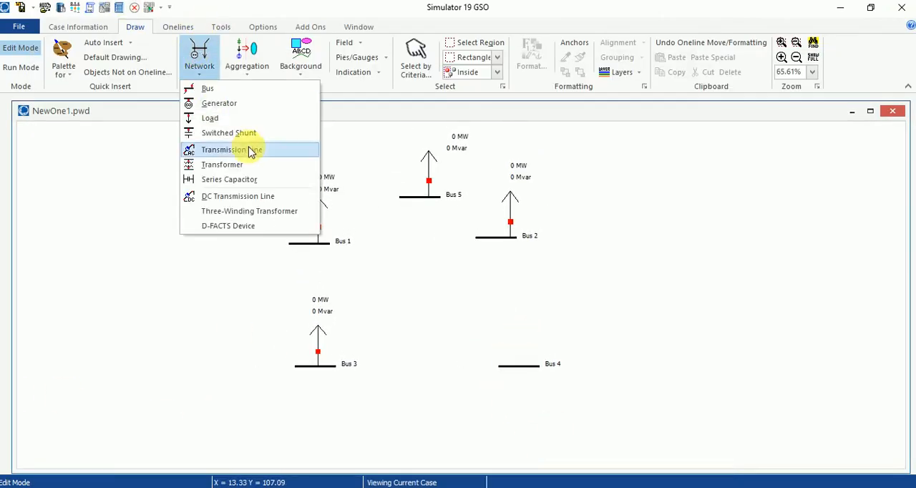
left_click(218, 102)
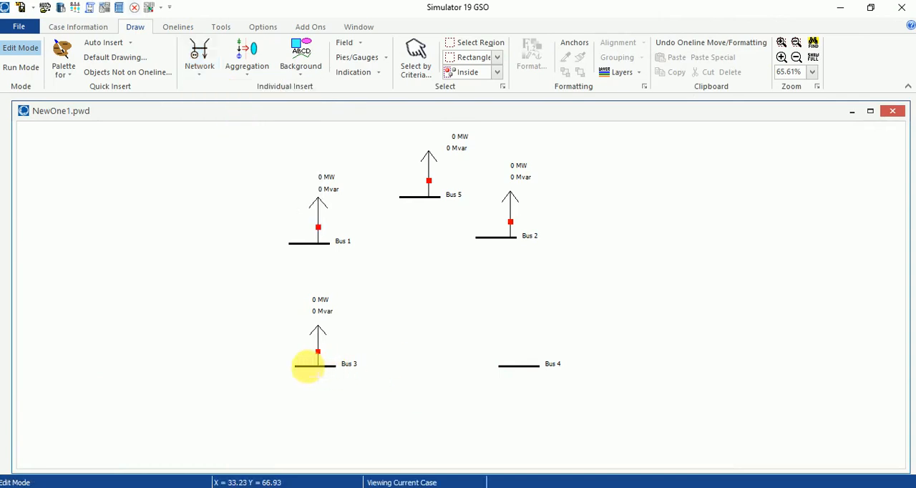
left_click(434, 259)
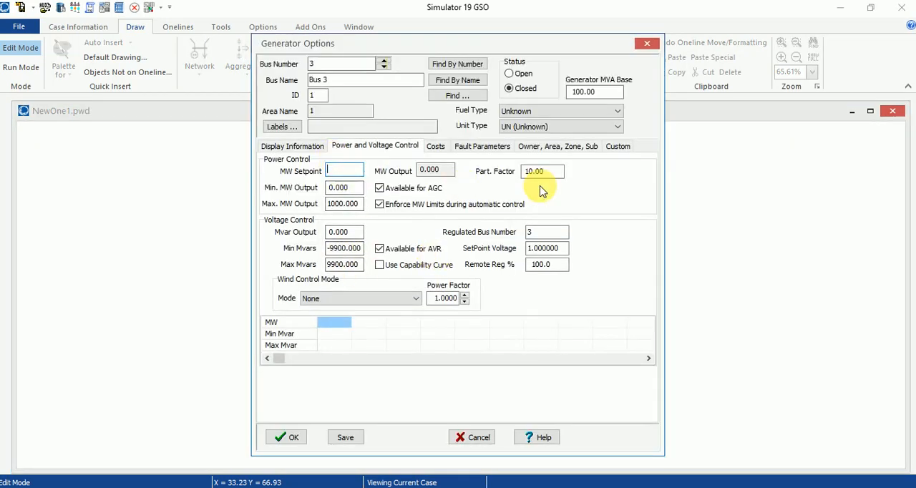
type("65")
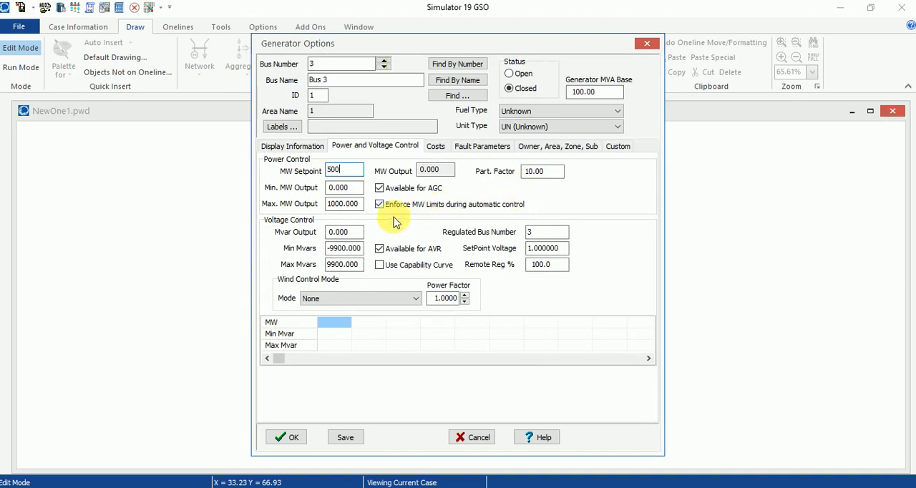
left_click(340, 233)
type("10")
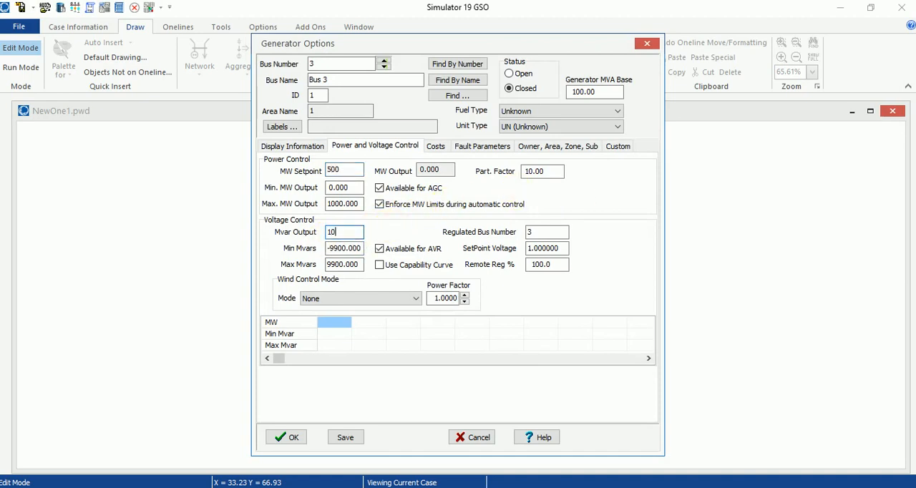
- Review the Bus 3 generator's display settings, keep the downward orientation and Dog Bone rotor shape, and place the generator
left_click(294, 147)
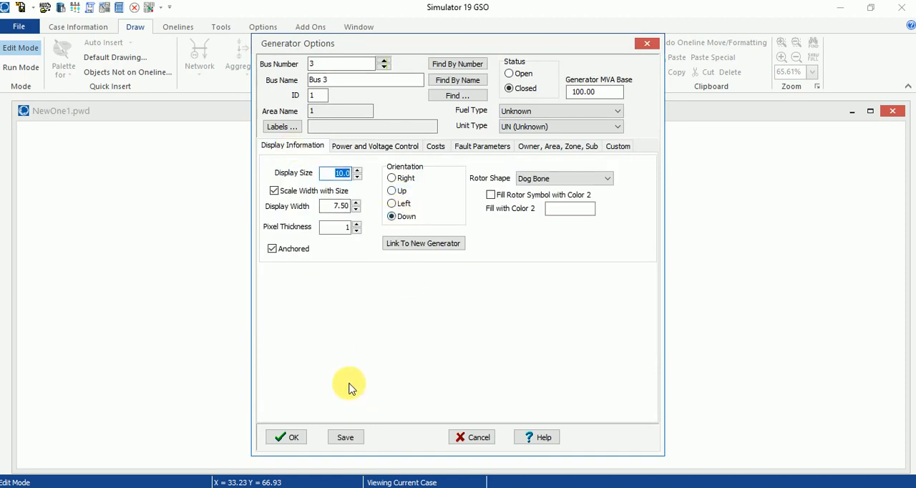
left_click(290, 438)
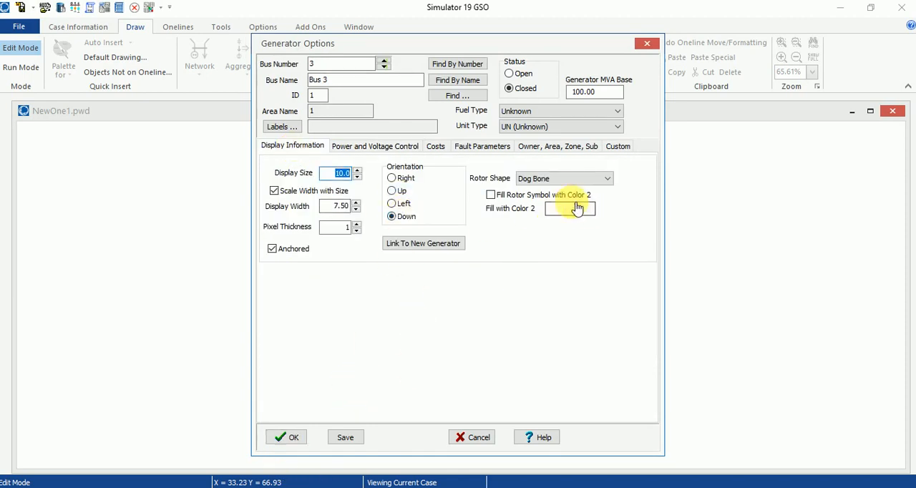
left_click(564, 185)
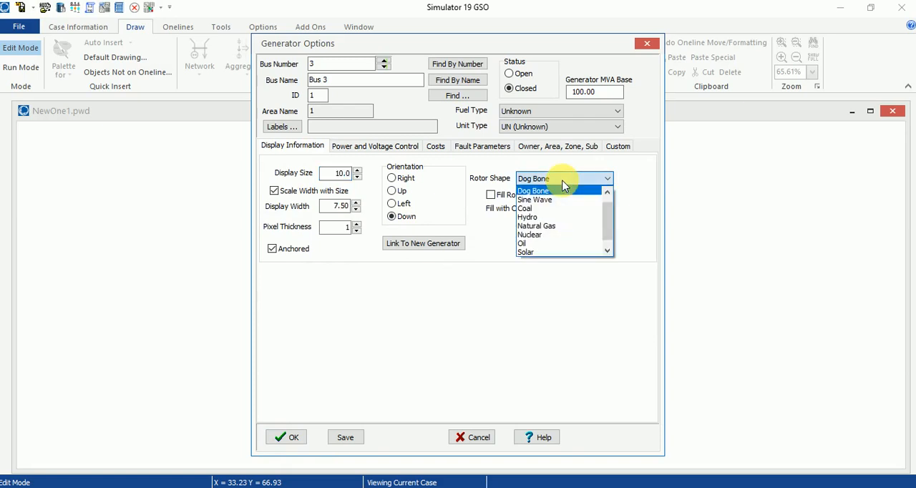
left_click(285, 442)
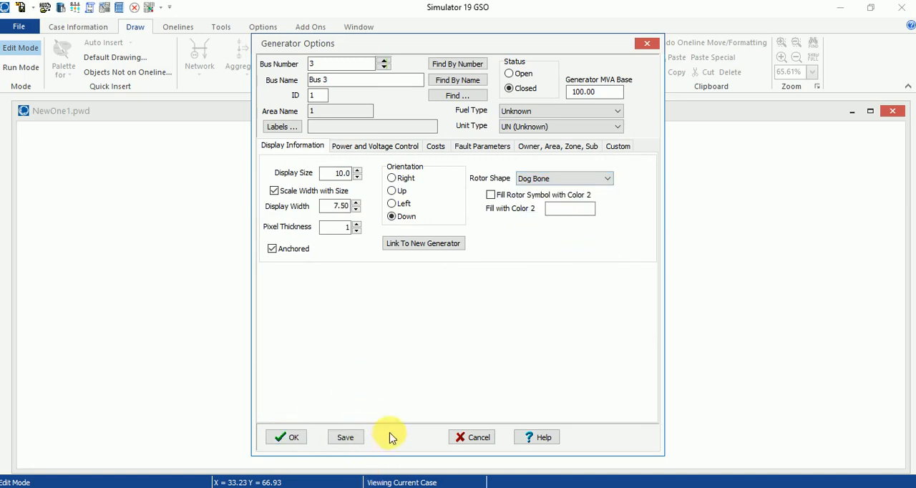
left_click(295, 437)
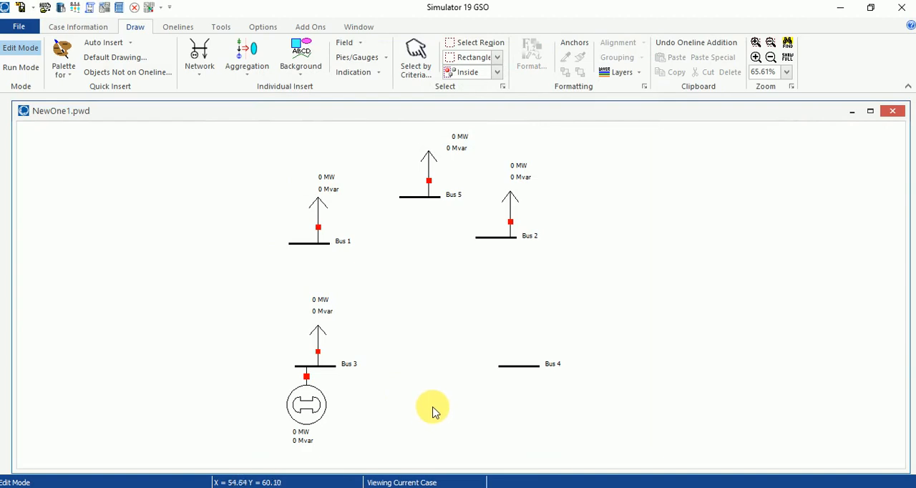
- Insert a generator on Bus 4 with a 500 MW setpoint and 10 Mvar output, keeping the downward orientation and Dog Bone rotor shape
left_click(205, 70)
left_click(222, 105)
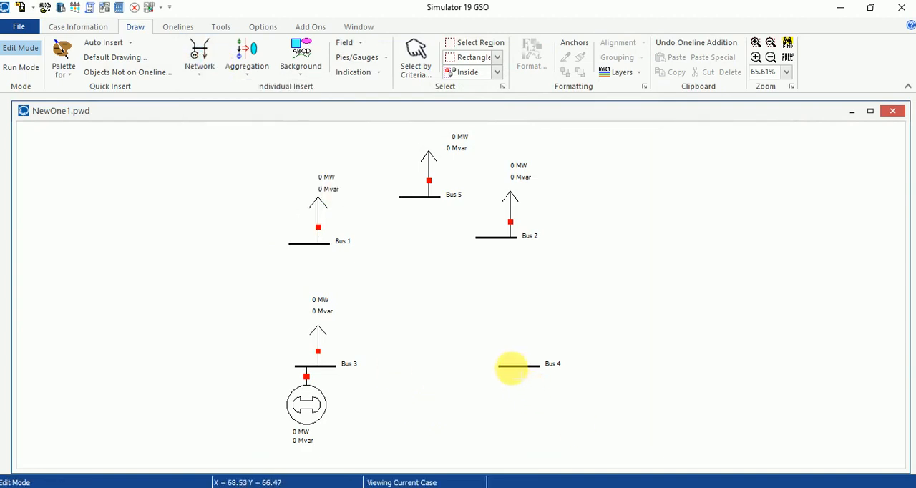
left_click(510, 367)
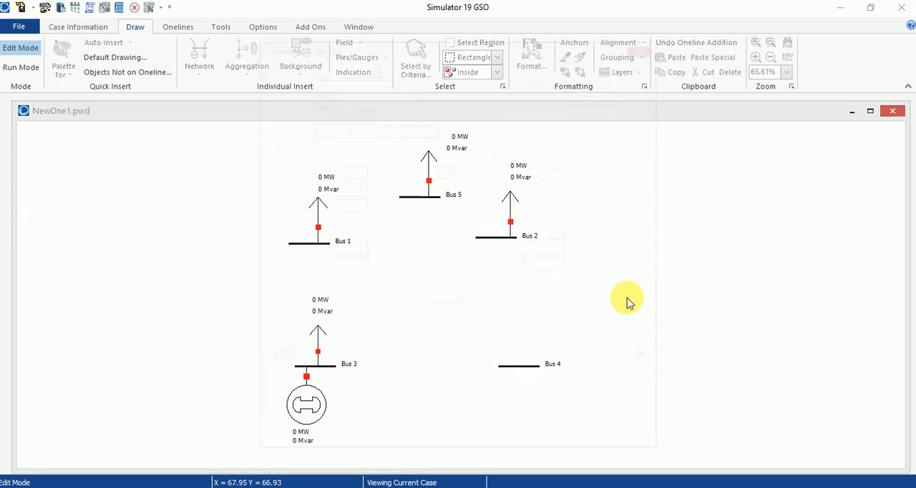
left_click(354, 175)
type("500")
left_click(352, 231)
type("10")
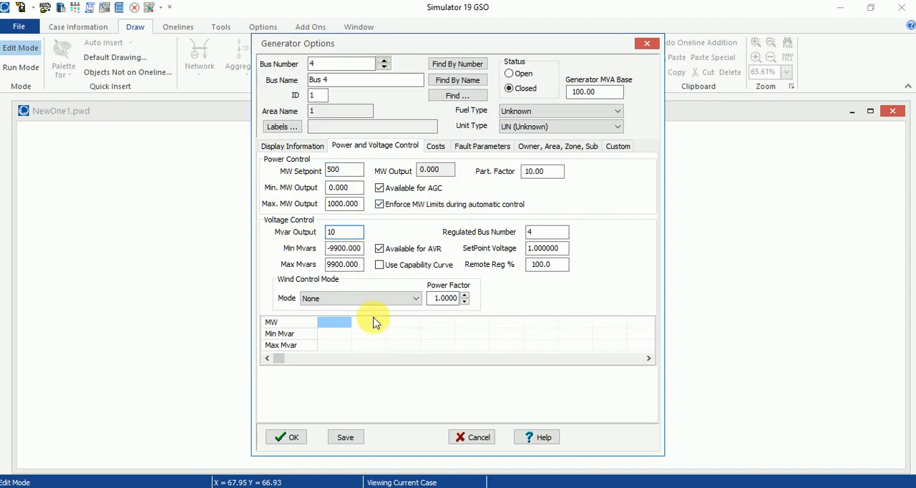
left_click(303, 151)
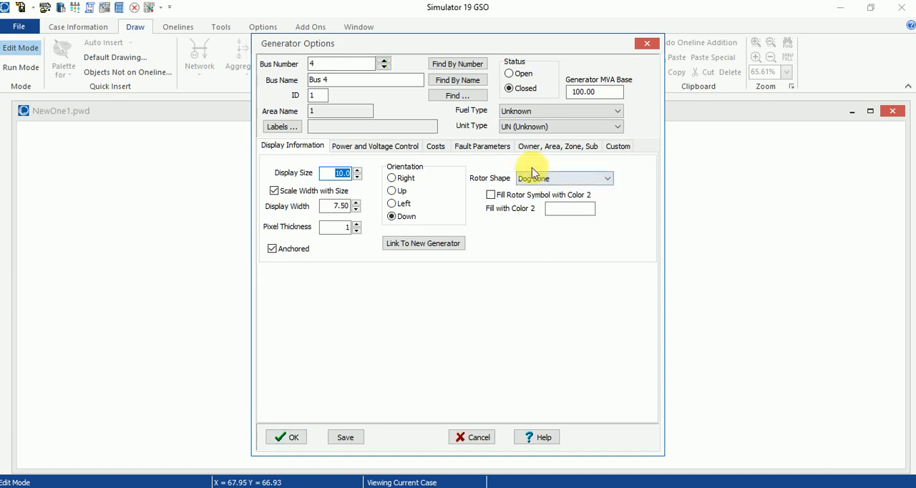
left_click(292, 437)
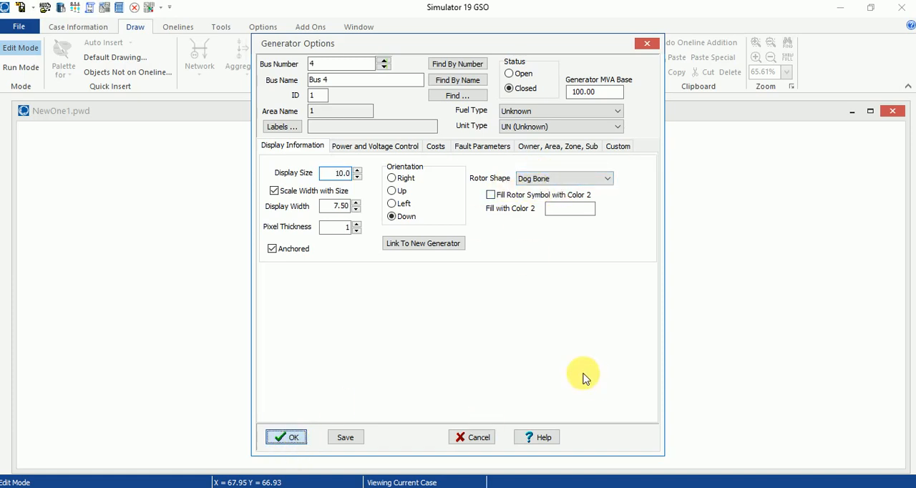
left_click(585, 347)
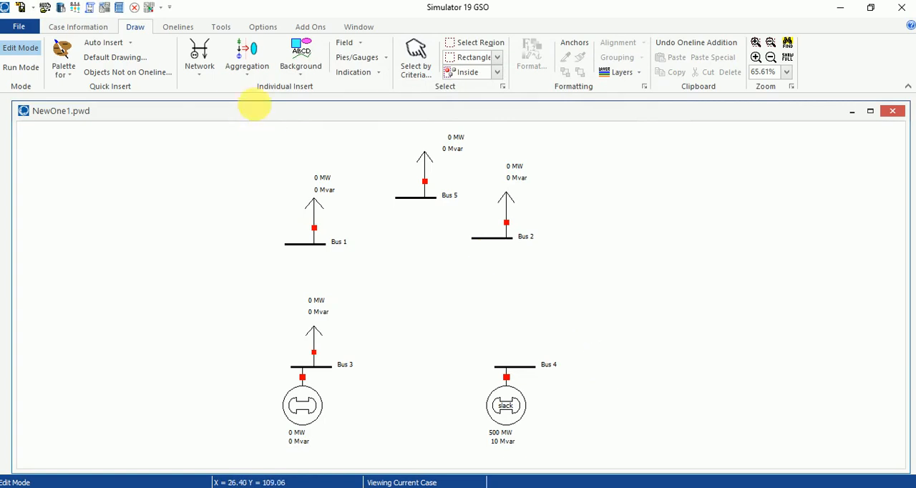
- Insert a generator on Bus 2 with a 500 MW setpoint and 10 Mvar output, keeping its downward orientation
left_click(199, 64)
left_click(213, 105)
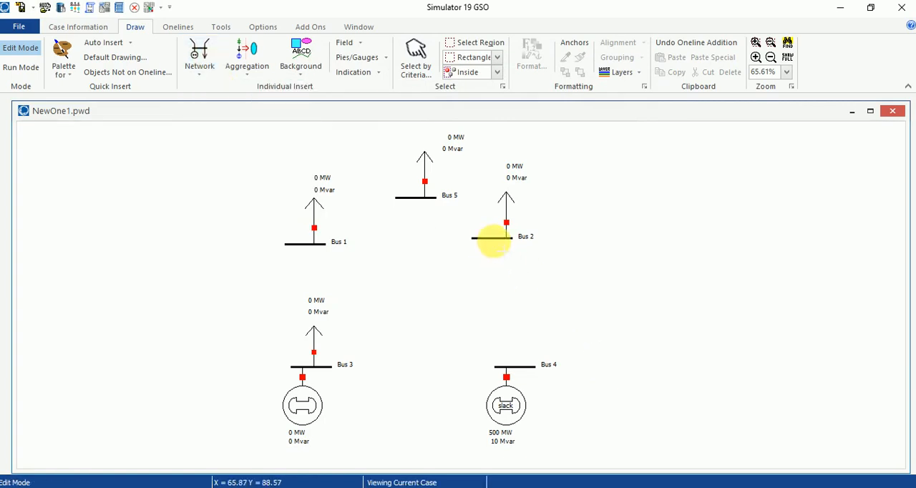
left_click(489, 239)
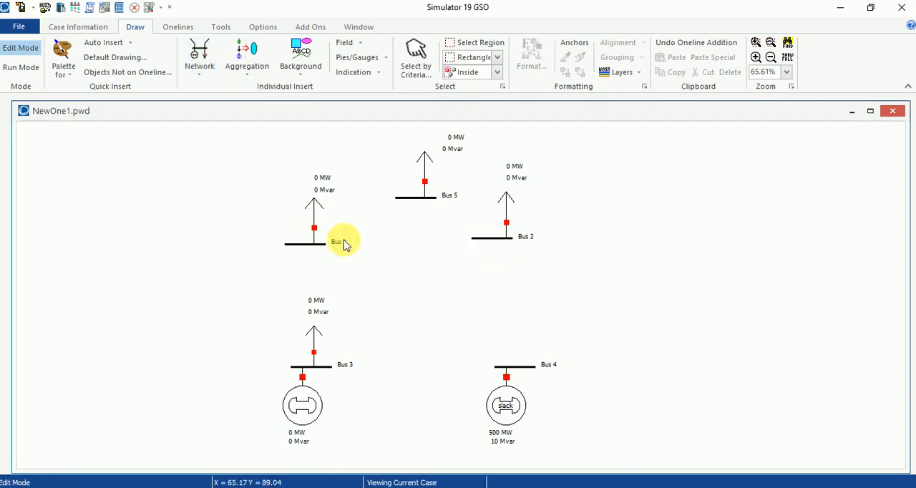
type("500")
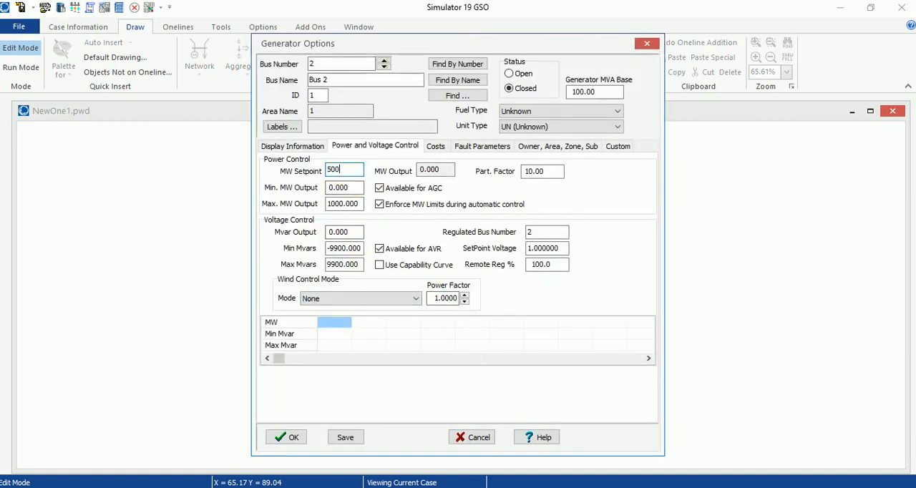
left_click(341, 232)
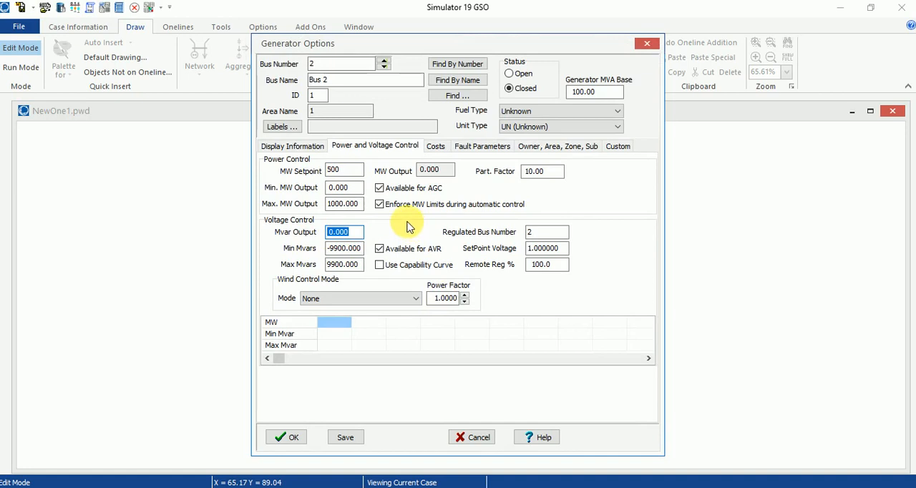
type("10")
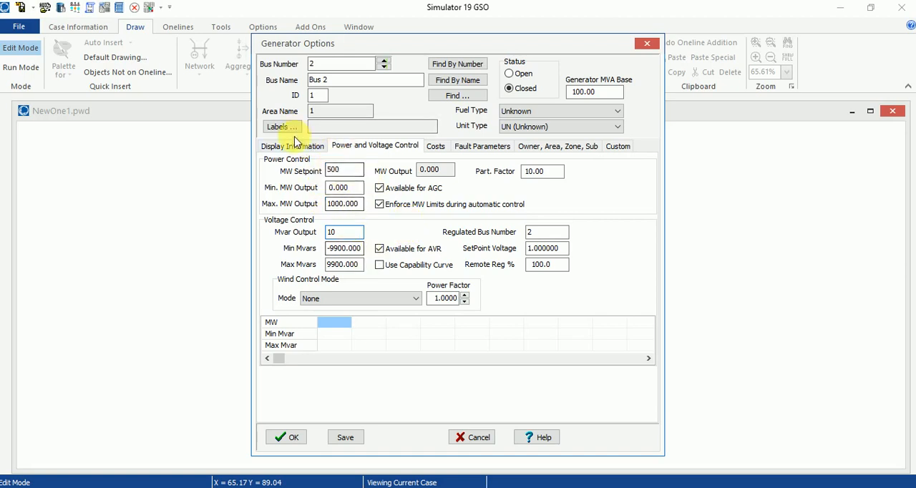
left_click(293, 146)
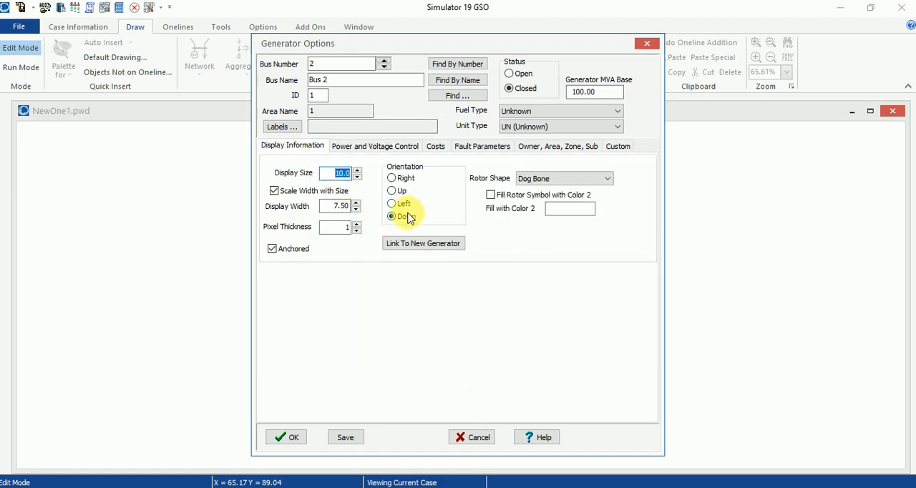
left_click(295, 441)
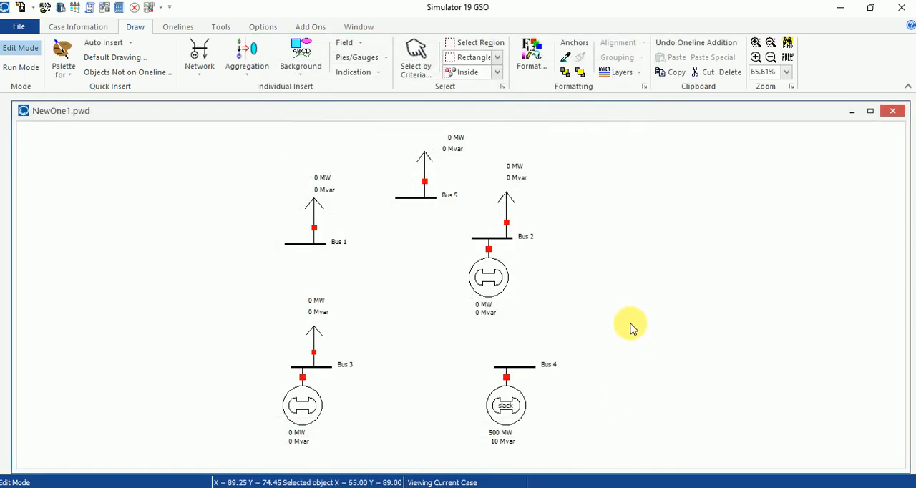
- Lengthen the Bus 4, Bus 2, Bus 5 and Bus 1 bars to make room for line connections
left_click_drag(501, 370, 472, 366)
left_click_drag(482, 239, 561, 239)
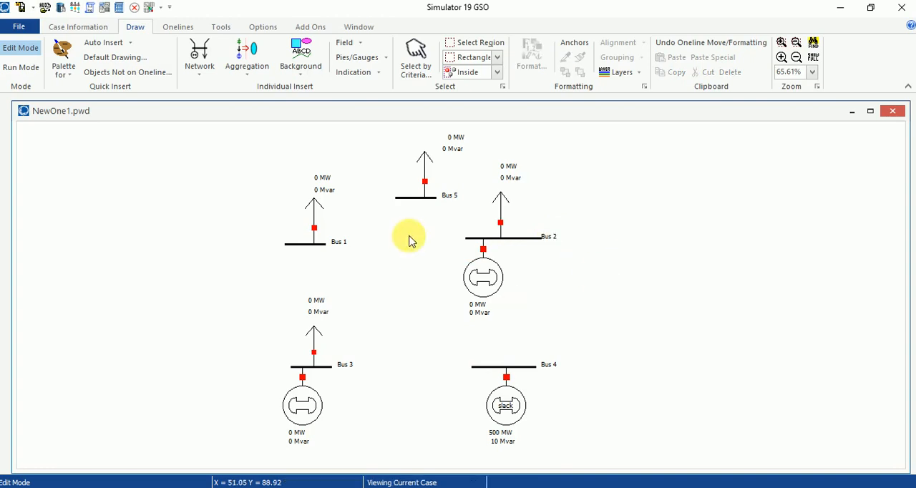
left_click(410, 200)
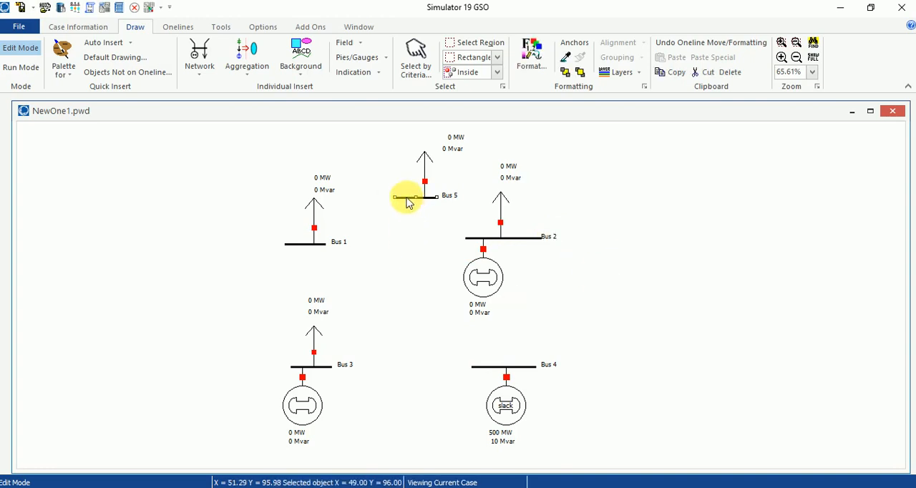
left_click_drag(403, 201, 386, 200)
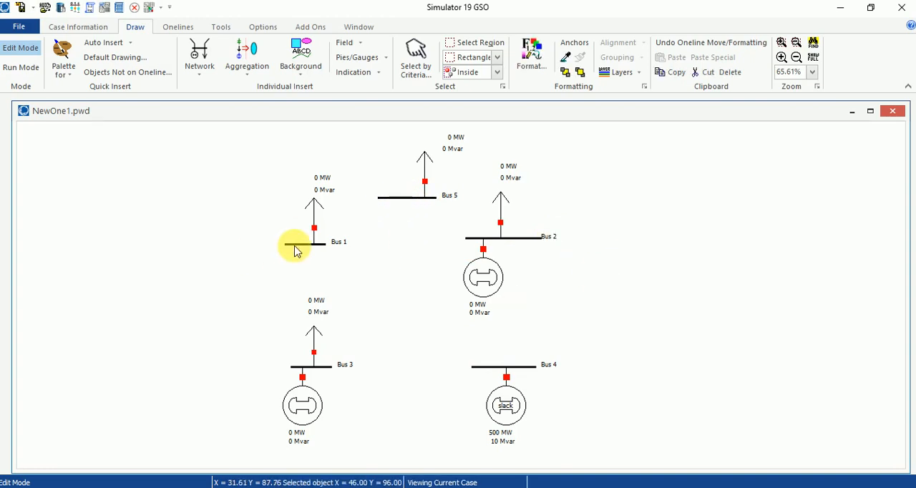
left_click(295, 246)
left_click(286, 245)
left_click_drag(286, 244, 268, 244)
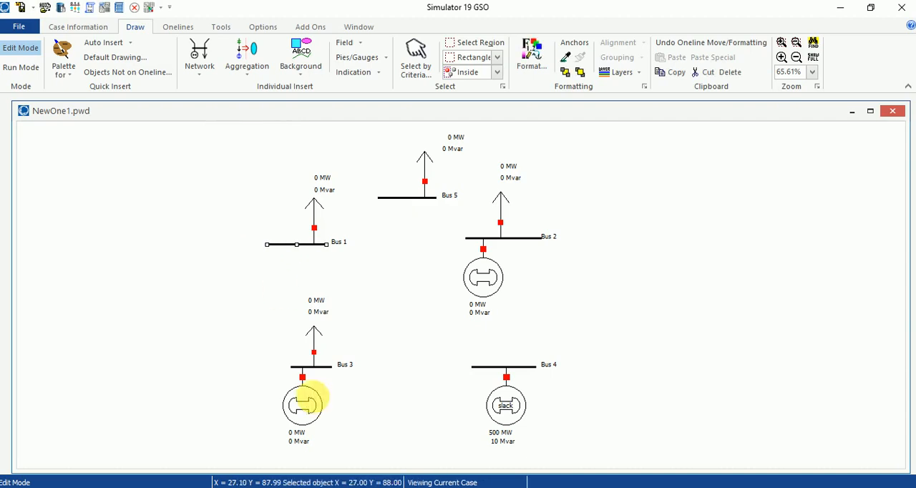
- Lengthen the Bus 3 bar at both ends and shift its name label outward to clear the bar
left_click(309, 368)
left_click_drag(292, 368, 263, 368)
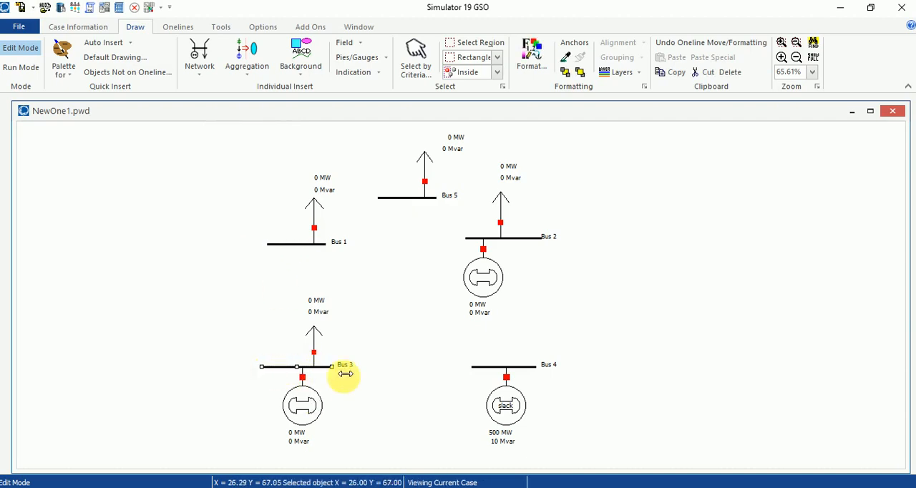
left_click_drag(344, 365, 357, 365)
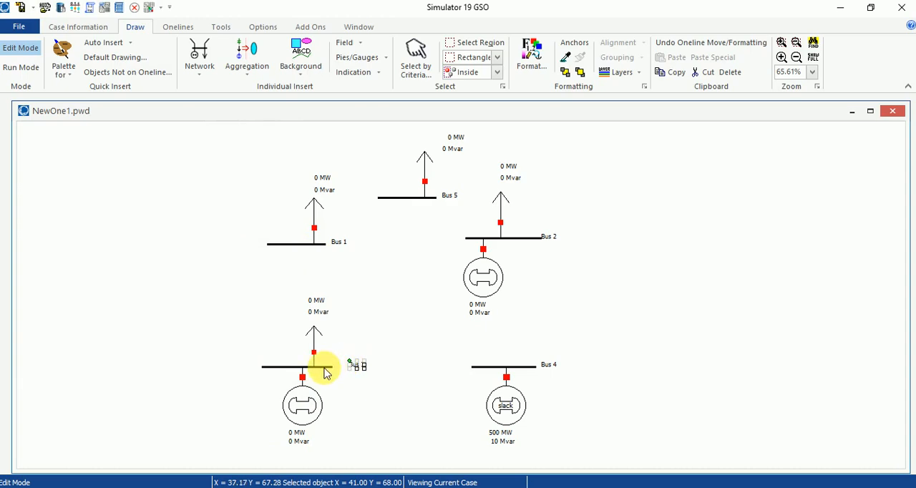
left_click(326, 369)
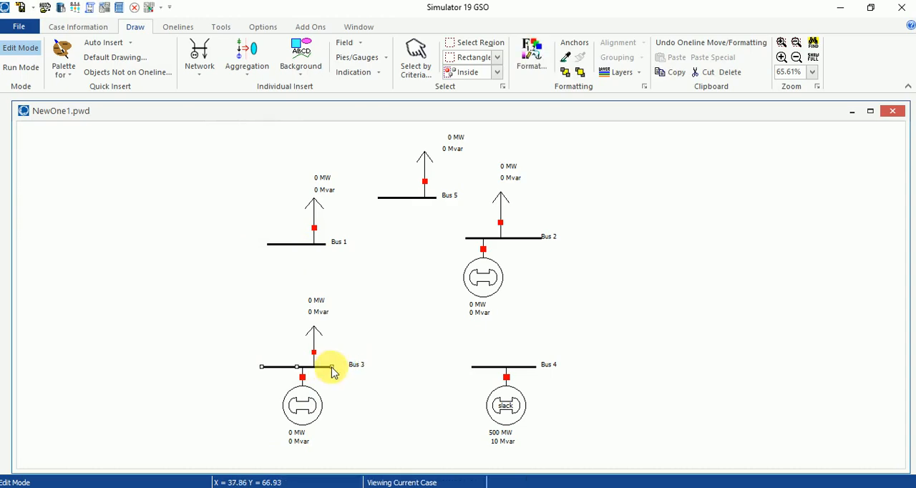
left_click_drag(341, 369, 345, 367)
left_click(442, 356)
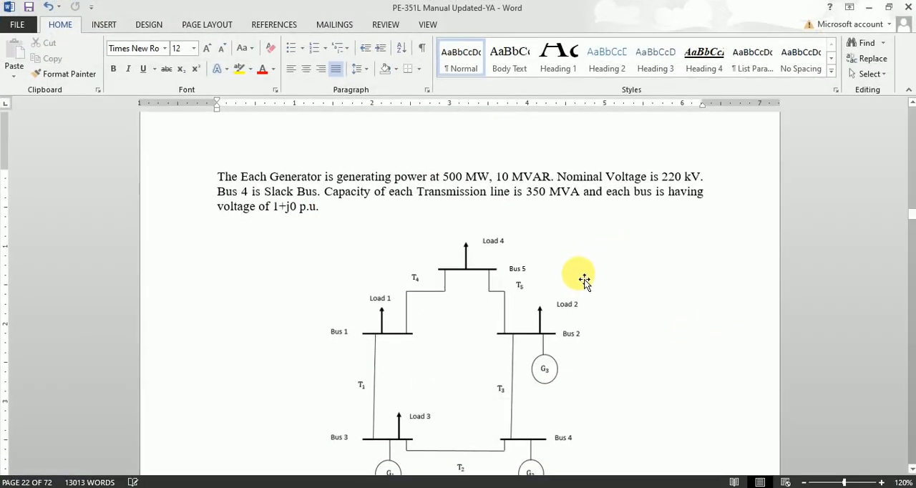
- Consult the transmission line parameters in the Word manual, extend the Bus 1 bar slightly, and draw a transmission line from Bus 1 to Bus 3
scroll(581, 276, "up", 5)
scroll(577, 273, "up", 4)
scroll(497, 303, "down", 2)
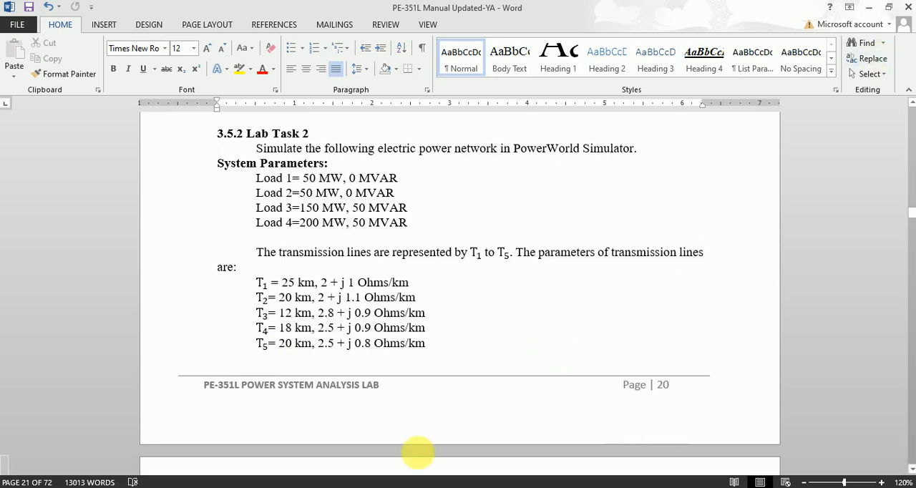
left_click(175, 487)
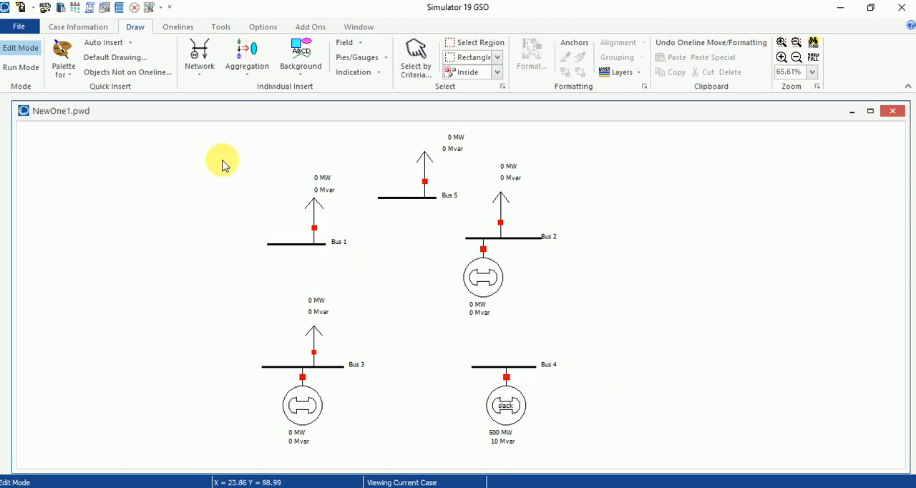
left_click(274, 245)
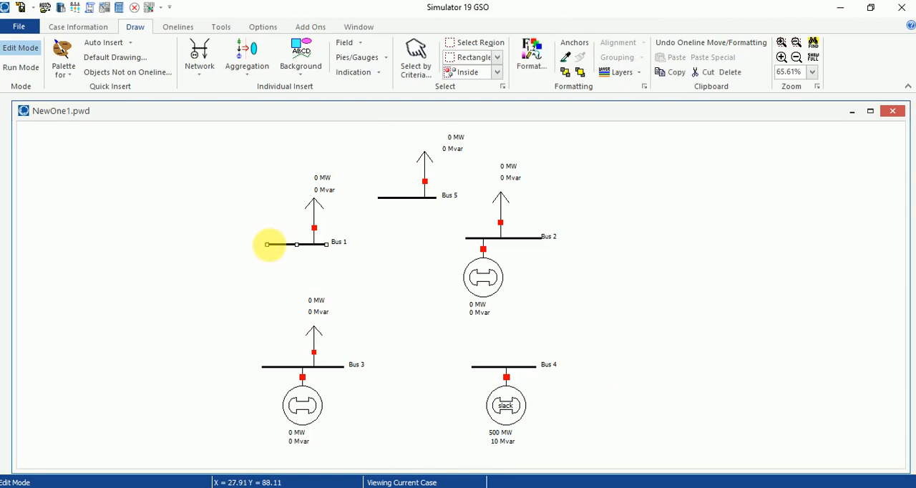
left_click(192, 54)
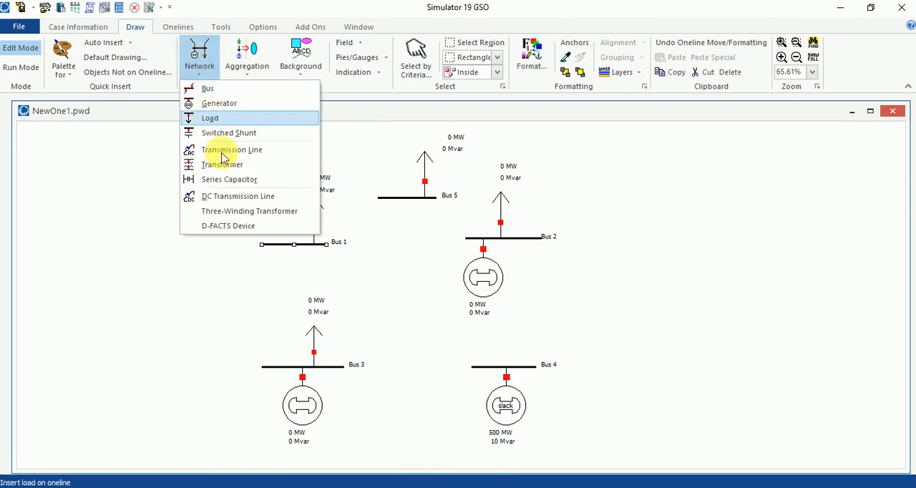
left_click(221, 148)
left_click_drag(272, 244, 276, 372)
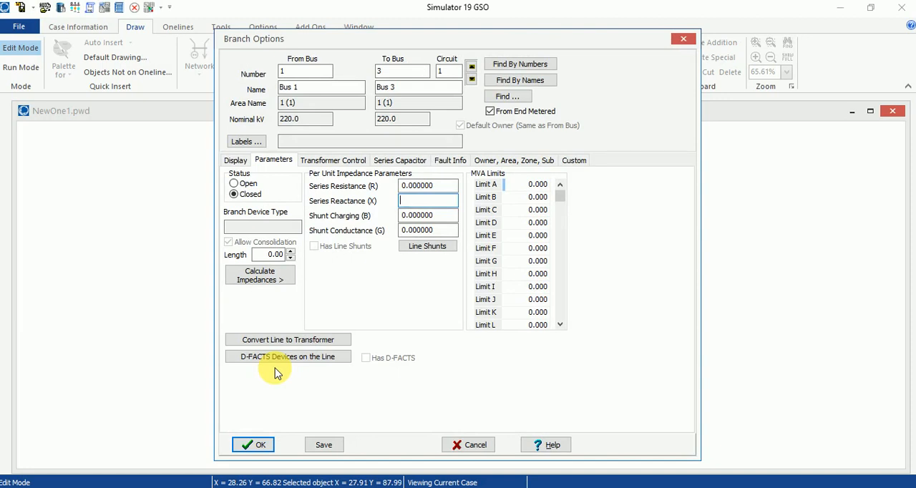
- Start calculating the Bus 1–Bus 3 line's impedances from per-distance values, using kilometers and a line length of 25 km
left_click(276, 277)
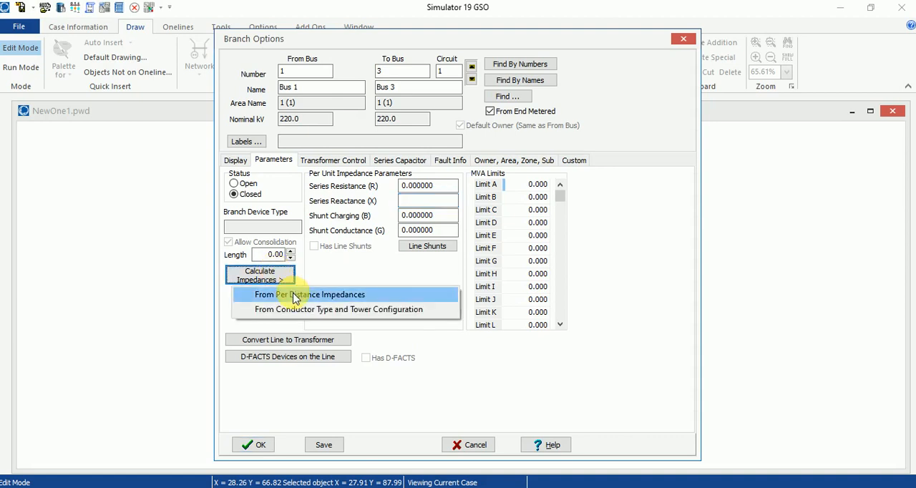
left_click(295, 297)
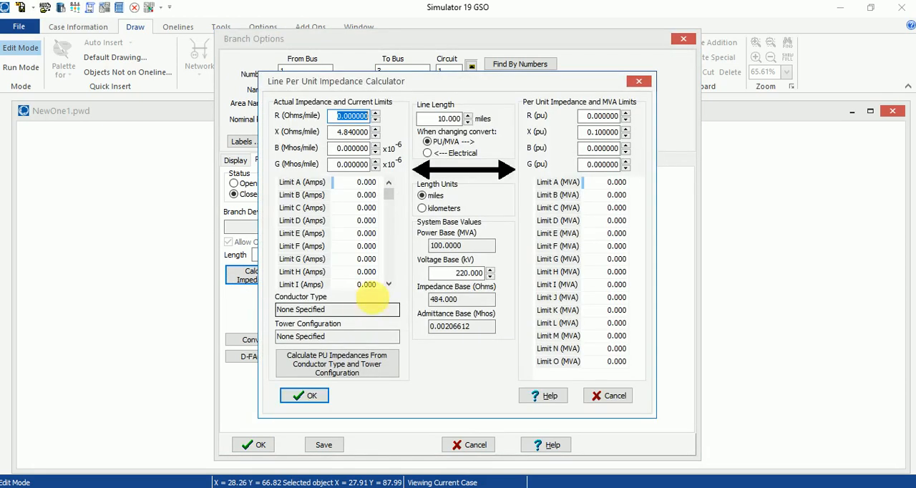
left_click(444, 209)
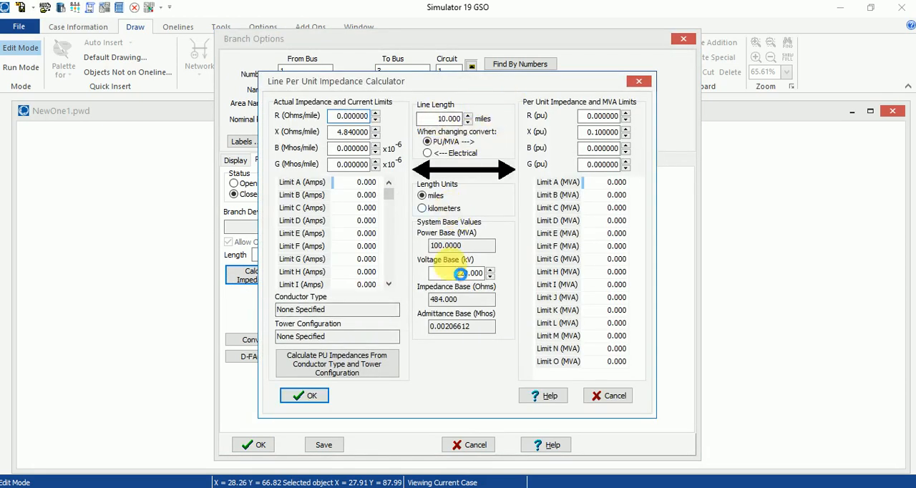
left_click(499, 277)
double_click(438, 119)
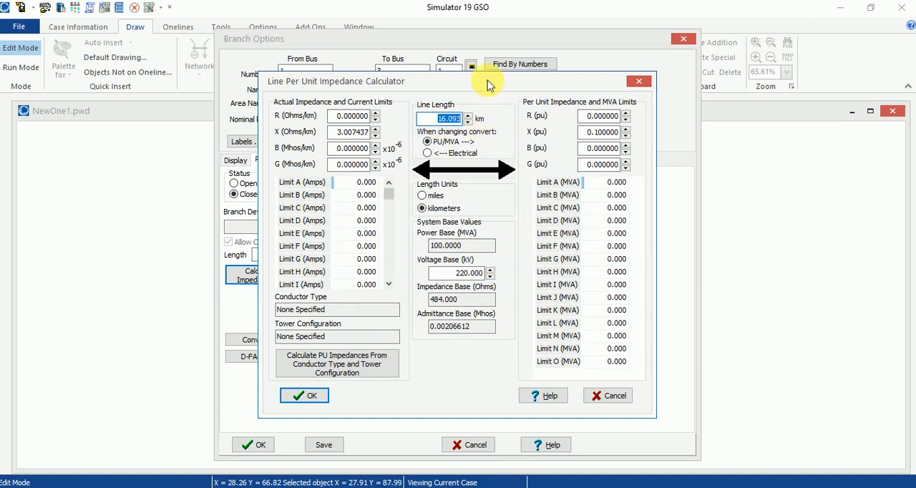
type("25")
- Set the line's R to 2 and X to 1 Ohms/km, check them against T1 in the Word manual, and apply the calculated impedances
left_click(351, 116)
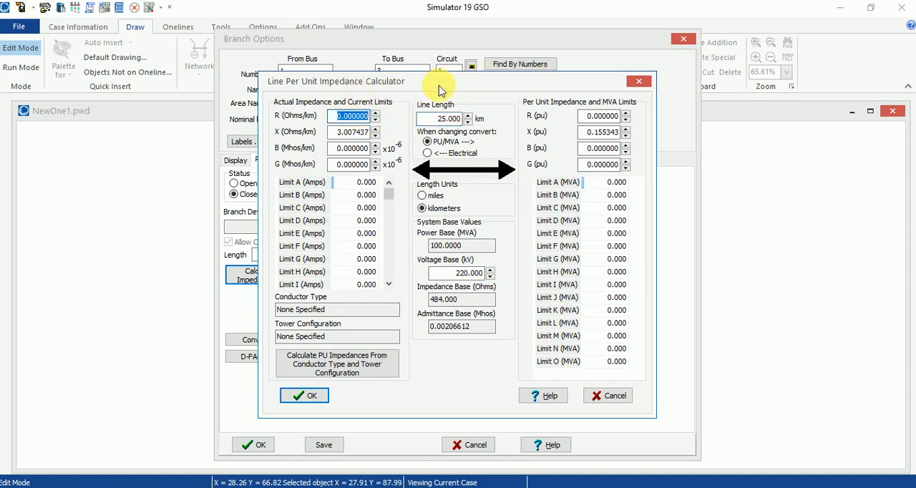
type("2")
key("Tab")
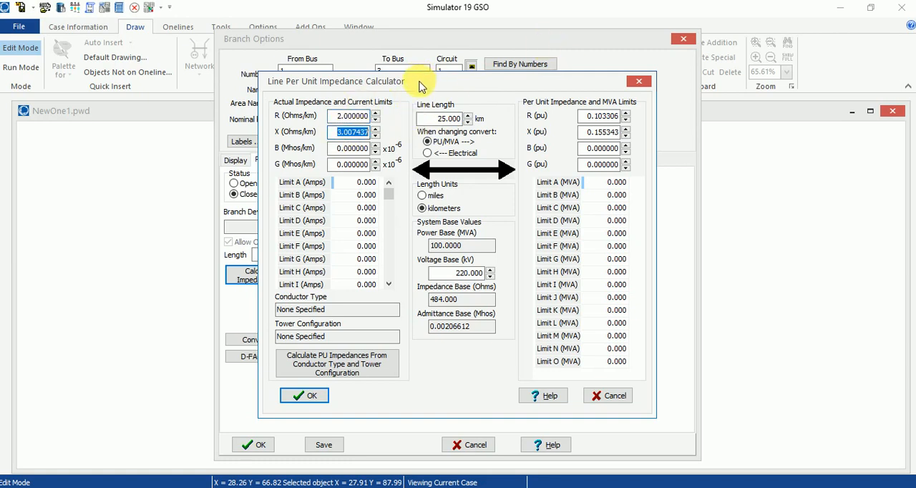
type("1")
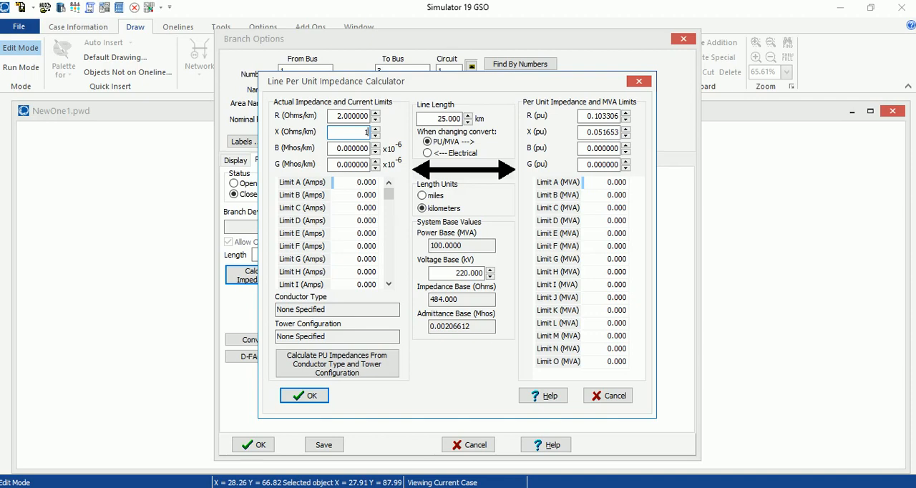
left_click(312, 486)
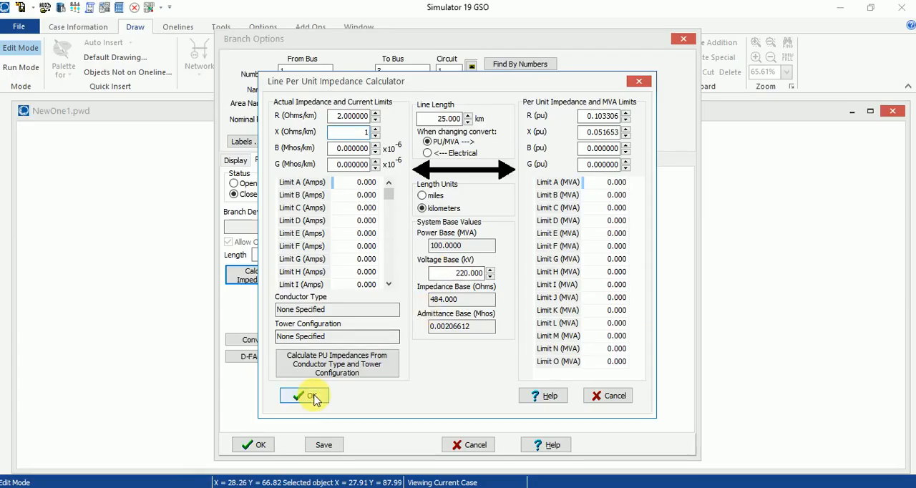
left_click(252, 422)
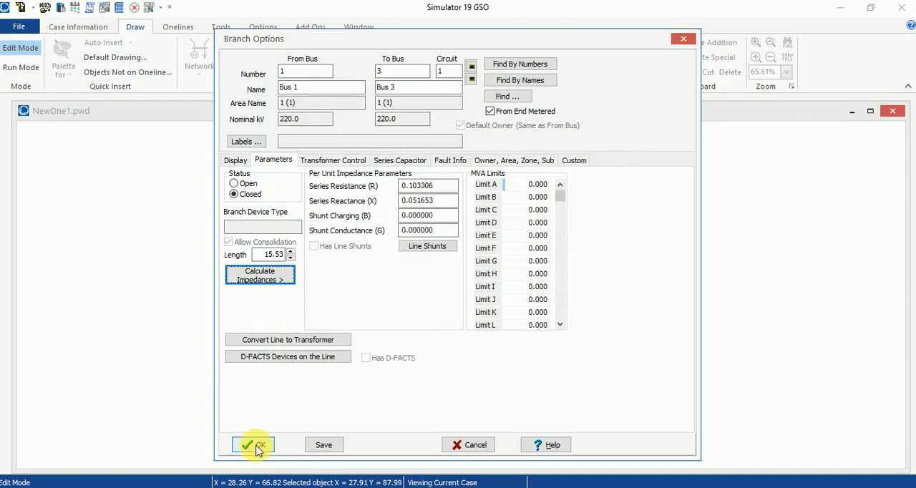
- Accept the Bus 1–Bus 3 line and draw a transmission line from Bus 3 to Bus 4, routed below both bars
left_click(254, 445)
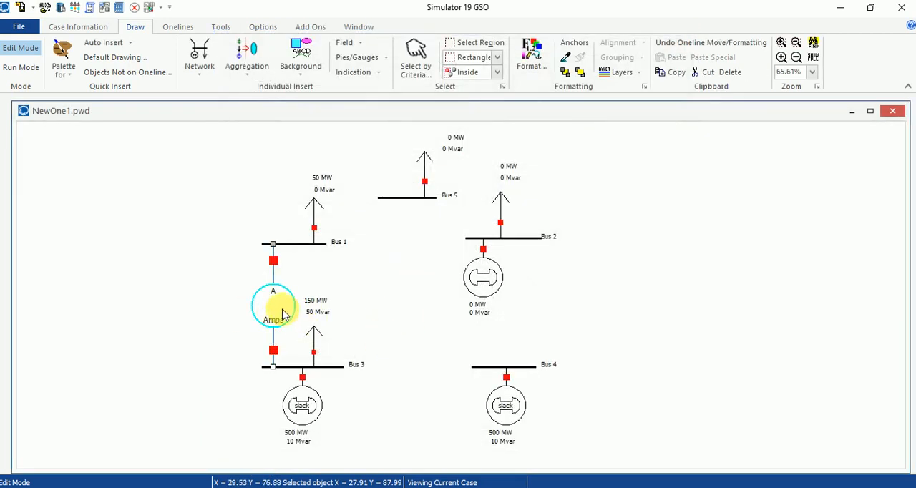
left_click_drag(677, 327, 692, 343)
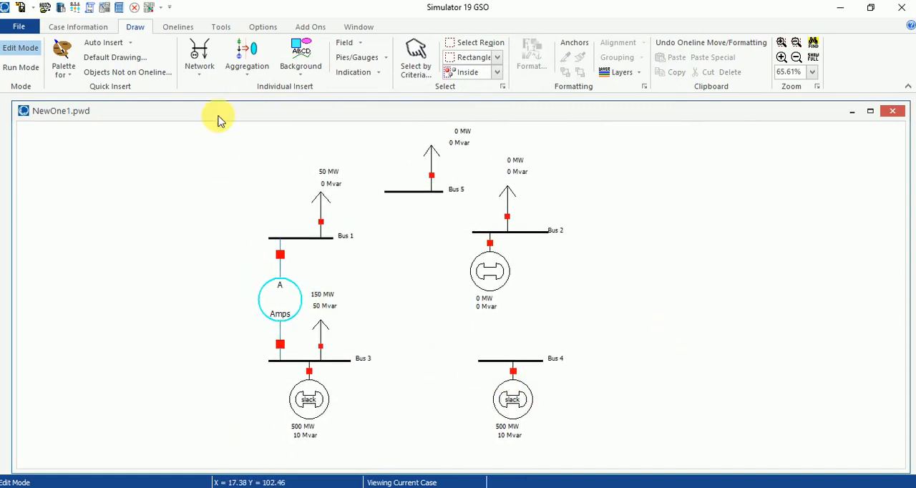
left_click(210, 68)
left_click(228, 148)
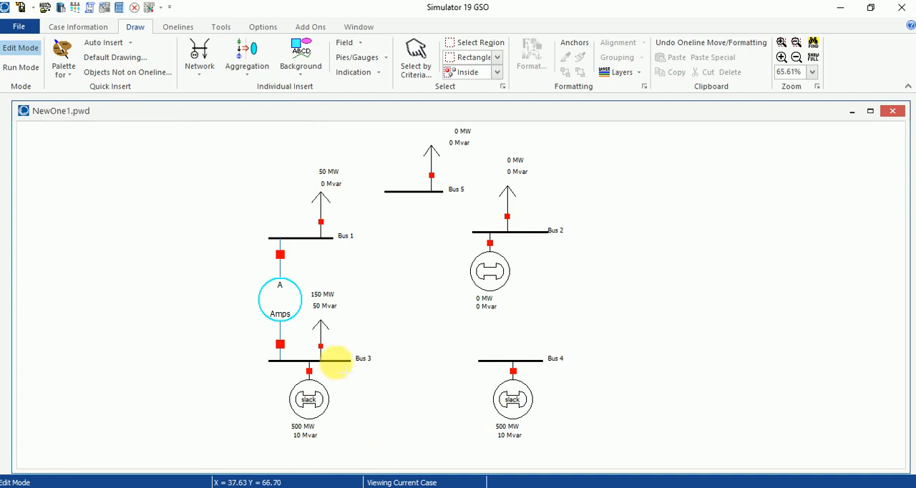
left_click(337, 360)
left_click(350, 383)
left_click(478, 384)
double_click(486, 361)
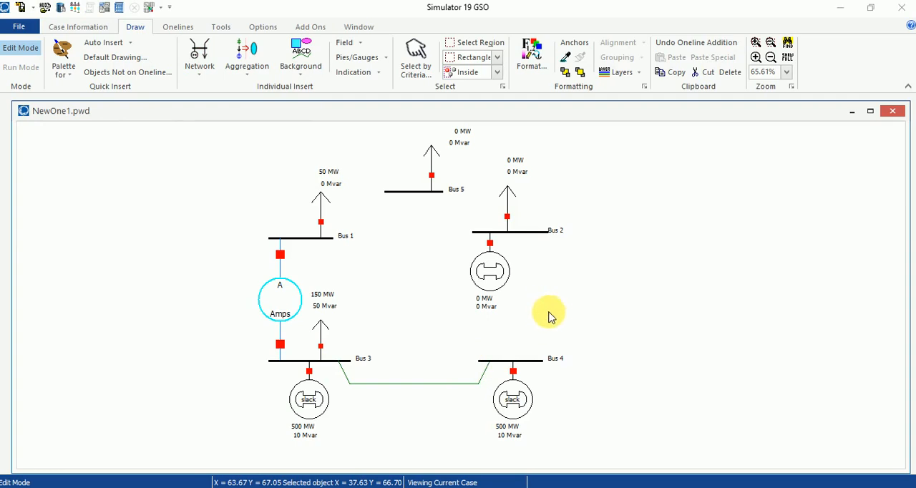
- Start calculating the Bus 3–Bus 4 line's impedances from per-distance values, converting to kilometers and setting the line length to 20 km
left_click_drag(382, 48, 363, 26)
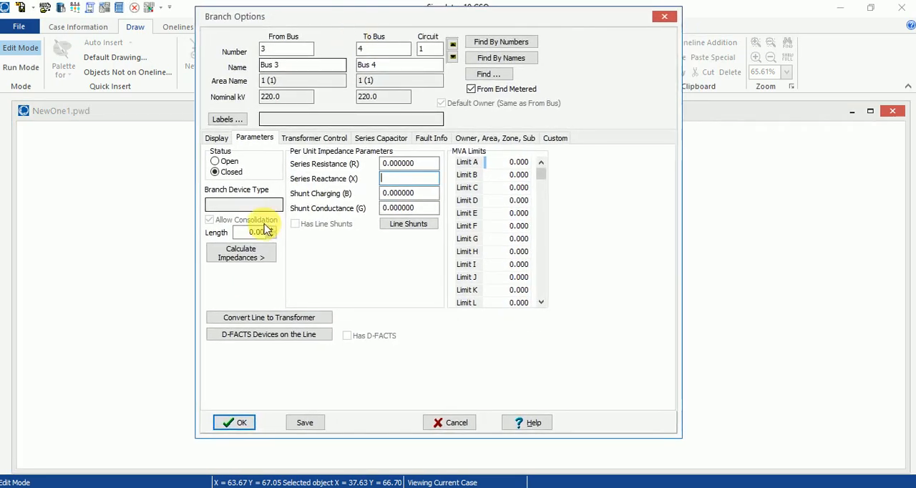
left_click(241, 258)
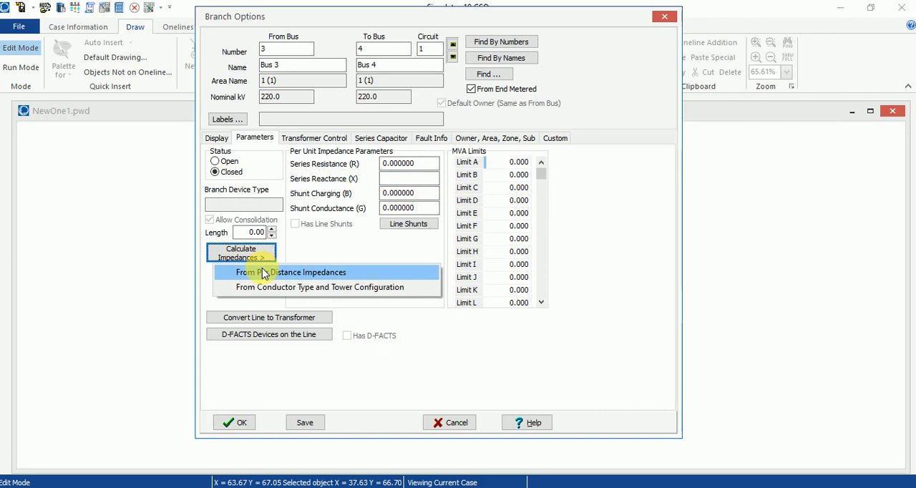
left_click(264, 272)
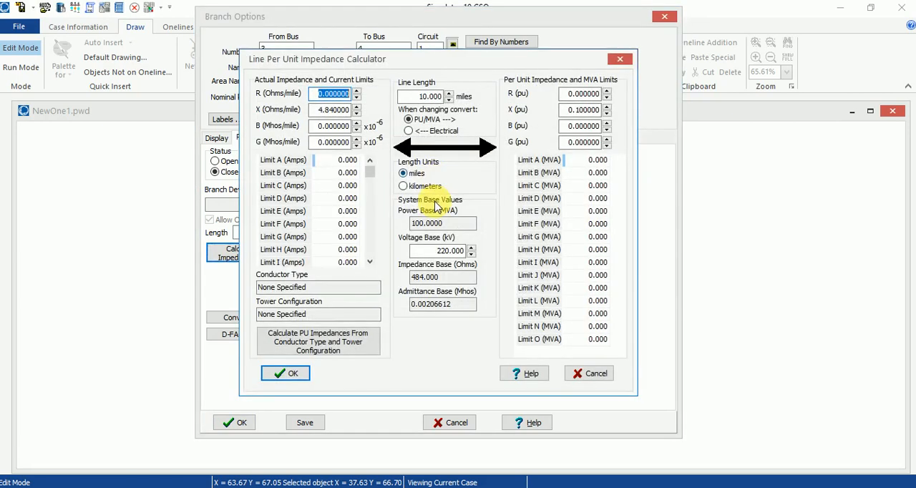
left_click(430, 187)
left_click(503, 280)
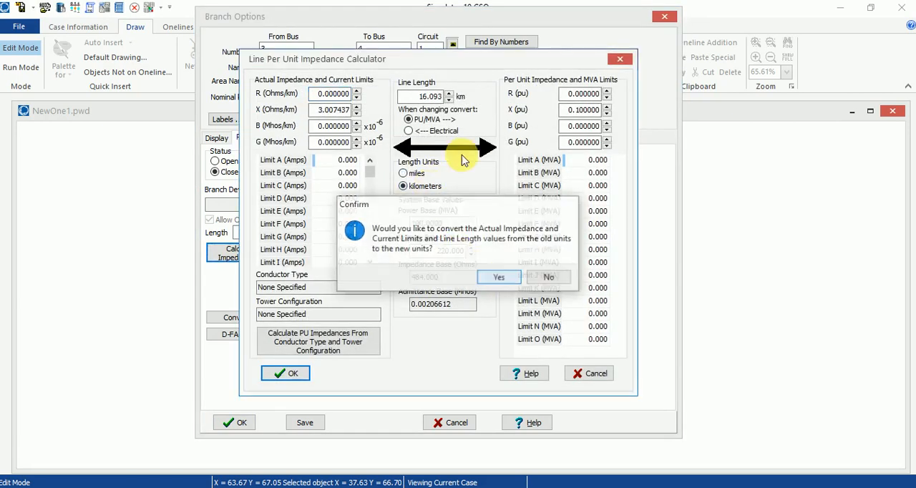
double_click(428, 96)
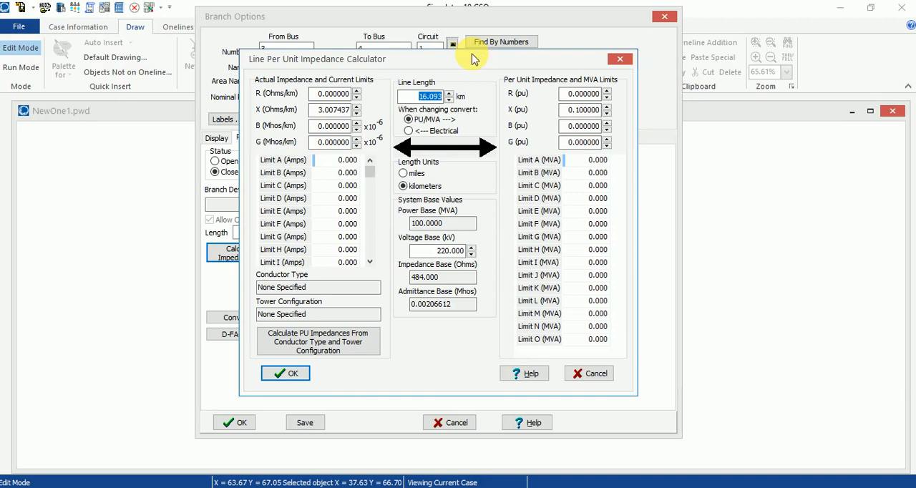
type("20")
- Set the Bus 3–Bus 4 line's R to 2 and X to 1.1 Ohms/km, and accept the calculated impedances and the line
double_click(333, 94)
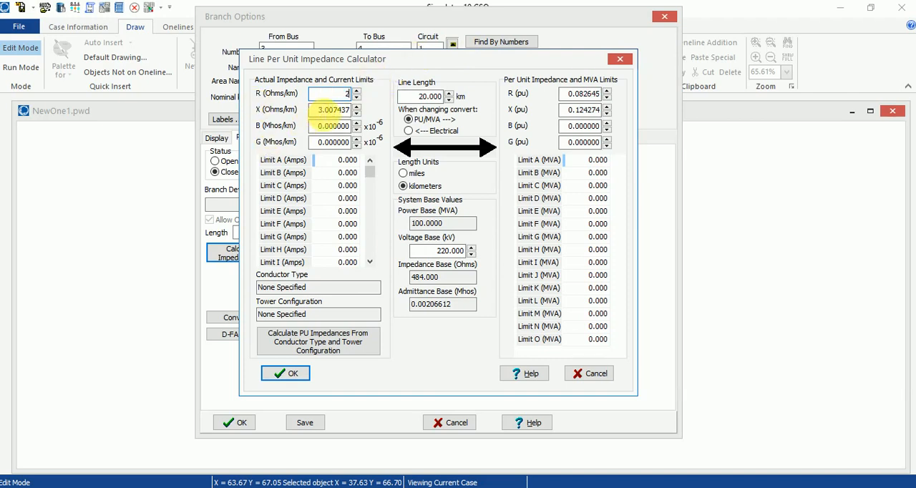
key("Tab")
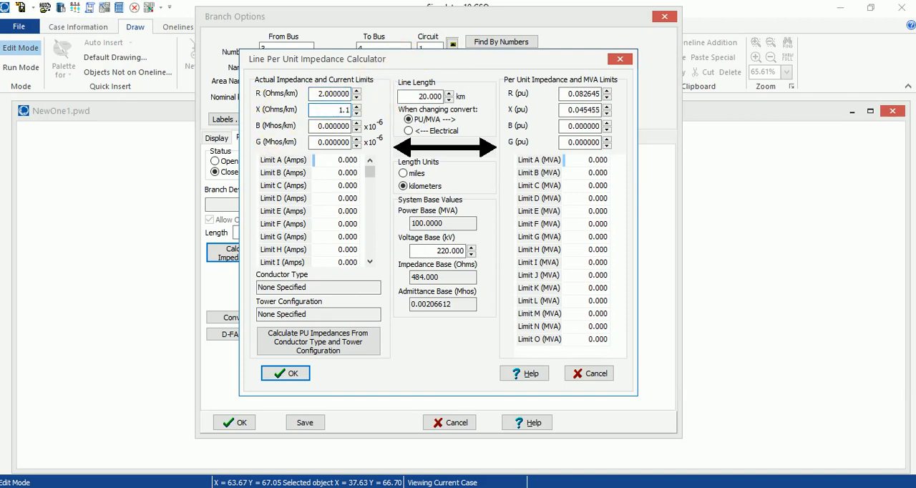
type("1.1")
left_click(267, 375)
left_click(243, 424)
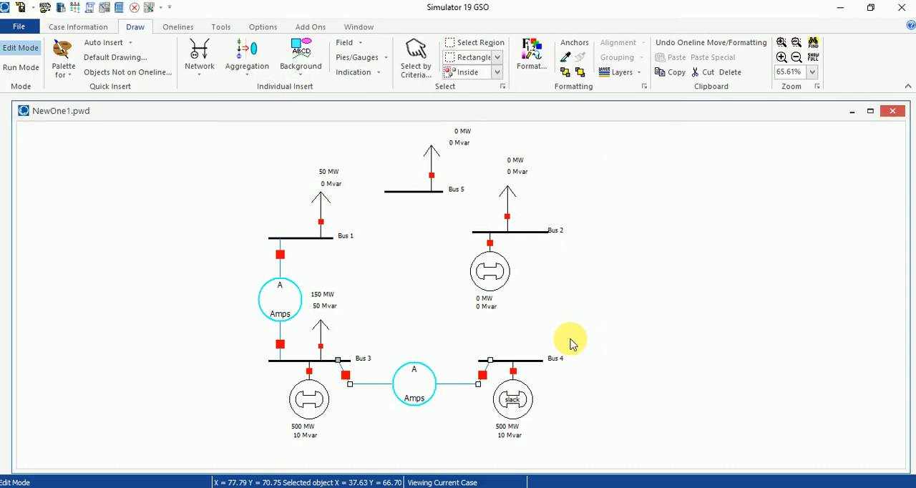
- Draw a straight vertical transmission line from Bus 4 up to Bus 2
left_click(199, 60)
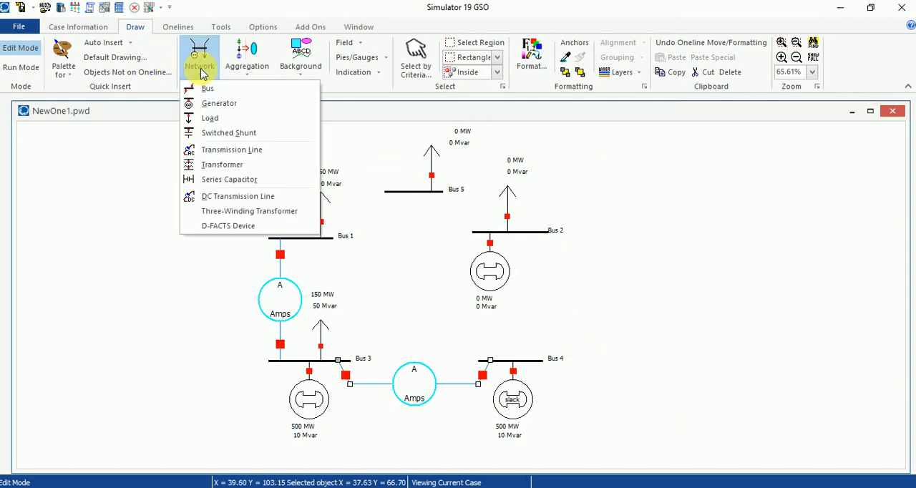
left_click(225, 149)
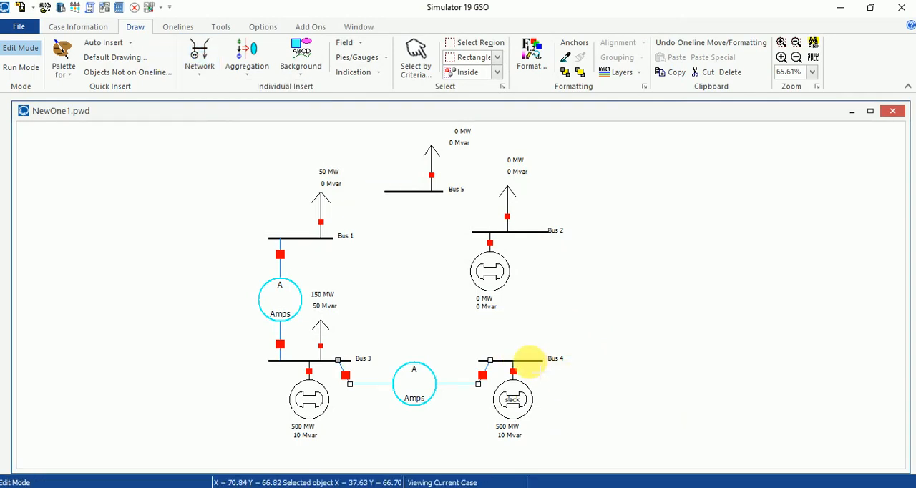
left_click(530, 361)
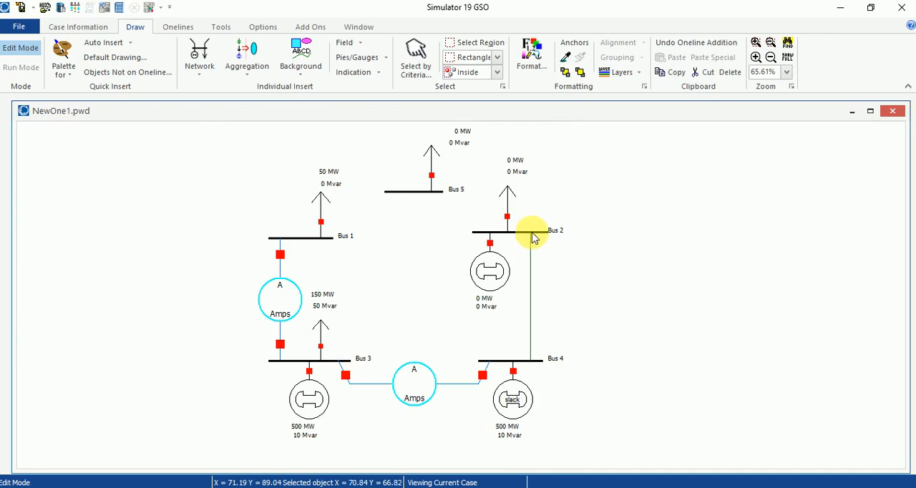
double_click(530, 240)
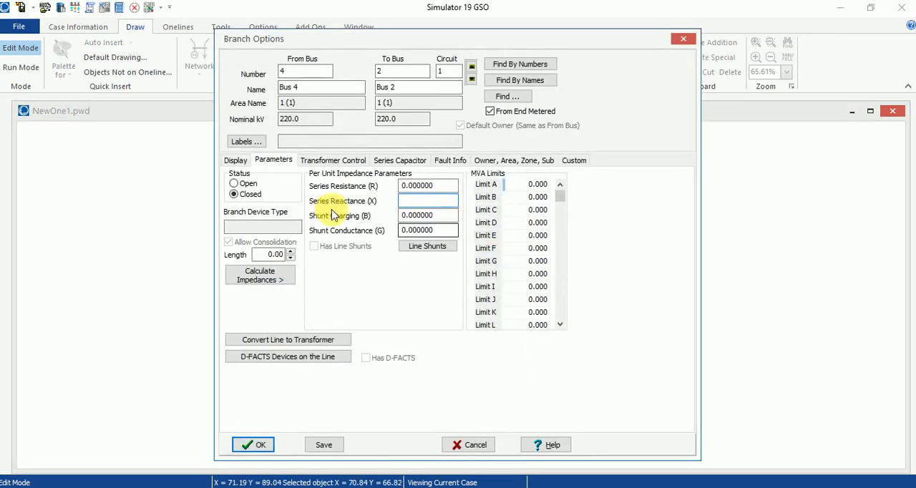
- Start calculating the Bus 4–Bus 2 line's impedances from per-distance values, converting to kilometers and setting the line length to 12 km
left_click(270, 280)
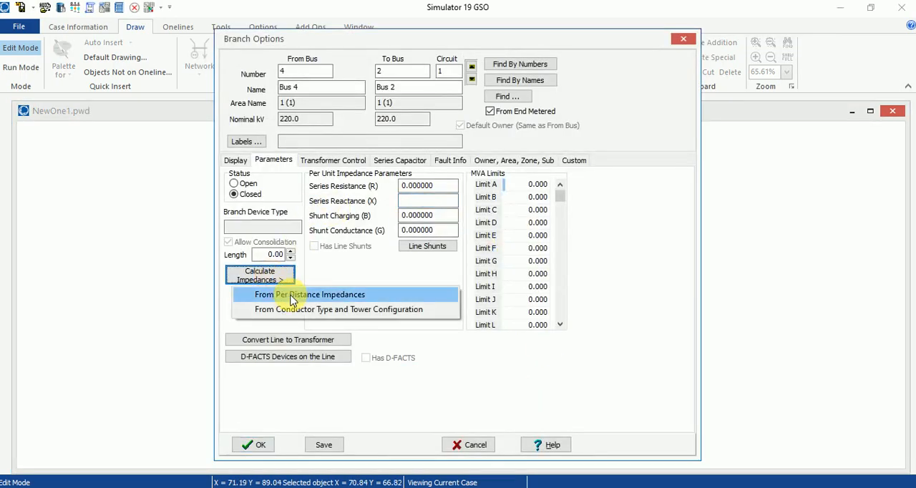
left_click(292, 296)
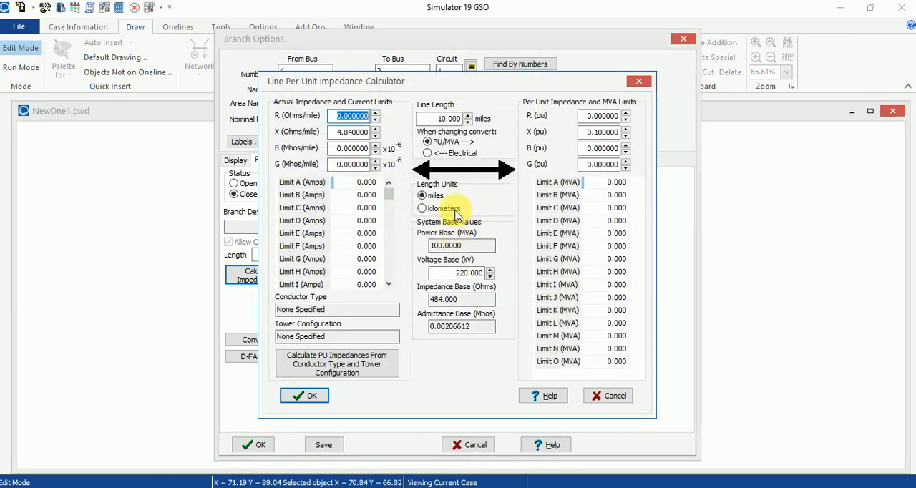
left_click(456, 208)
left_click(498, 274)
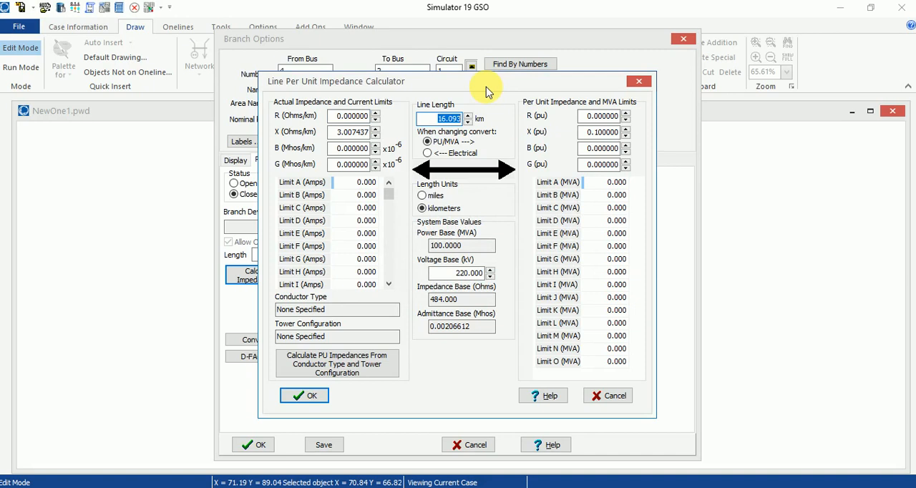
type("12")
- Set the Bus 4–Bus 2 line's R to 2.8 and X to 0.9 Ohms/km, and accept the calculated impedances and the line
left_click(358, 116)
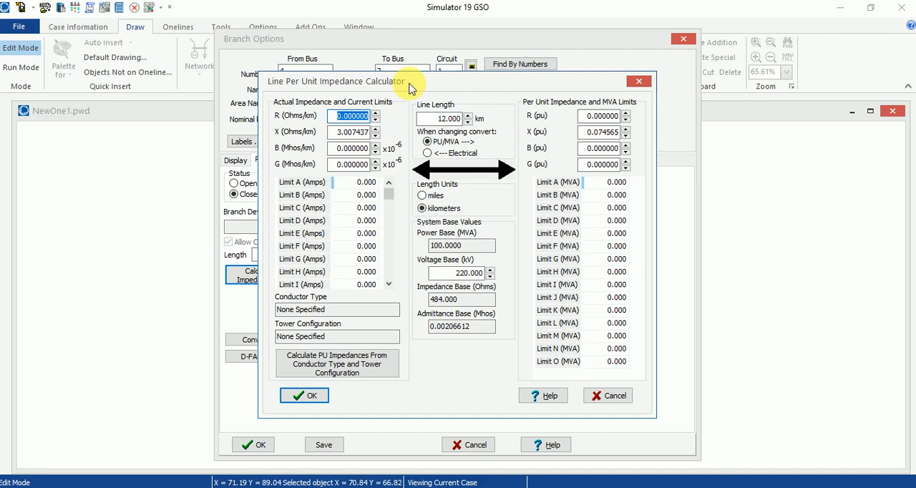
type("2.8")
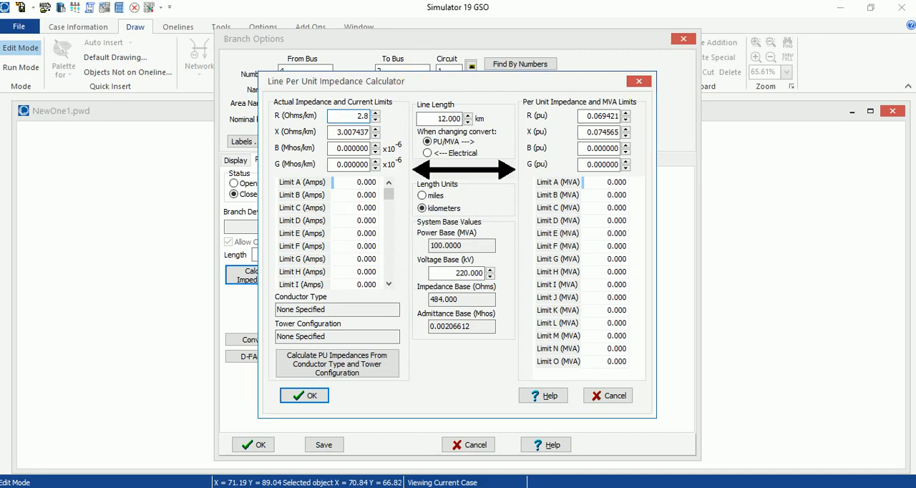
left_click(354, 132)
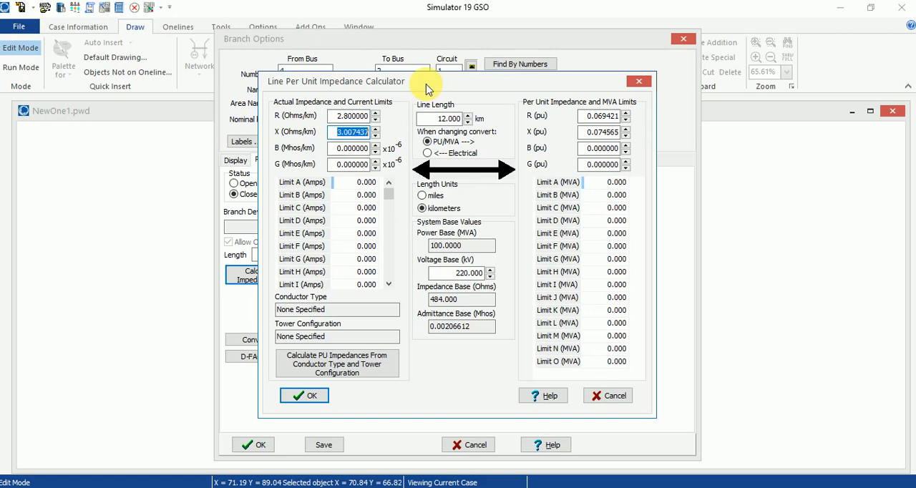
type("0")
type(".069")
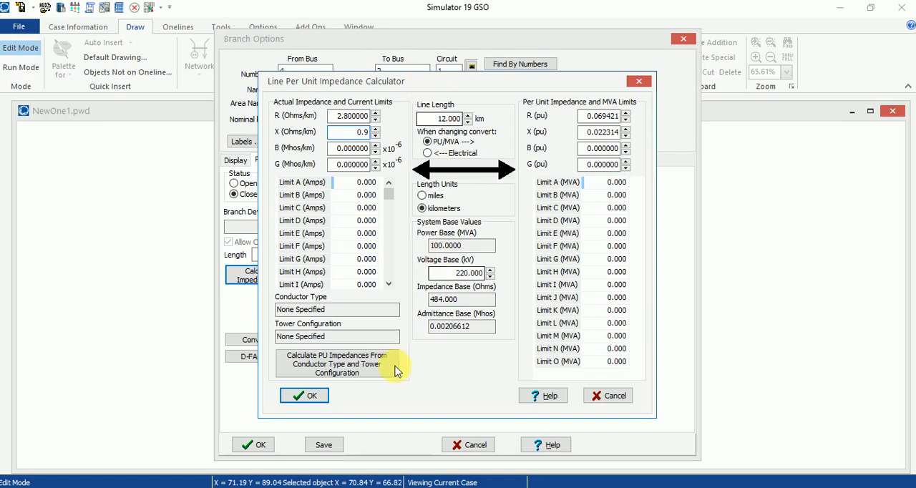
left_click(299, 396)
left_click(264, 445)
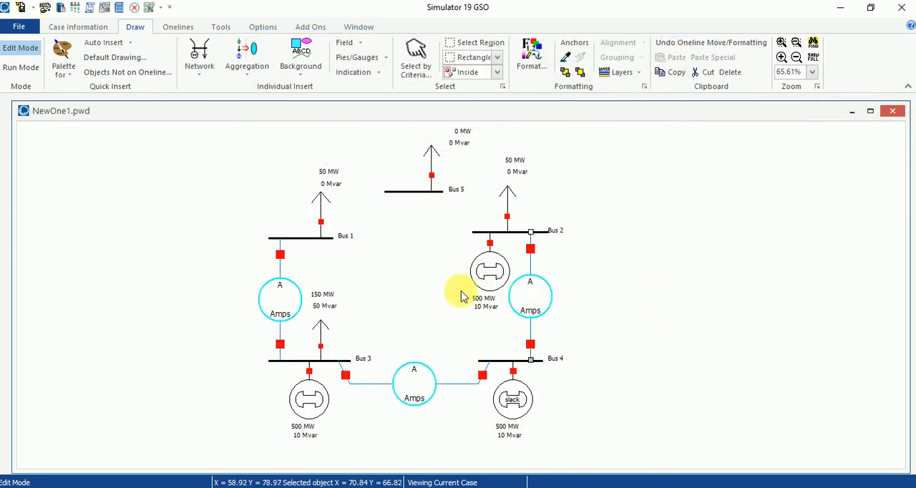
- Extend the Bus 2 bar toward Bus 5 and draw a transmission line from the extended end of Bus 2 to Bus 5
left_click(484, 237)
left_click_drag(478, 236, 456, 234)
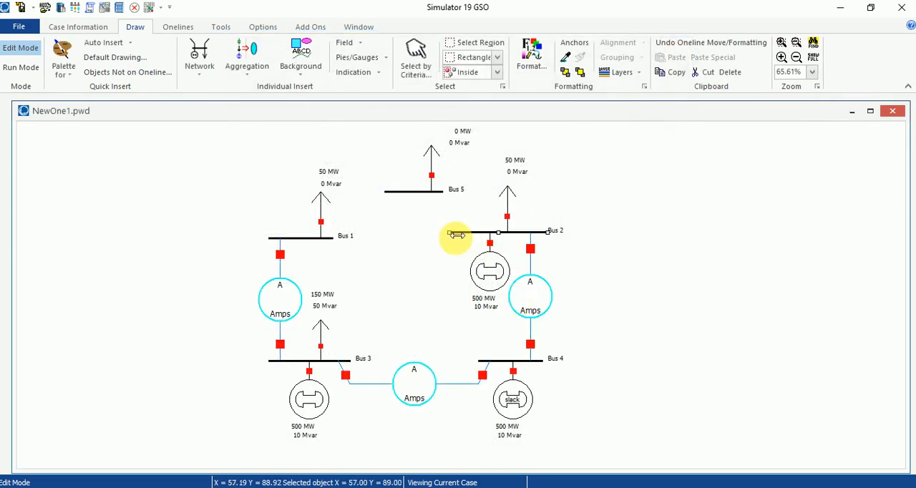
left_click(197, 69)
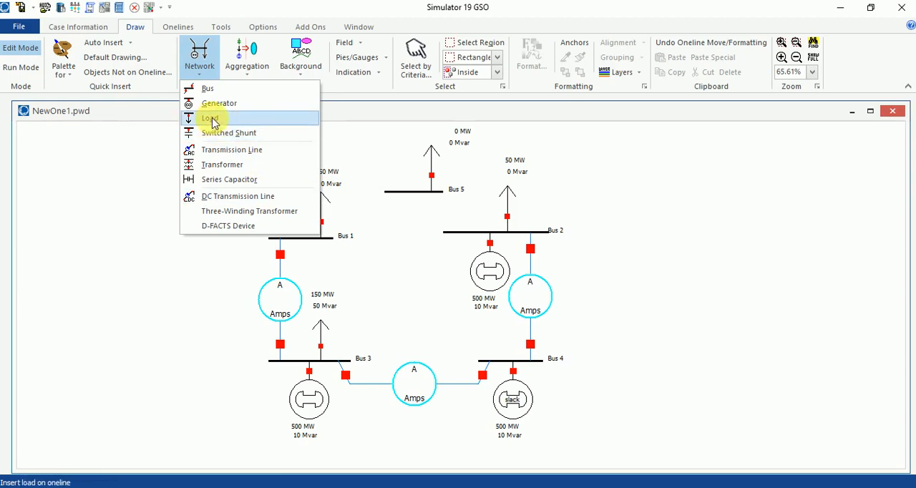
left_click(235, 149)
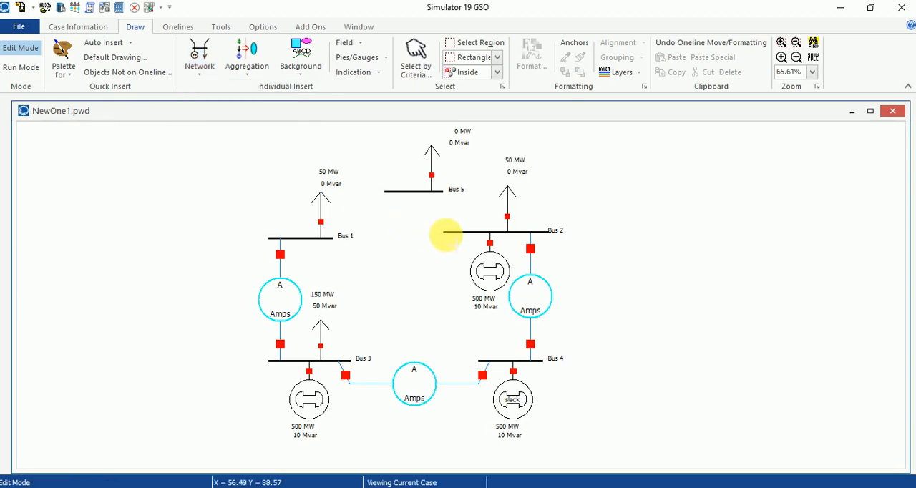
double_click(420, 192)
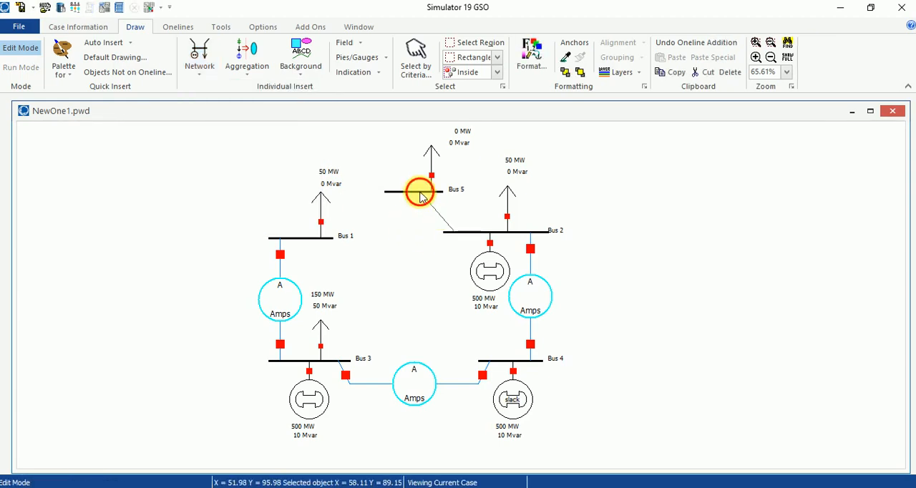
- Start calculating the Bus 2–Bus 5 line's impedances from per-distance values, converting to kilometers and setting the line length to 18 km
left_click(270, 286)
left_click(286, 295)
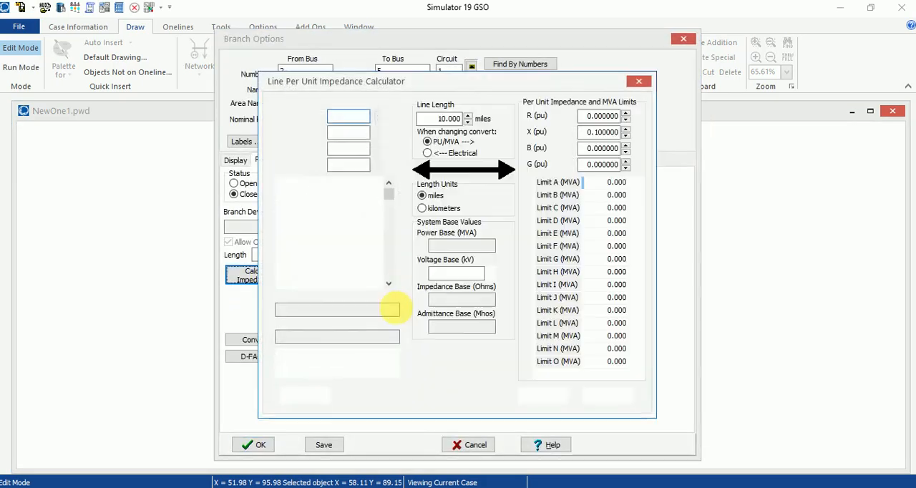
left_click(446, 208)
left_click(494, 277)
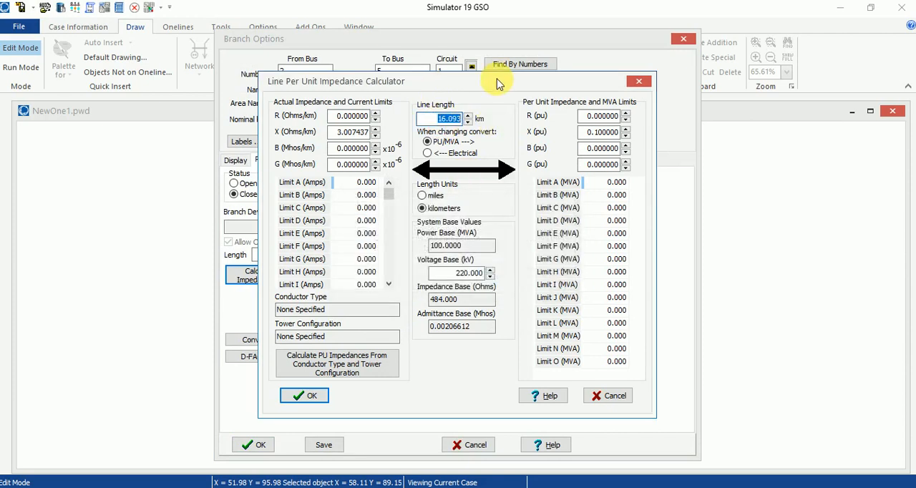
type("18")
- Set the Bus 2–Bus 5 line's R to 2.5 and X to 0.9 Ohms/km, and accept the calculated impedances and the line
left_click(336, 116)
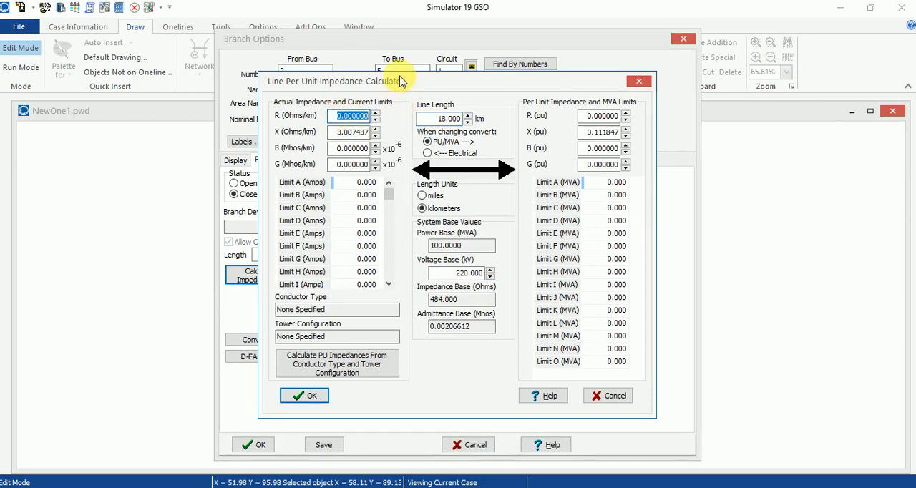
type("2.")
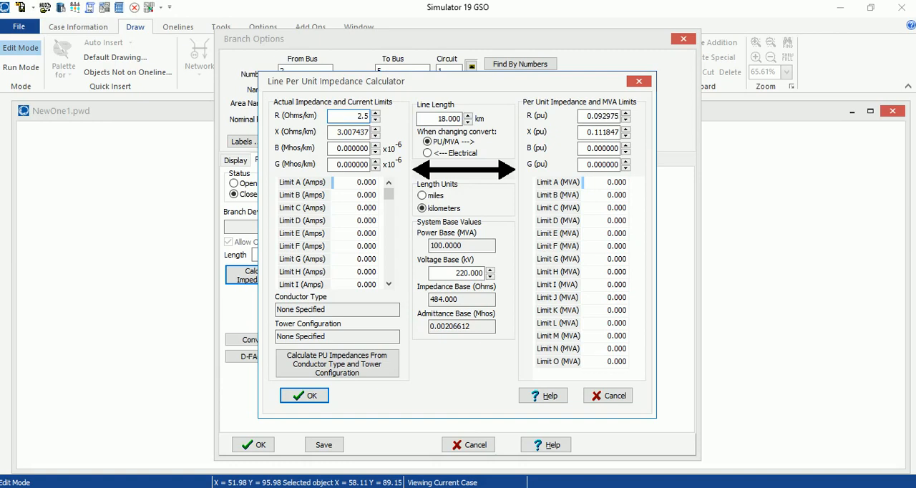
type("5")
key("Tab")
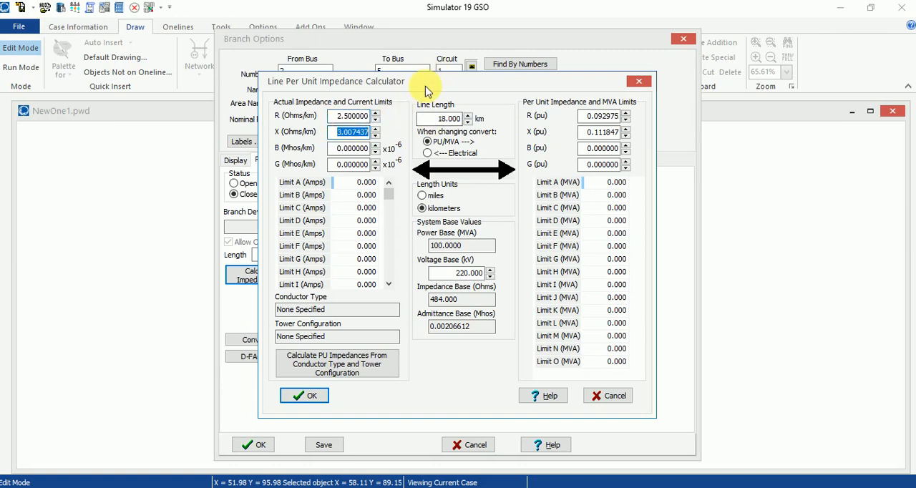
type("0.9")
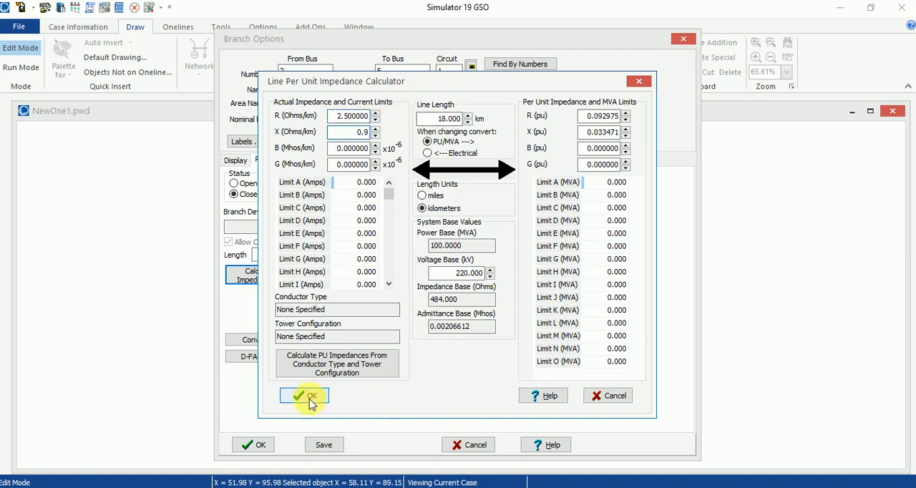
left_click(299, 396)
left_click(256, 444)
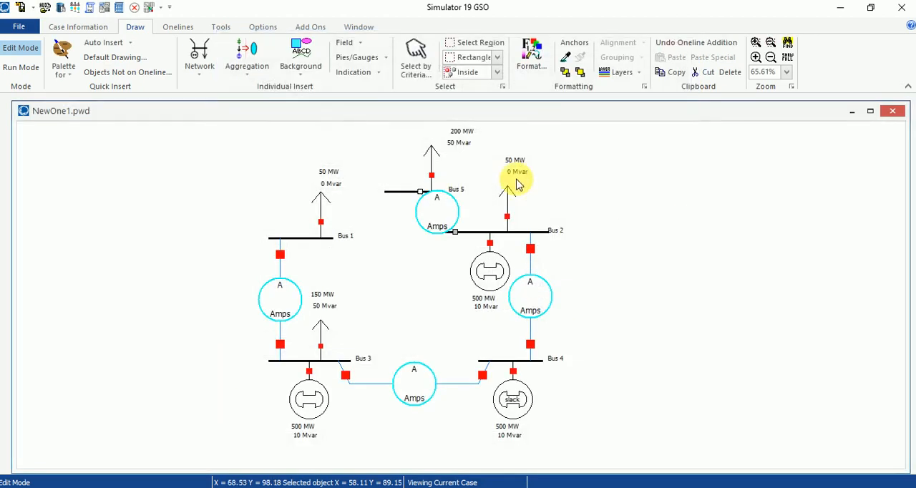
- Move the Bus 5 bar upward, away from Bus 2, to make more room for the Bus 2–Bus 5 line
left_click(402, 196)
left_click_drag(402, 196, 393, 155)
scroll(649, 308, "up", 2)
left_click_drag(650, 304, 647, 277)
left_click_drag(402, 199, 408, 188)
left_click(749, 284)
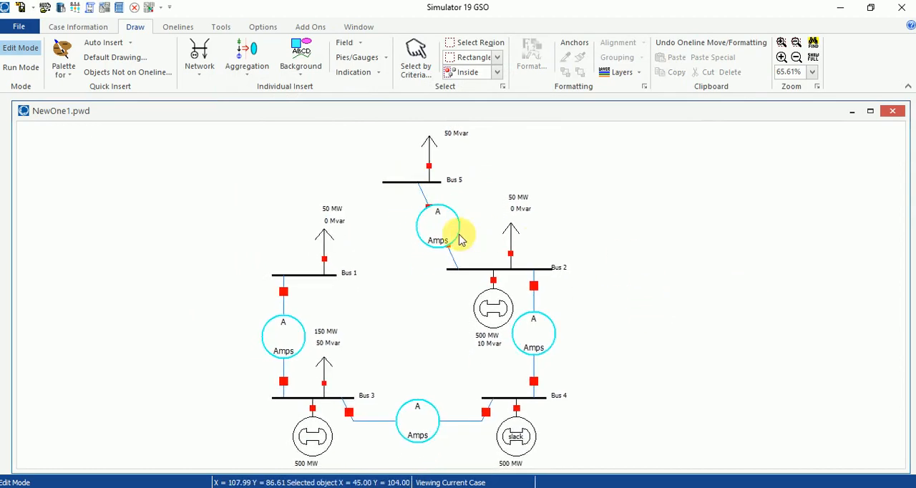
- Move the Bus 1 label away from its bar and lengthen the Bus 1 bar toward the label
left_click_drag(348, 271, 364, 269)
left_click(335, 276)
left_click(300, 276)
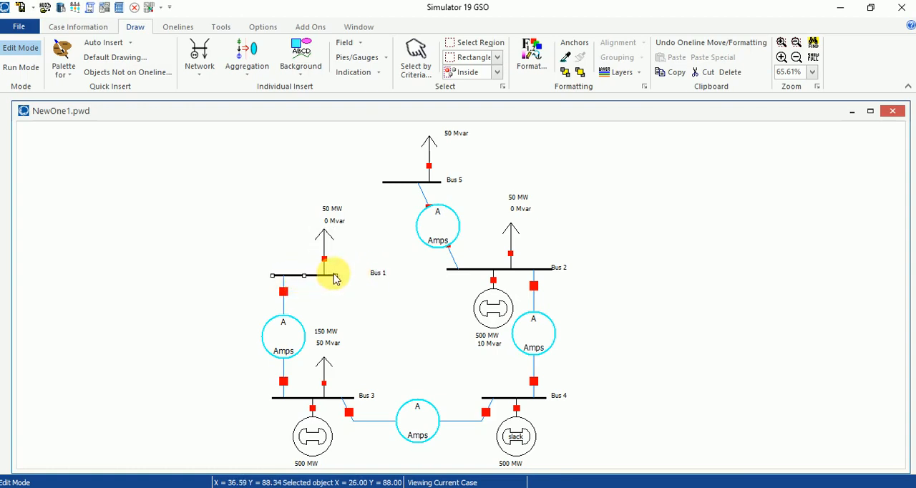
left_click_drag(342, 276, 365, 276)
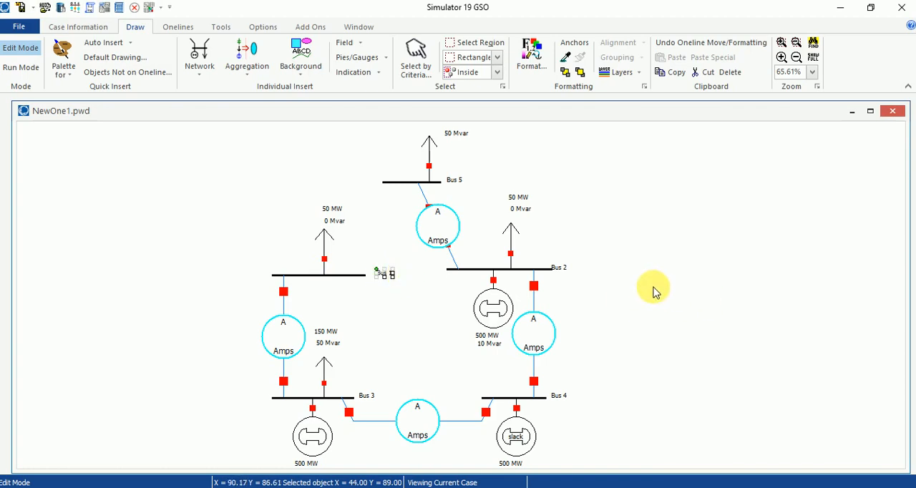
- Draw a transmission line from the extended part of Bus 1 to Bus 5
left_click(199, 57)
left_click(243, 150)
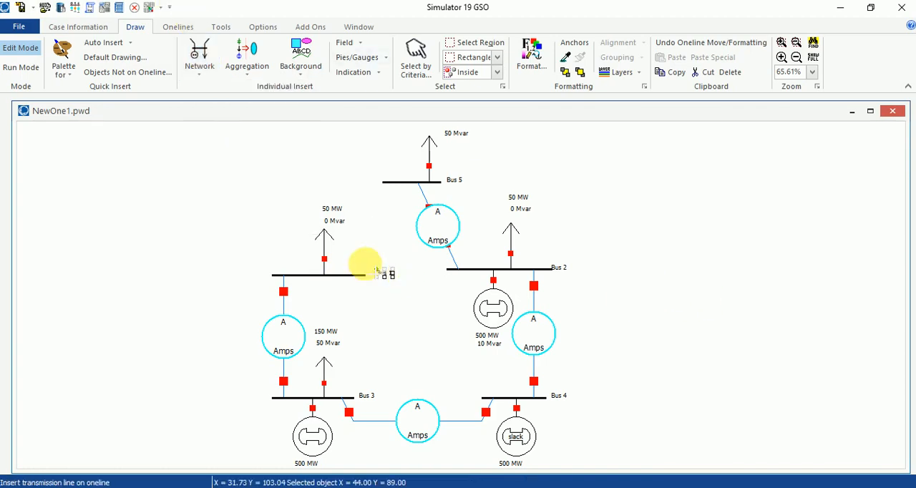
left_click(344, 275)
double_click(399, 188)
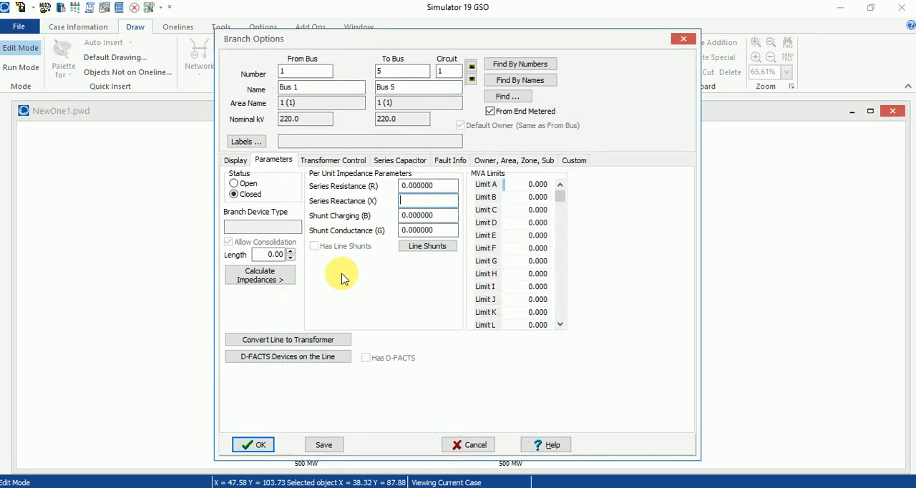
- Start calculating the Bus 1–Bus 5 line's impedances from per-distance values, converting to kilometers and setting the line length to 20 km
left_click(252, 279)
left_click(343, 291)
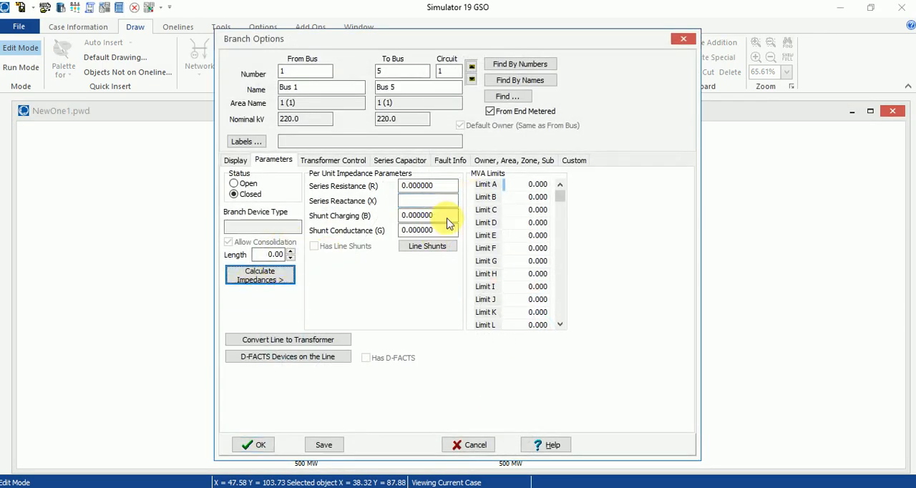
left_click(441, 209)
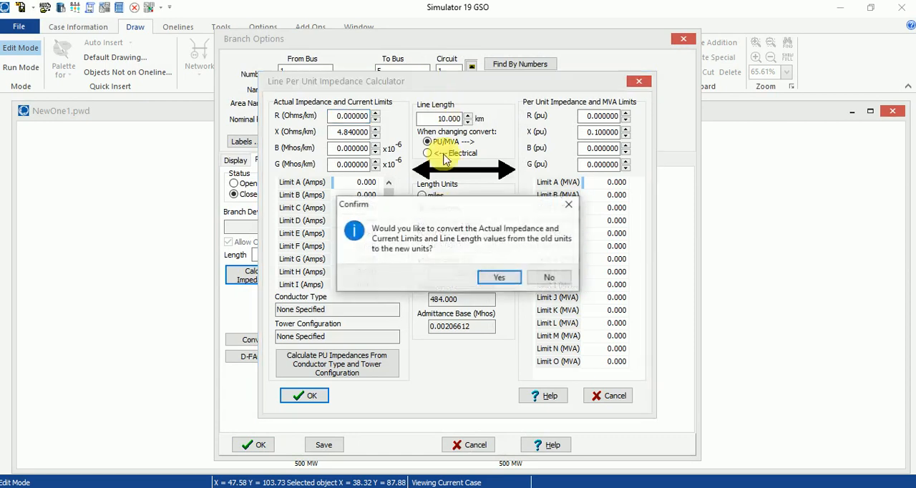
left_click(501, 278)
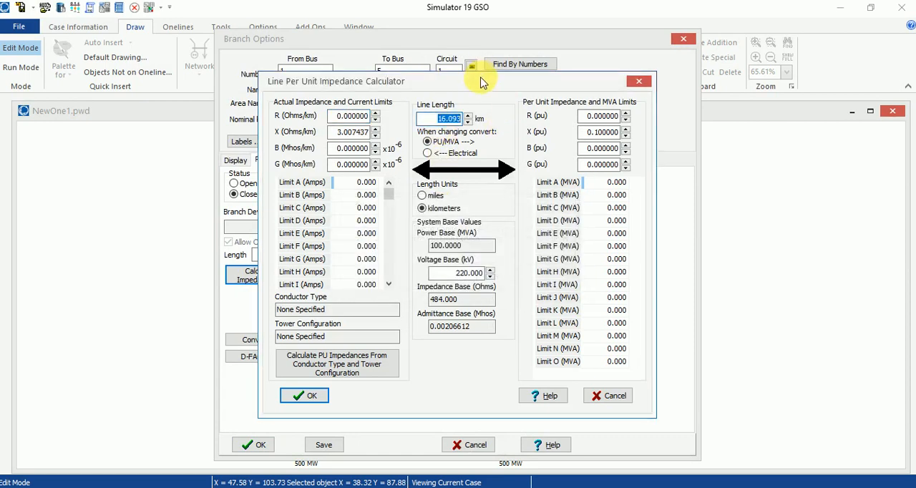
type("20")
- Set the Bus 1–Bus 5 line's R to 2.5 and X to 0.8 Ohms/km, and accept the calculated impedances and the line
left_click(356, 115)
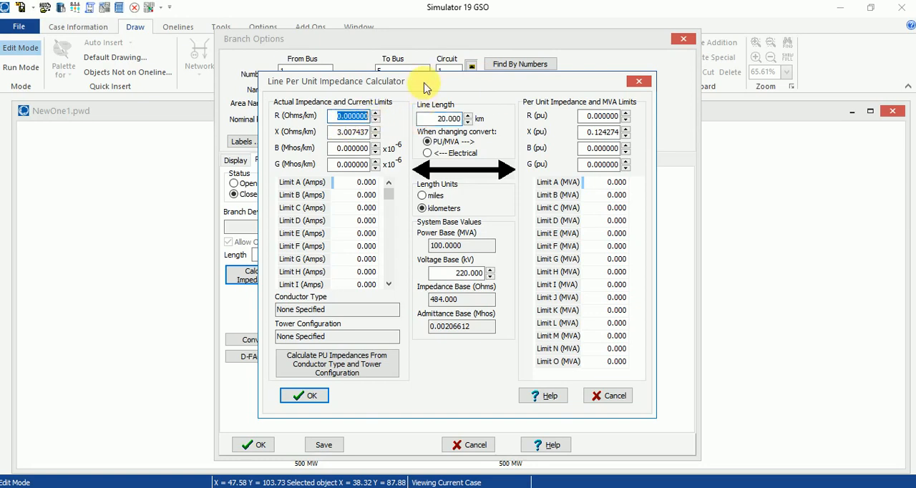
type("2.5")
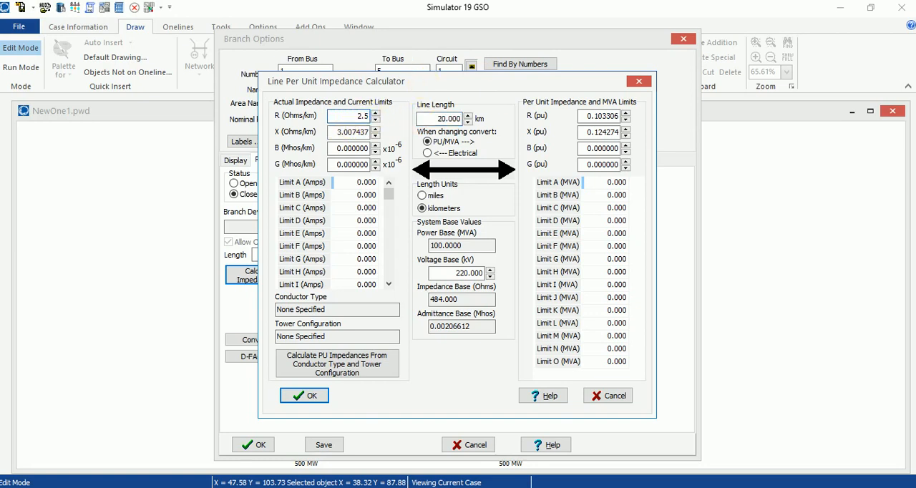
left_click(355, 132)
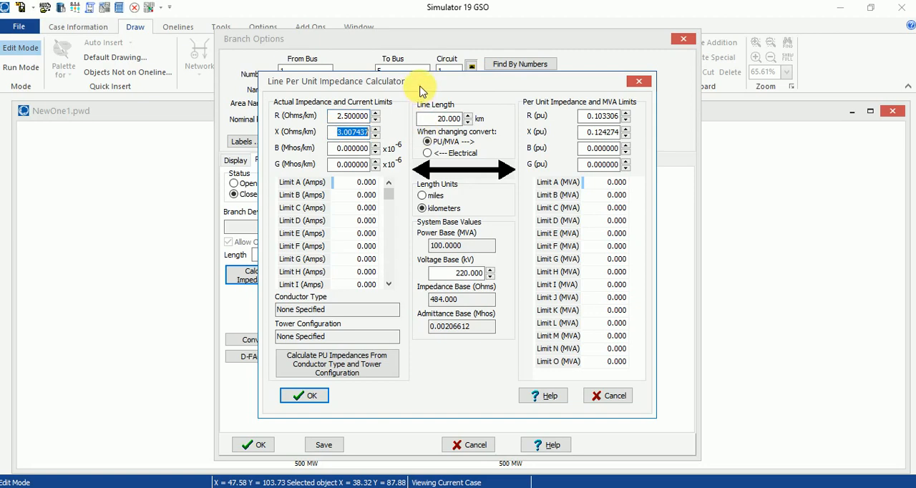
type("0.8")
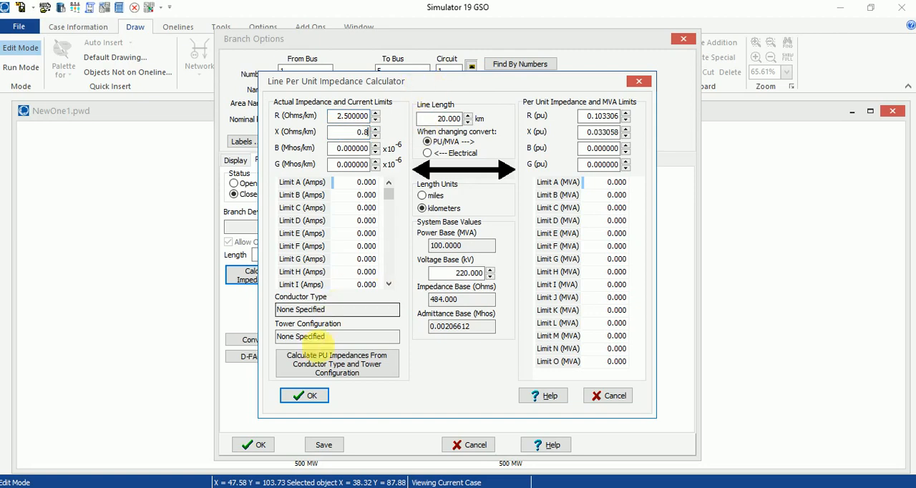
left_click(304, 395)
key("Return")
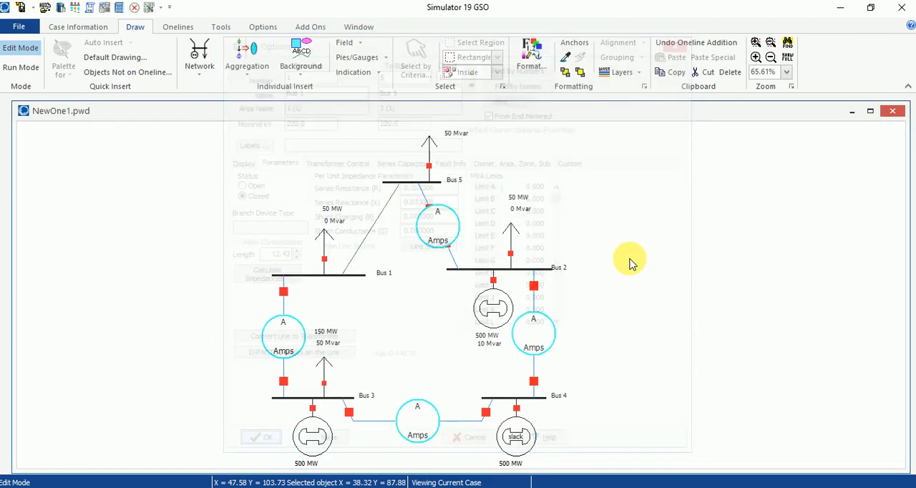
- Give the Bus 4–Bus 2 line's pie chart a 350 MVA rating, an always-shown percent value and the Total power (MVA) style
left_click_drag(660, 258, 625, 256)
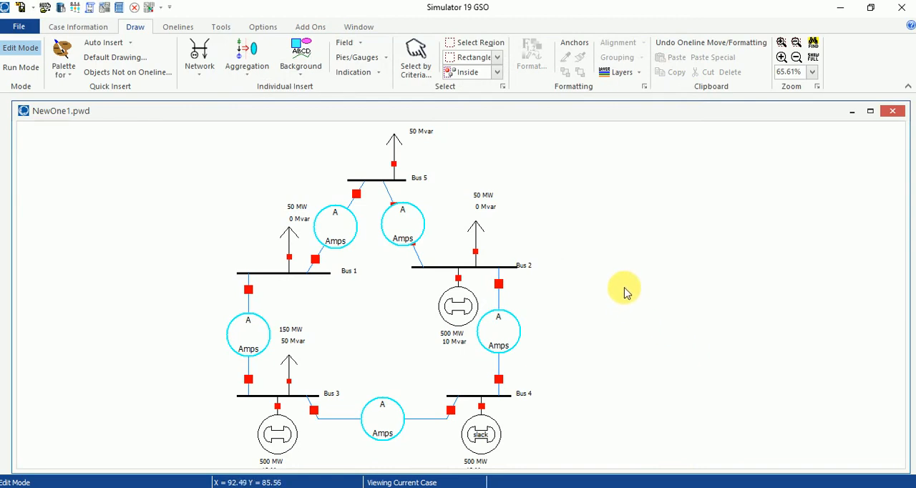
left_click(23, 69)
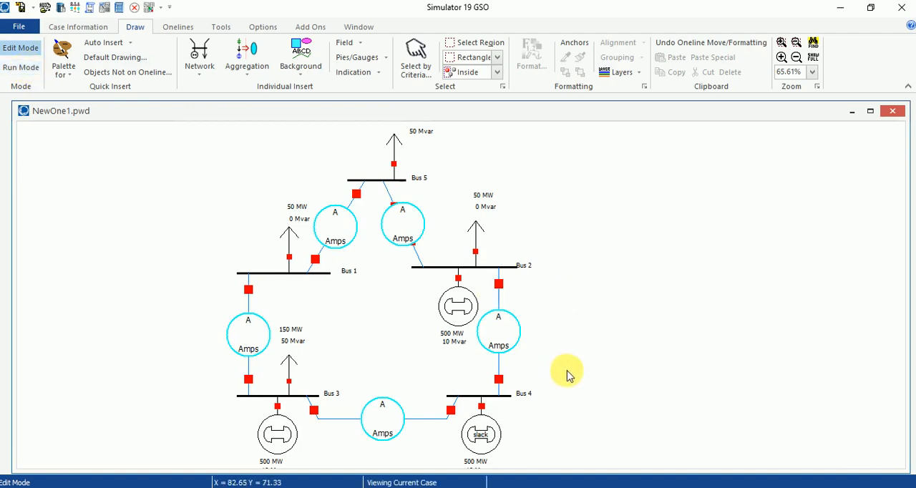
left_click(500, 335)
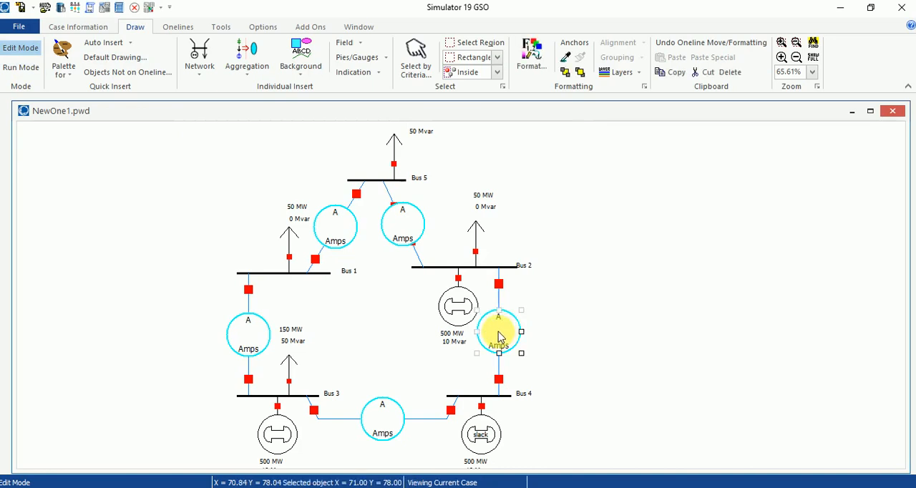
double_click(500, 336)
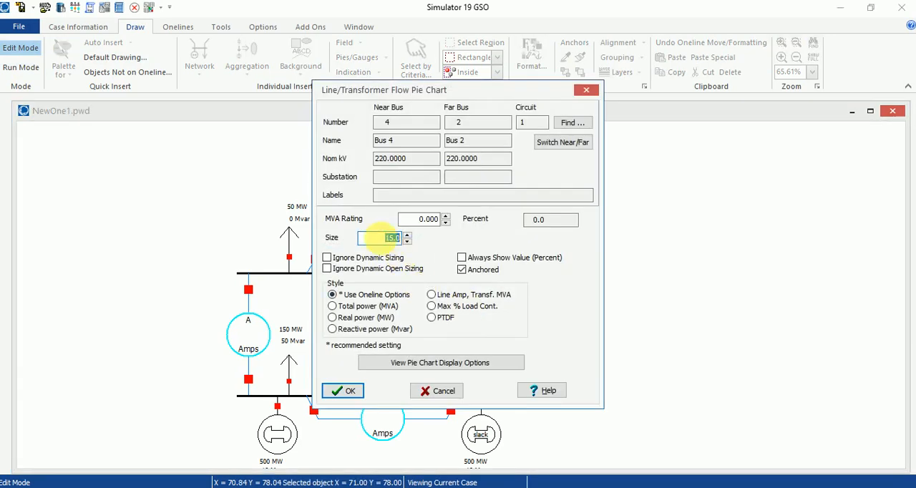
double_click(419, 219)
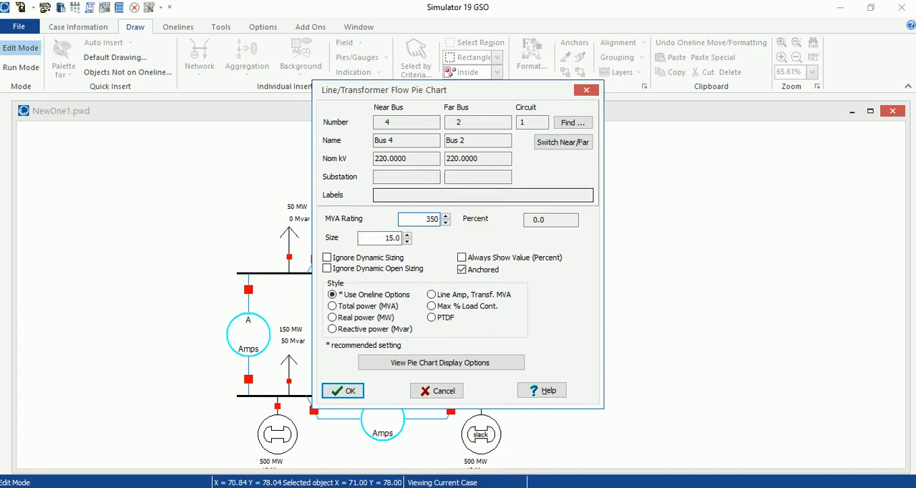
left_click(461, 257)
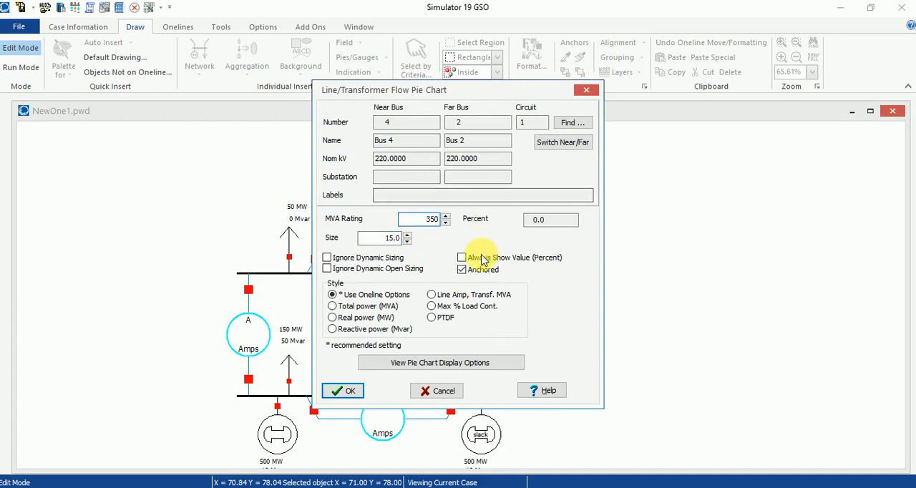
left_click(370, 306)
left_click(343, 390)
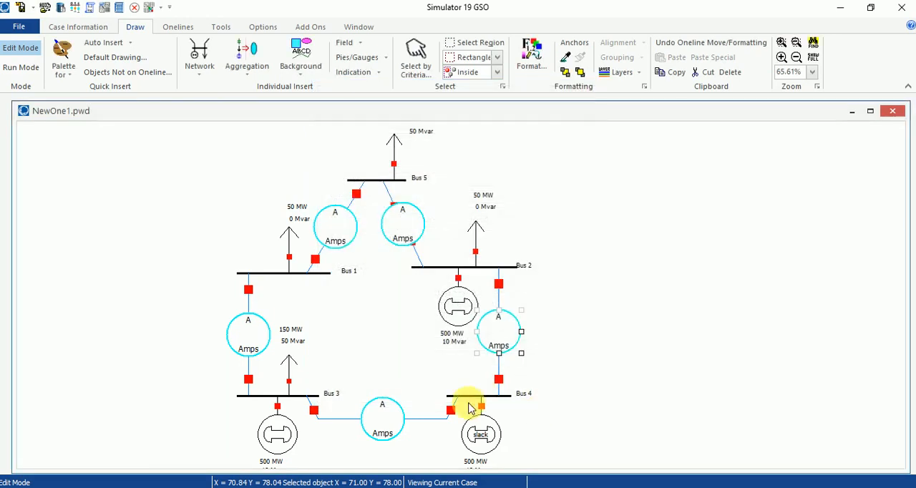
- Give the Bus 3–Bus 4 line's pie chart a 350 MVA rating, an always-shown percent value and the Total power (MVA) style
double_click(381, 422)
double_click(422, 219)
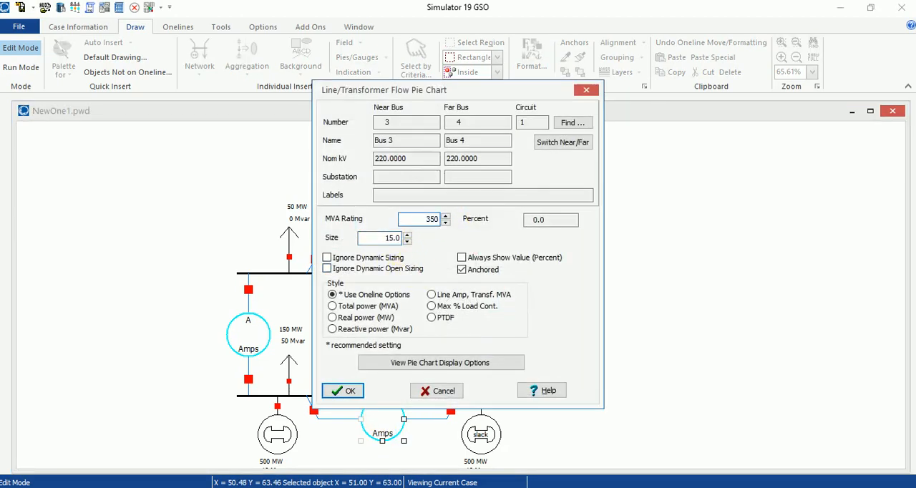
left_click(499, 258)
left_click(384, 307)
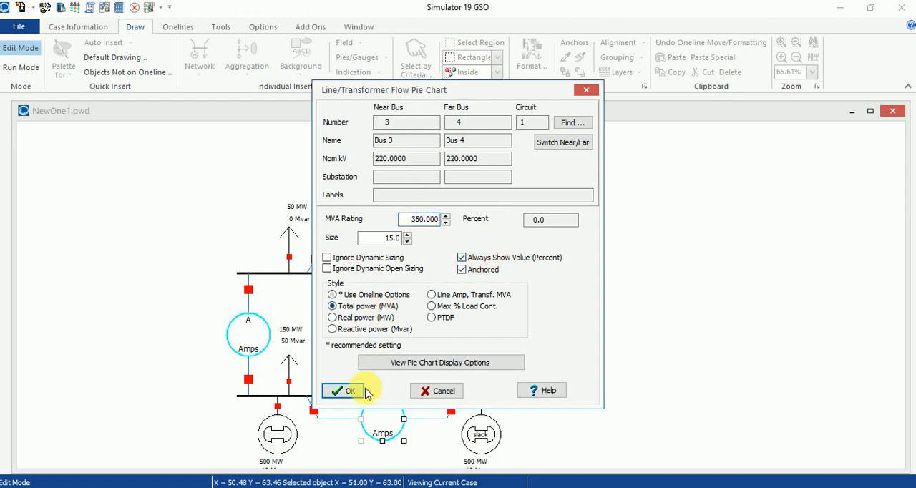
left_click(343, 390)
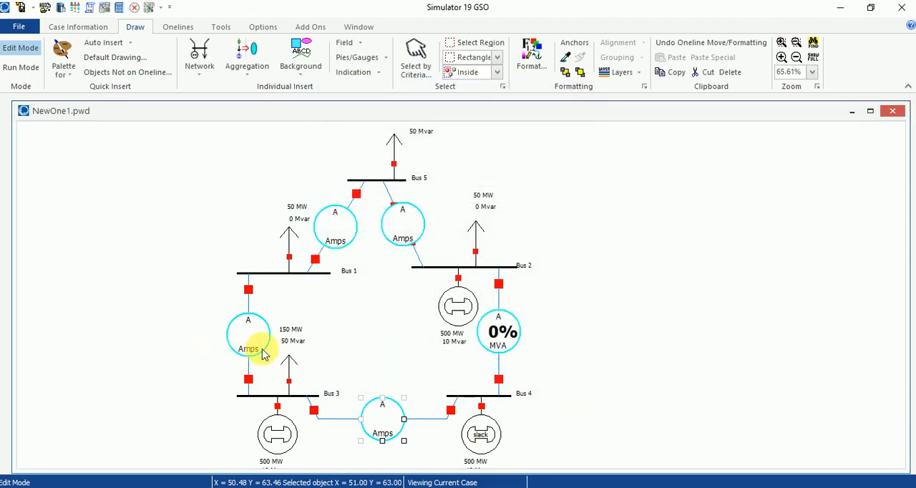
- Set the Bus 1–Bus 3 line's pie chart to always show its percent value, with Total power (MVA) style and a 350 MVA rating
left_click(244, 332)
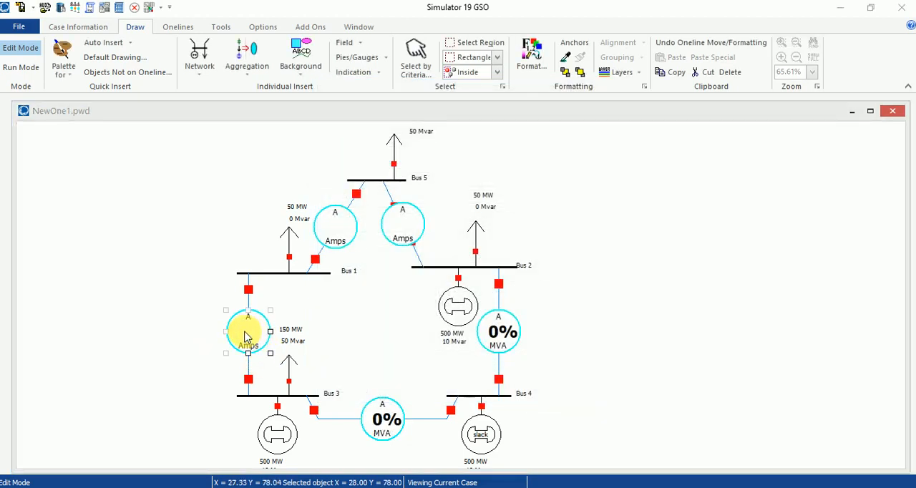
double_click(245, 333)
left_click(487, 259)
left_click(365, 306)
left_click(423, 219)
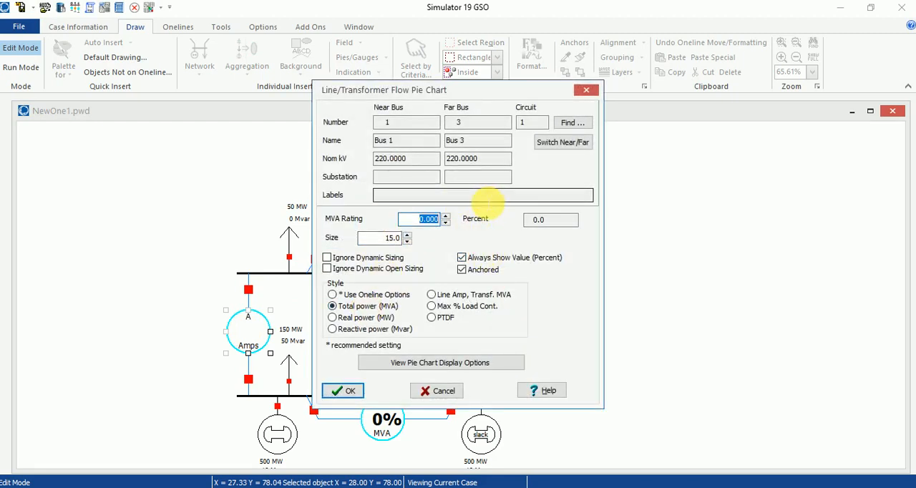
type("350")
left_click(342, 390)
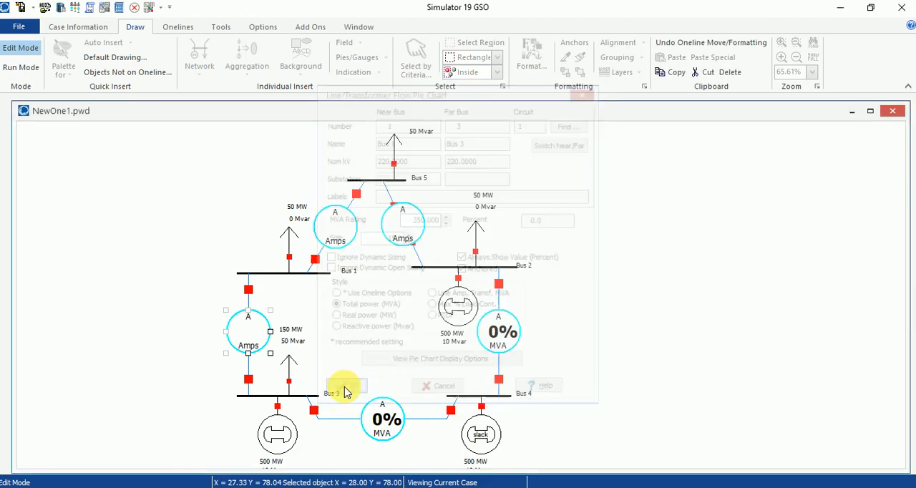
- Set the Bus 1–Bus 5 line's pie chart to always show its percent value, with Total power (MVA) style and a 350 MVA rating
double_click(343, 228)
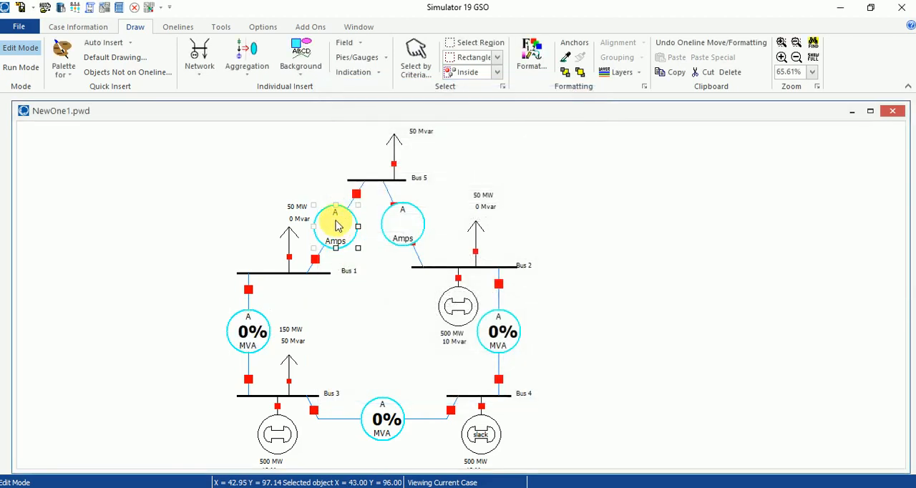
left_click(462, 257)
left_click(334, 306)
left_click(423, 219)
type("350")
left_click(342, 390)
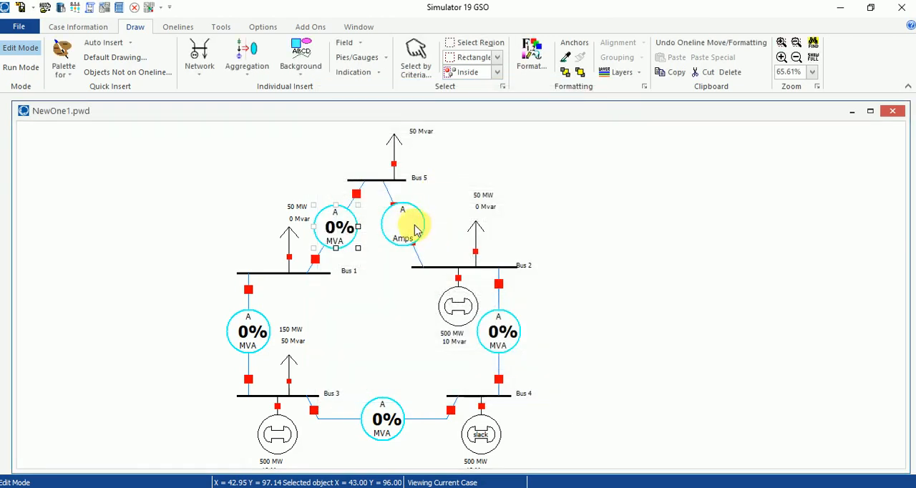
- Nudge the Bus 2–Bus 5 line's pie chart and set it to always show percent, Total power (MVA) style and 350 MVA rating
left_click_drag(395, 215, 392, 218)
double_click(400, 224)
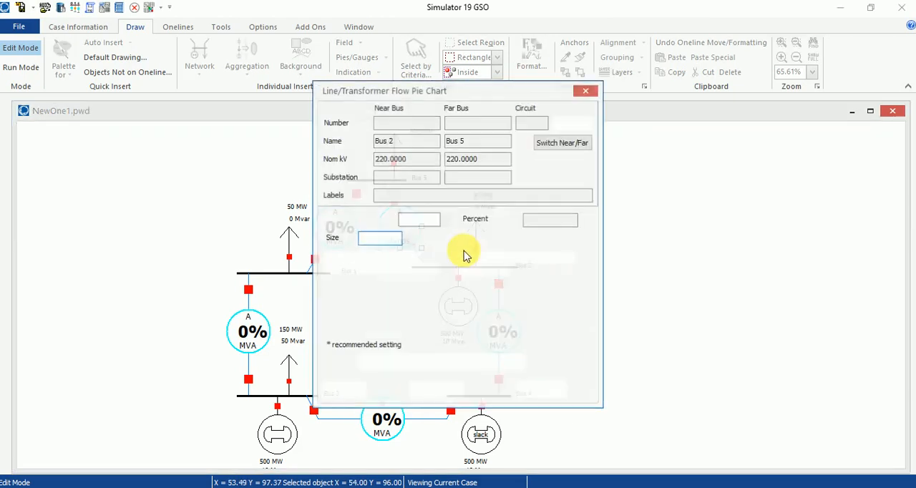
left_click(349, 306)
left_click(427, 219)
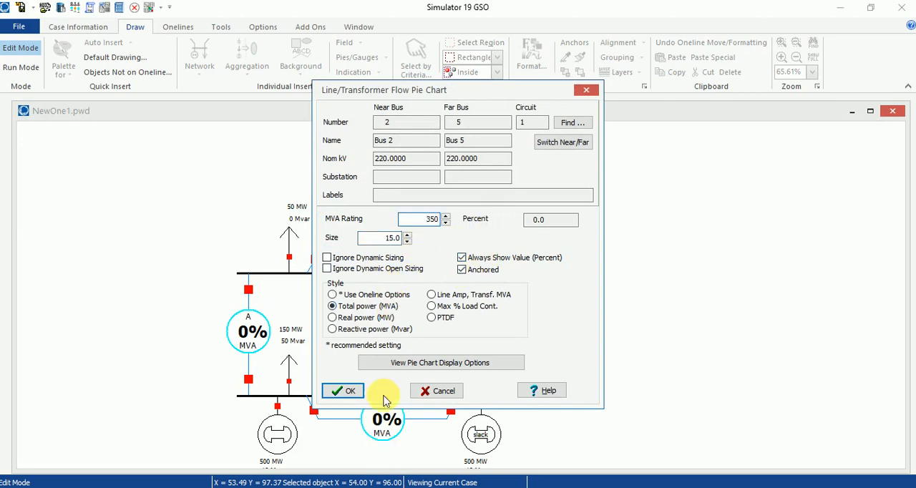
left_click(350, 393)
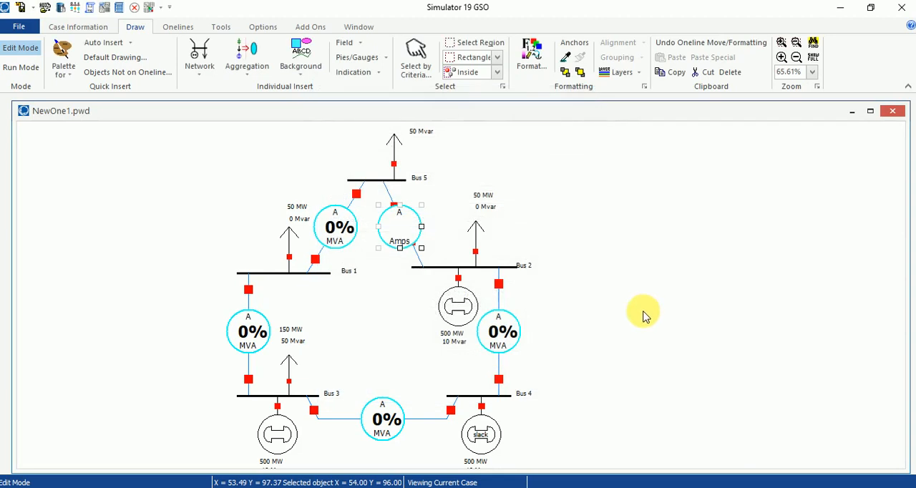
left_click(643, 315)
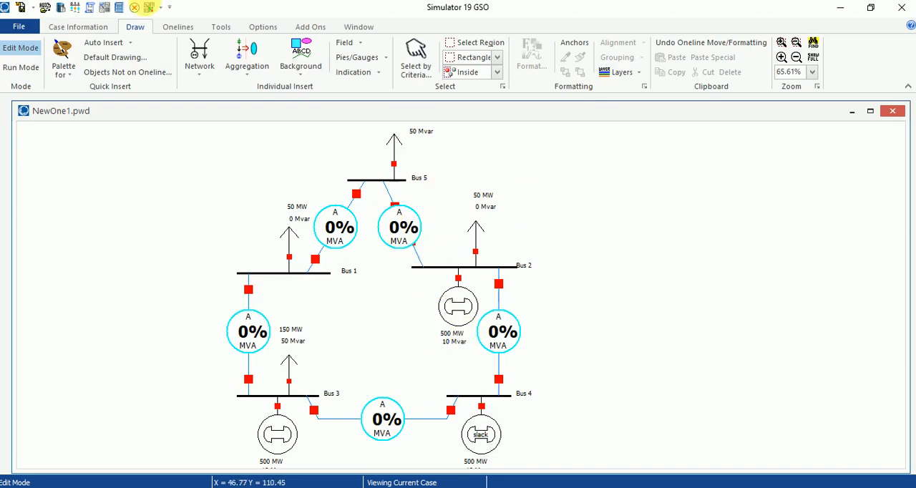
- Switch the case to Run Mode and start the animated power flow simulation
left_click(21, 66)
left_click(221, 27)
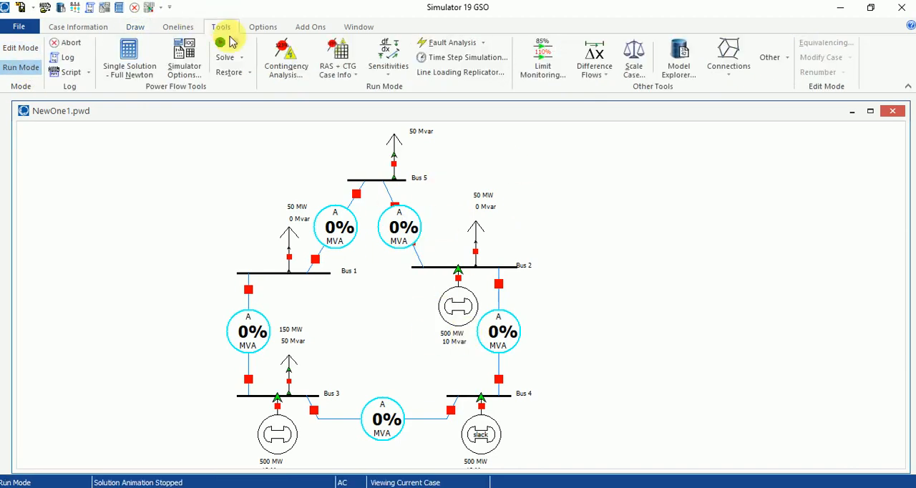
left_click(220, 42)
left_click(553, 295)
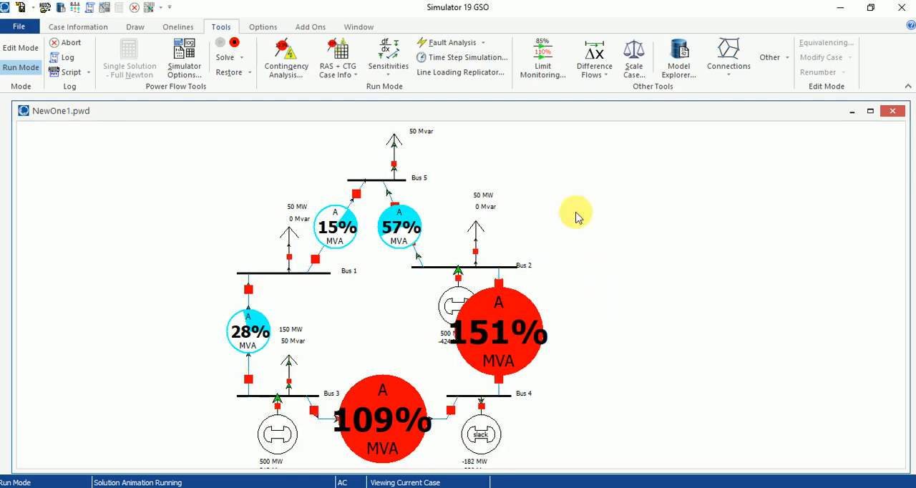
- Examine the bus voltages in the Model Explorer's Buses table, stop the running simulation and put the table away
left_click(672, 55)
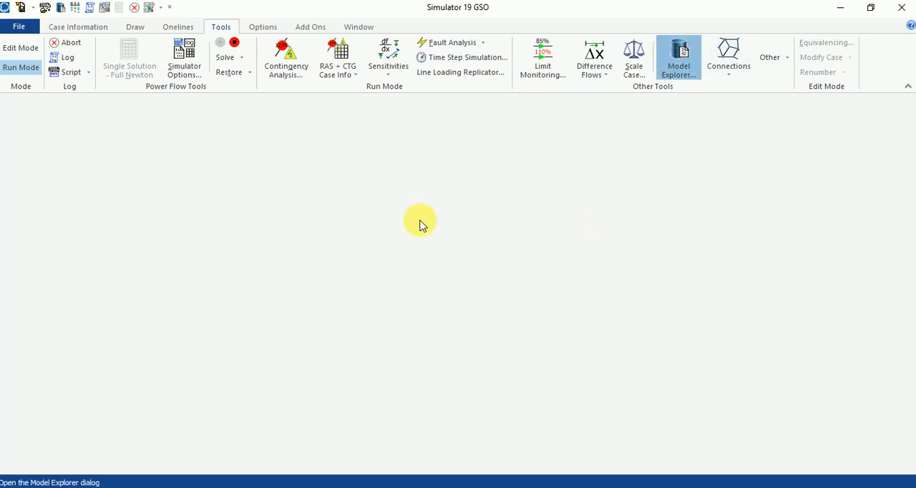
double_click(410, 105)
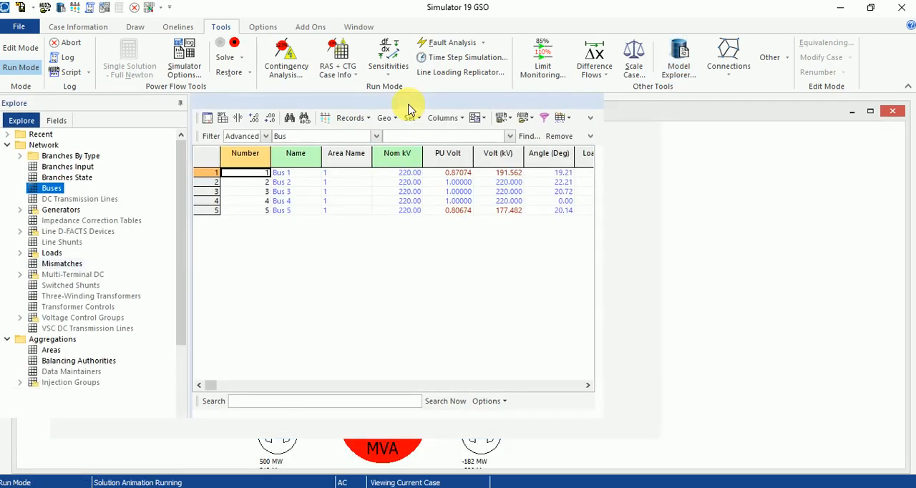
left_click(234, 45)
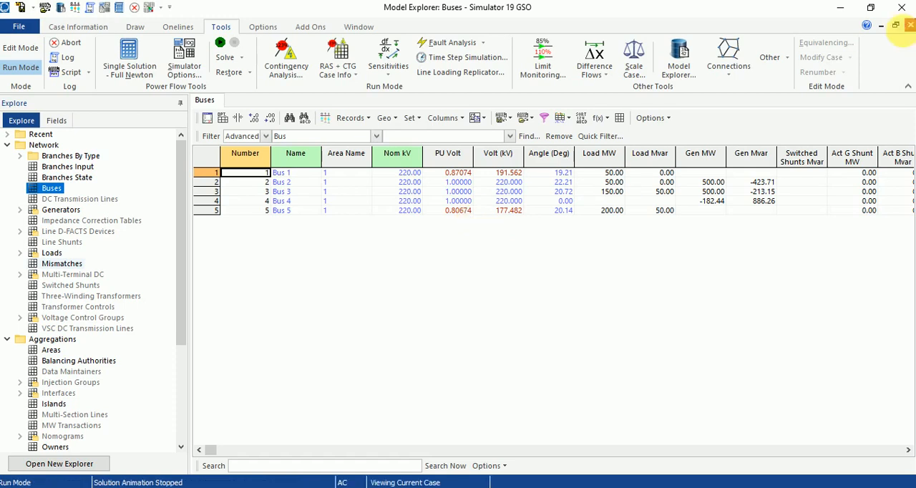
left_click(910, 25)
- Return to Edit Mode and add an upward-oriented 100 Mvar switched shunt on Bus 1, positioned above the Bus 3 line connection
left_click(21, 49)
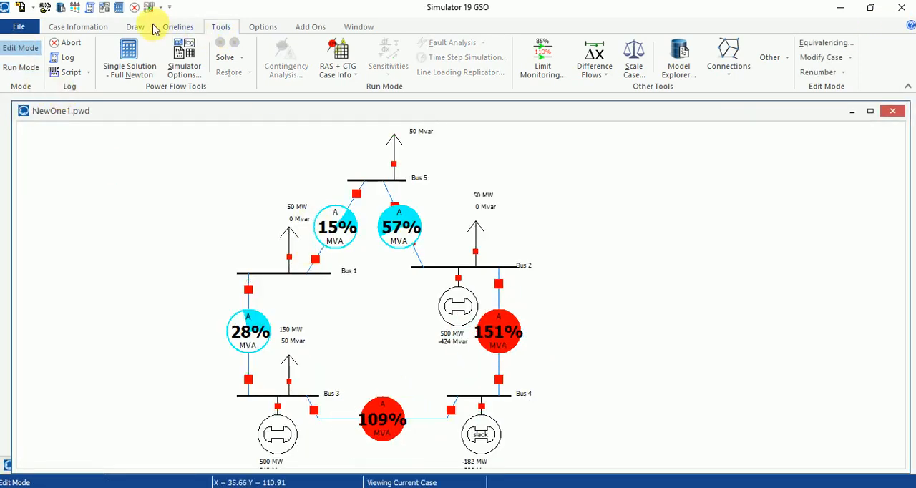
left_click(133, 31)
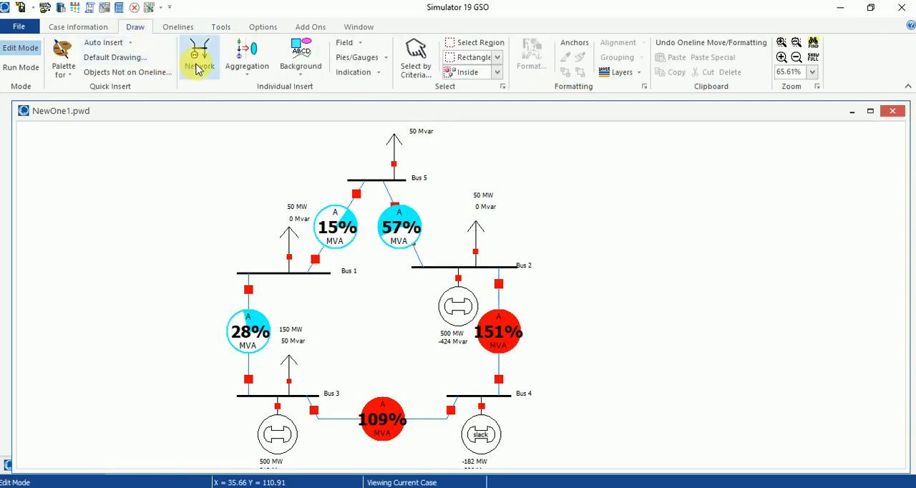
left_click(199, 66)
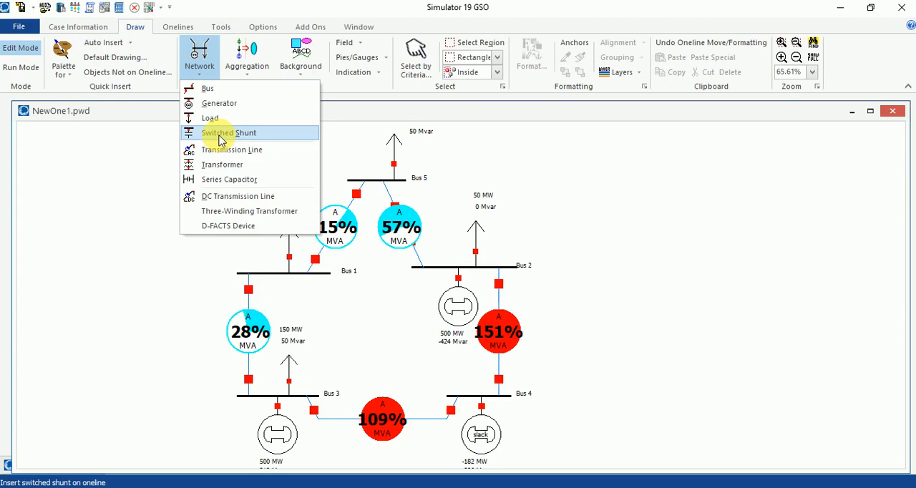
left_click(220, 138)
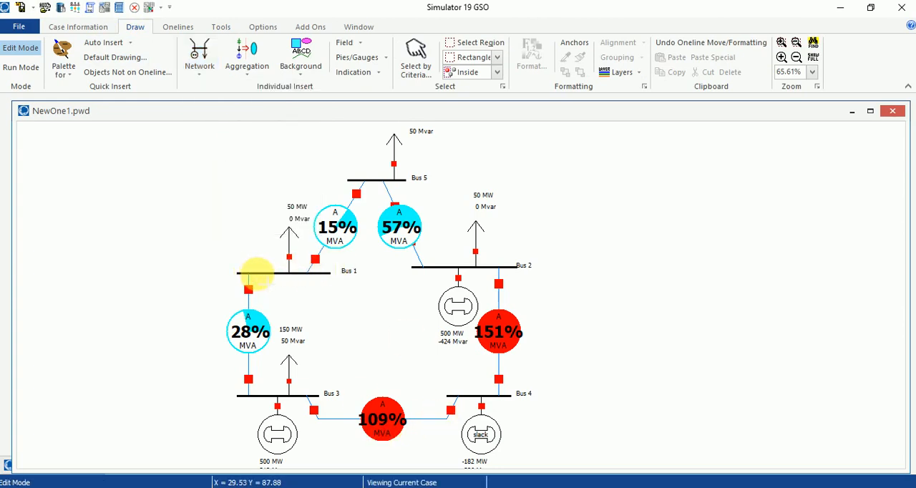
left_click(256, 272)
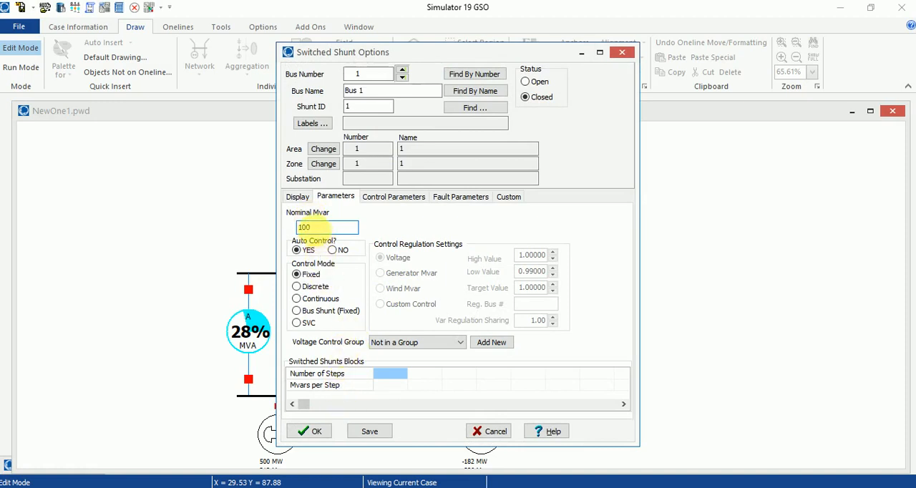
left_click(299, 197)
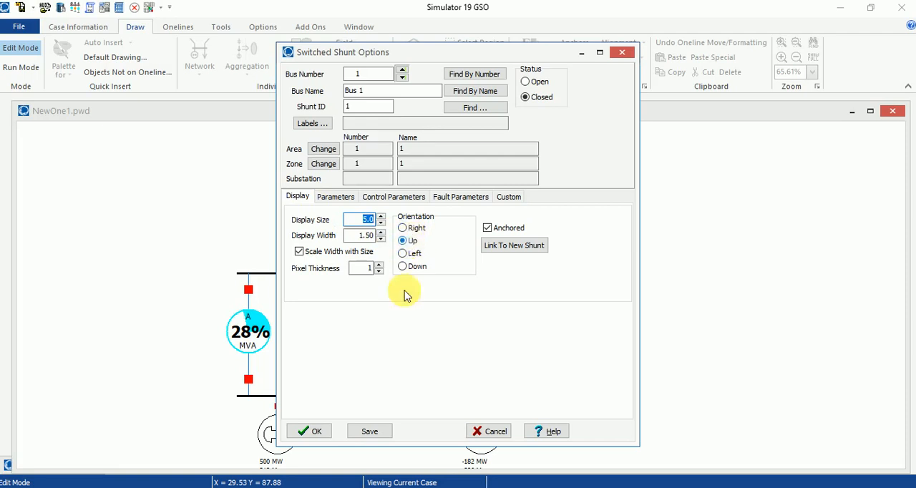
left_click(316, 434)
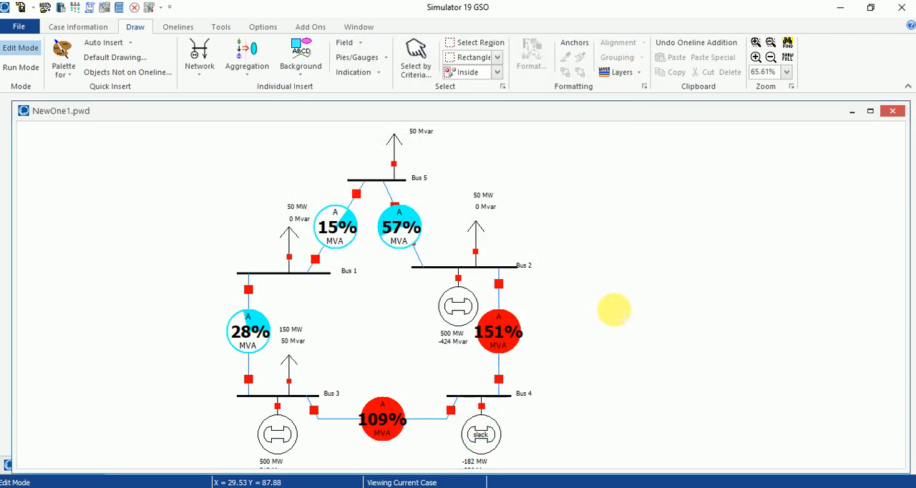
left_click(613, 302)
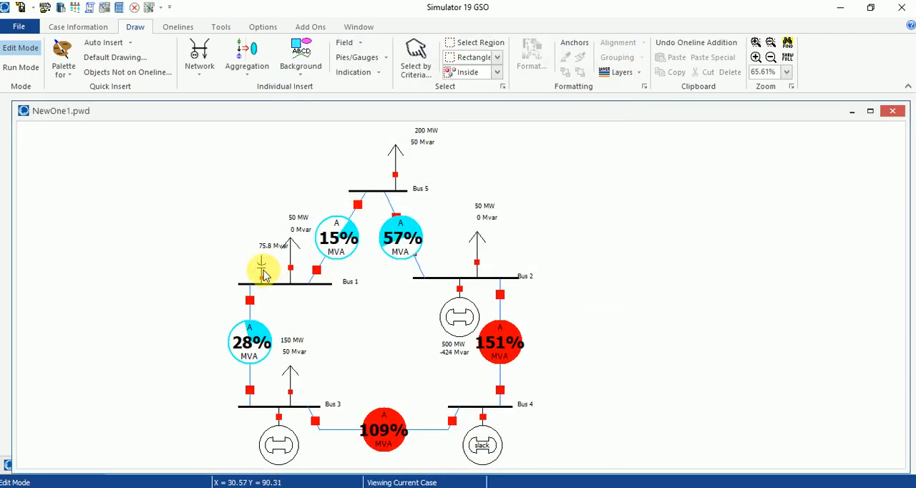
left_click_drag(265, 276, 251, 263)
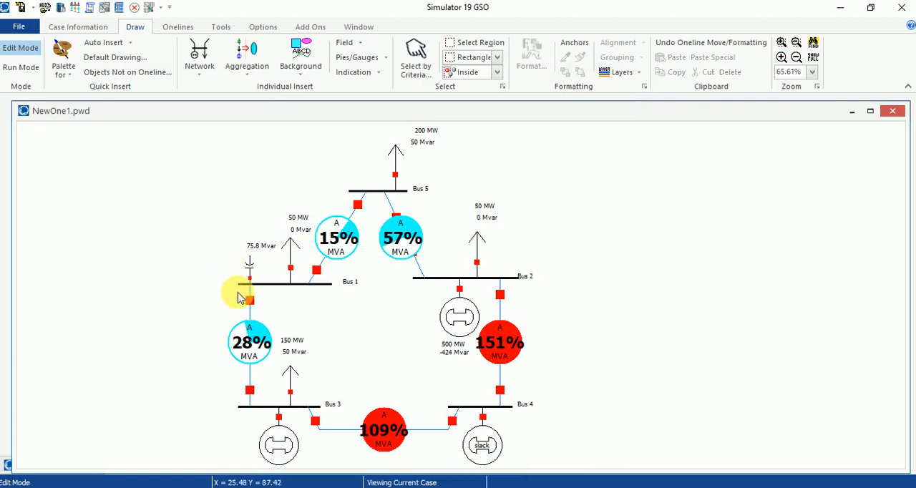
- Add a switched shunt with a nominal value of 100 Mvar on Bus 5, beside its load
left_click(199, 57)
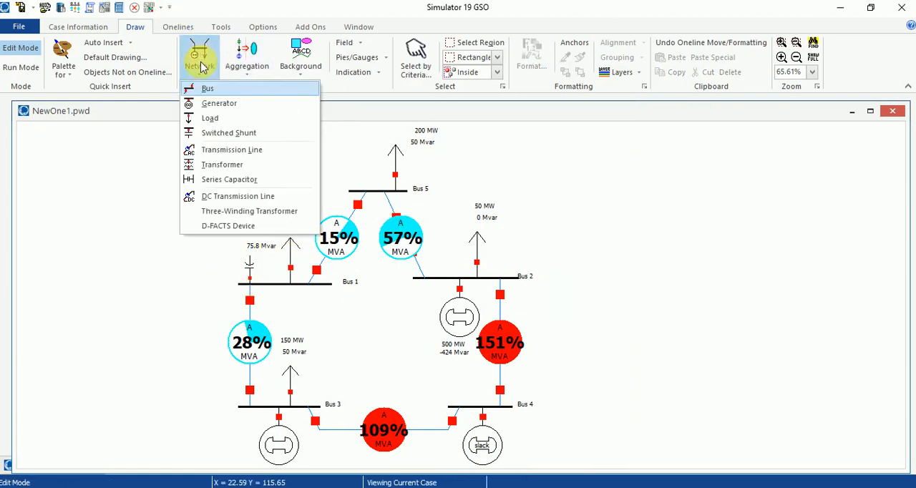
left_click(364, 187)
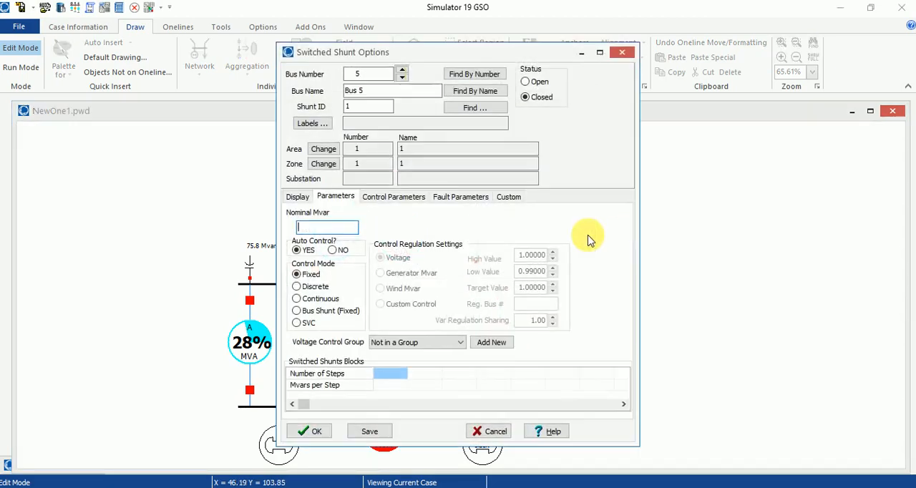
left_click(337, 226)
type("100")
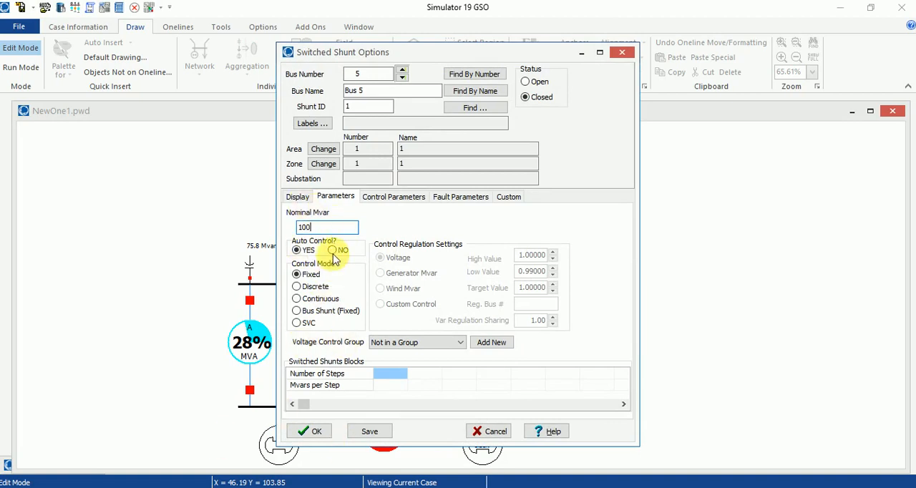
left_click(309, 431)
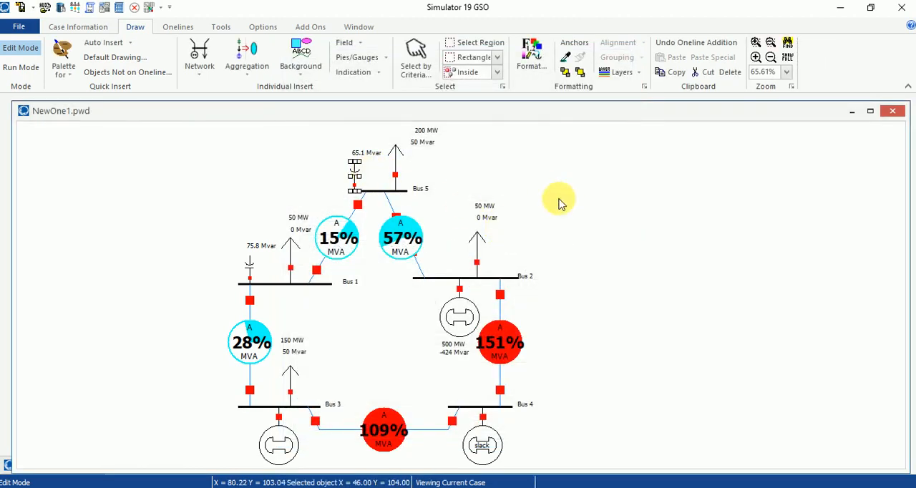
- Run the power flow simulation in Run Mode and review the bus voltages in the Model Explorer's Buses table
left_click(30, 68)
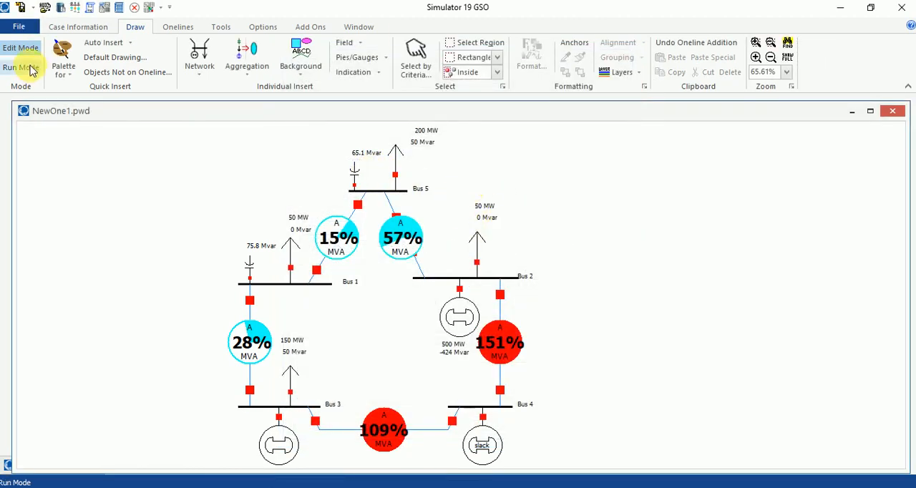
left_click(31, 69)
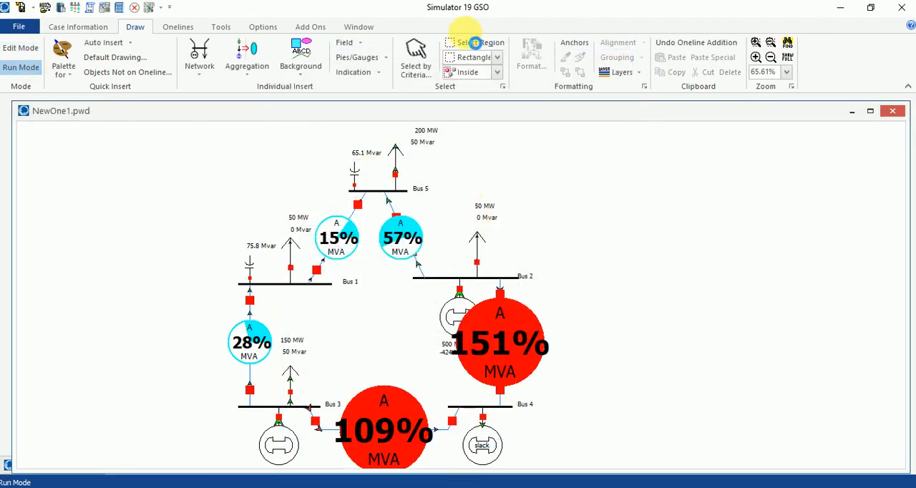
left_click(222, 29)
left_click(680, 63)
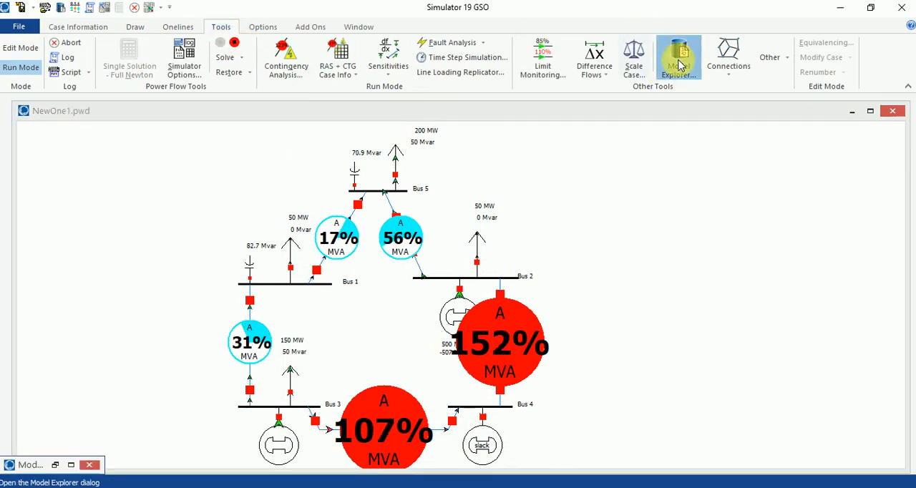
left_click(55, 465)
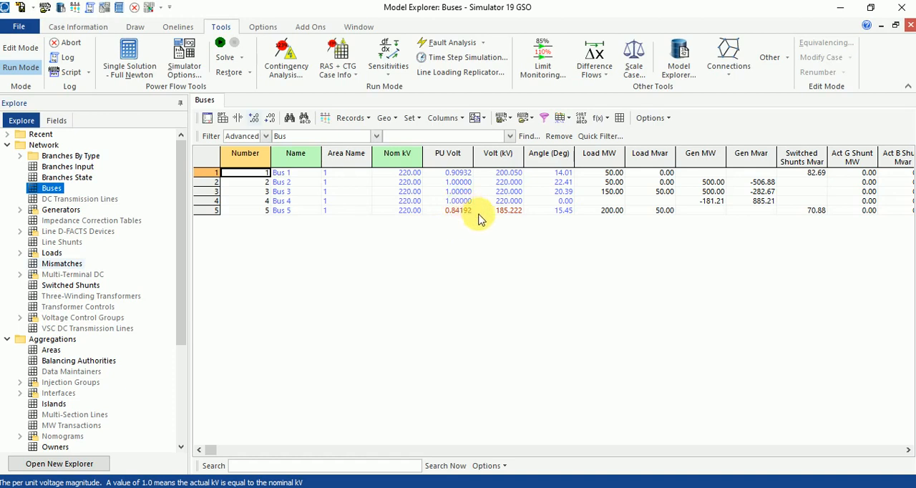
- Minimize the bus results table and return the case to Edit Mode
left_click(881, 26)
left_click(15, 48)
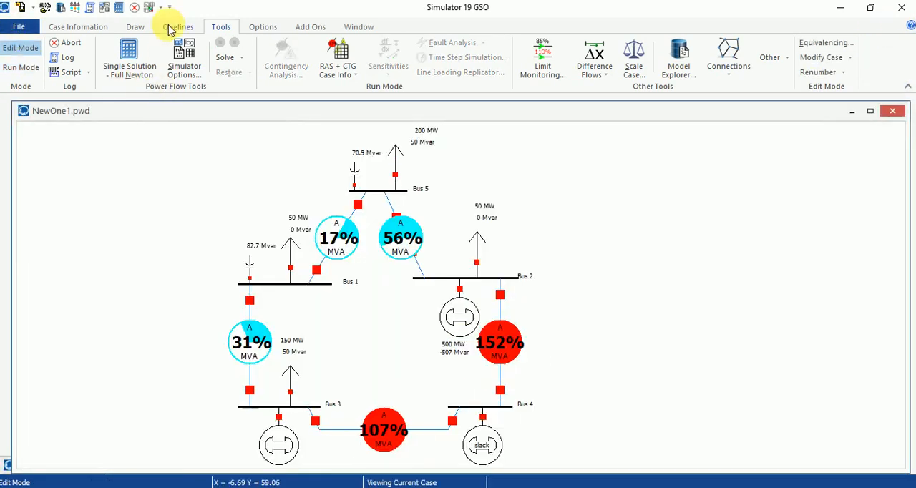
left_click(135, 26)
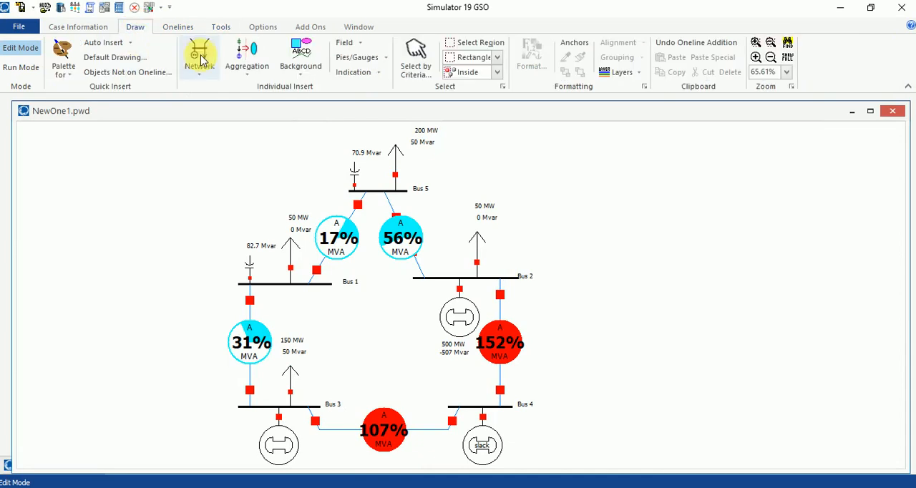
left_click(198, 60)
left_click(224, 132)
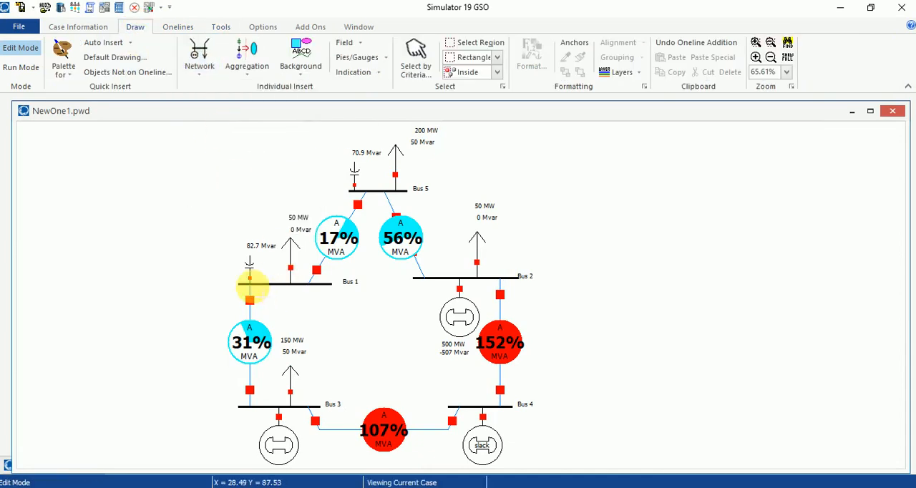
left_click(265, 284)
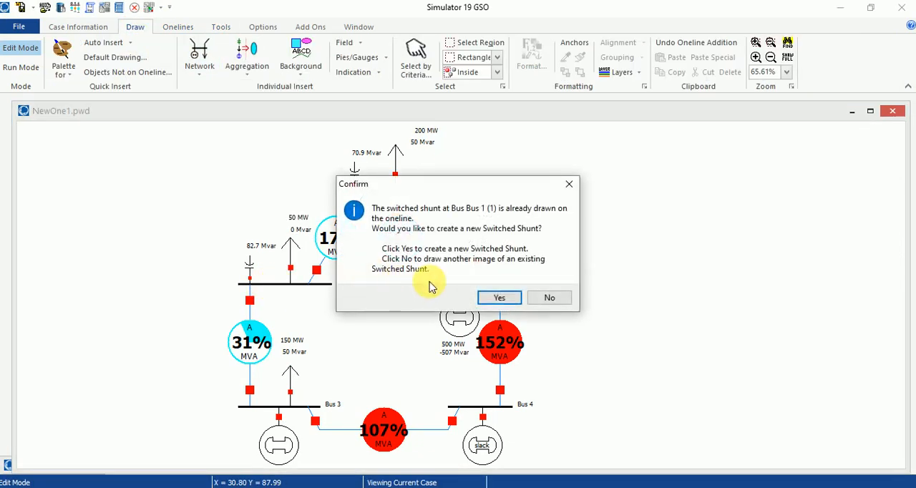
left_click(499, 298)
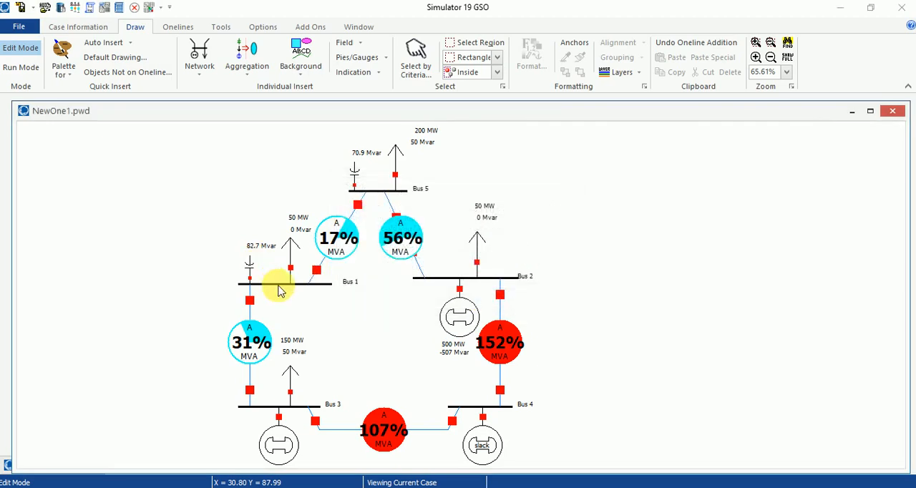
left_click(622, 52)
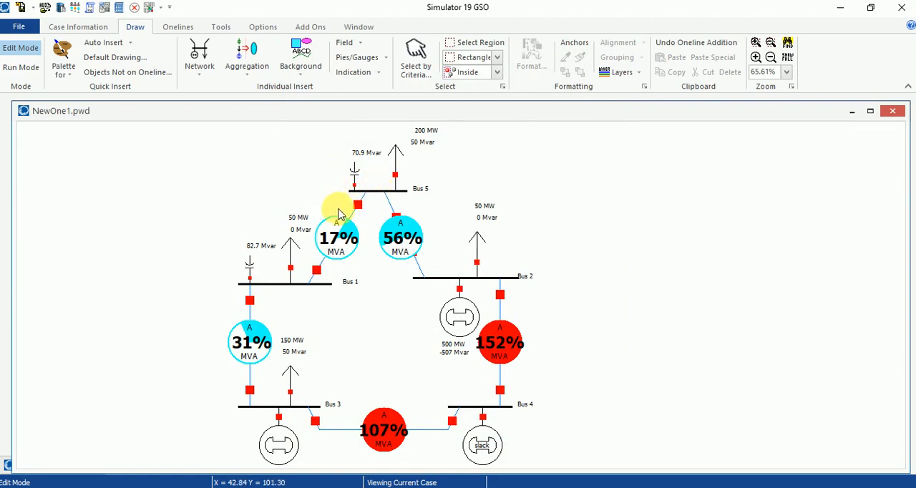
- Create a second switched shunt on Bus 5 with ID 2 and a nominal value of 100 Mvar
left_click(200, 66)
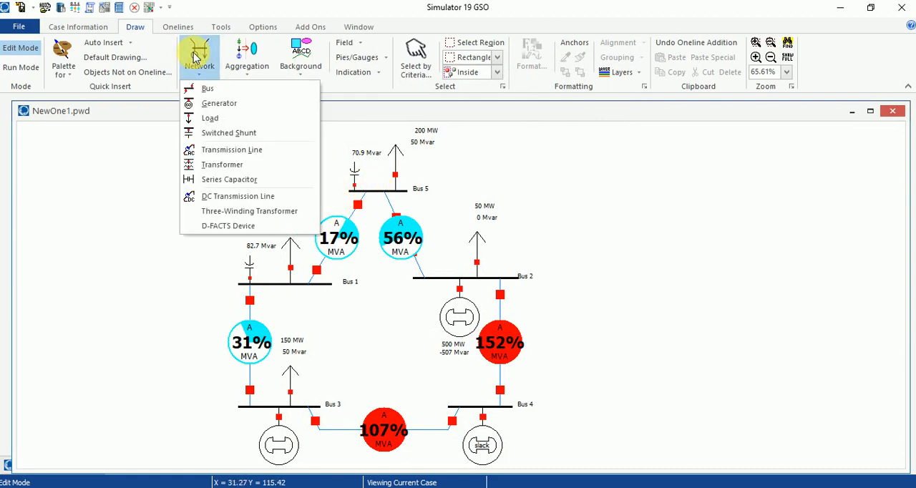
left_click(228, 149)
left_click(371, 191)
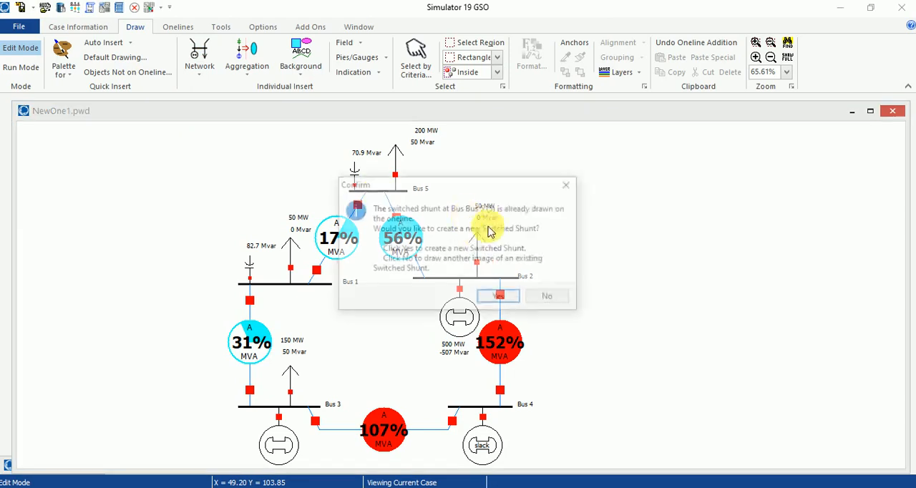
left_click(547, 297)
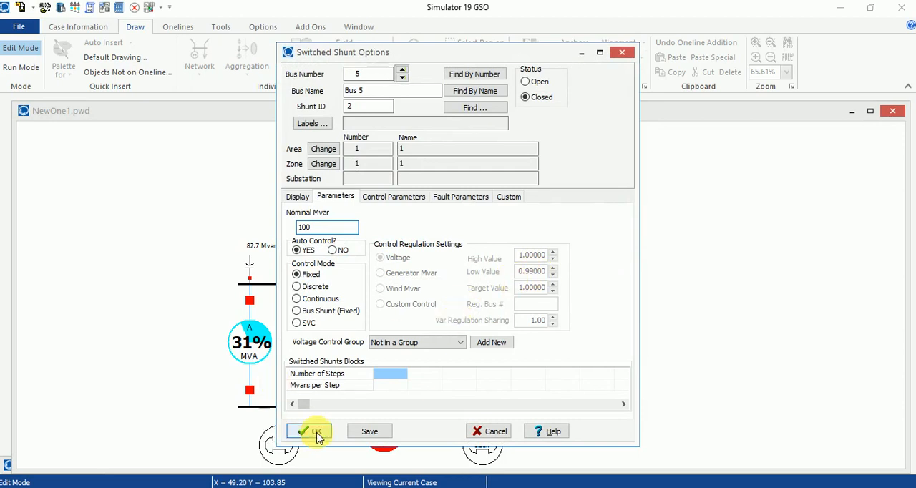
key("Return")
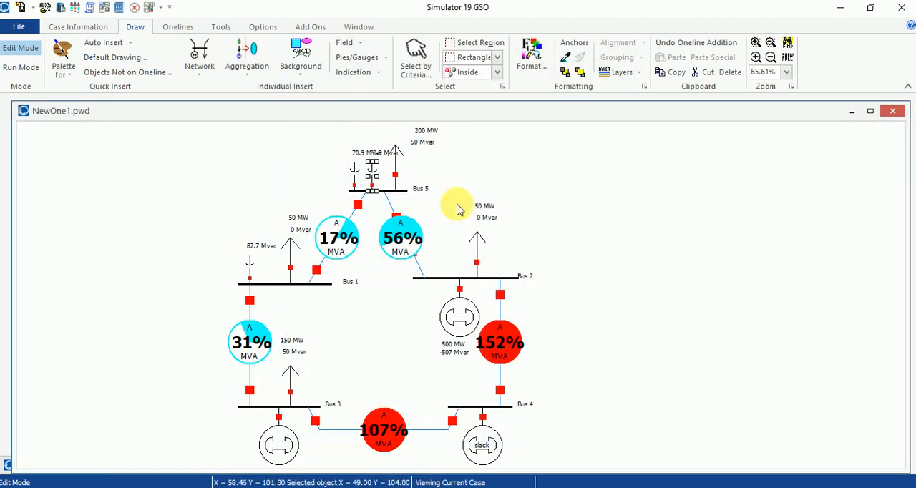
- Extend Bus 5 to the left and space its two switched shunts apart along the bus
left_click(350, 195)
left_click_drag(353, 195, 319, 174)
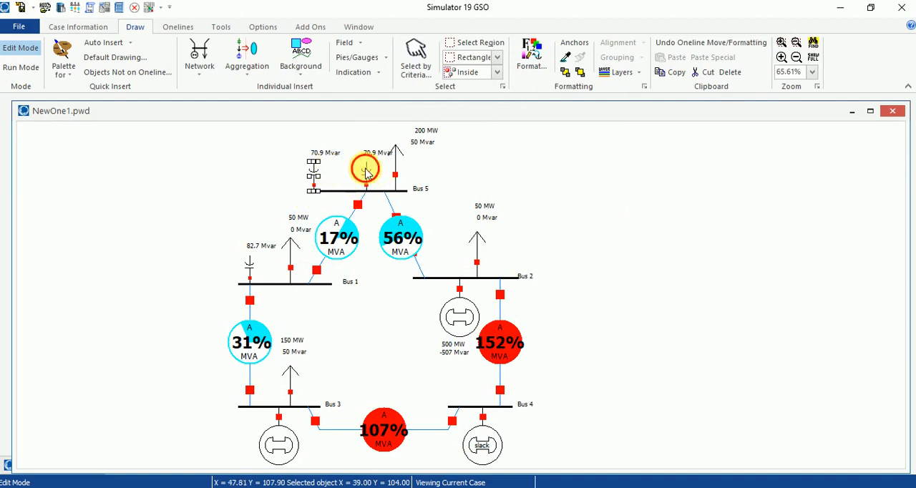
left_click(572, 216)
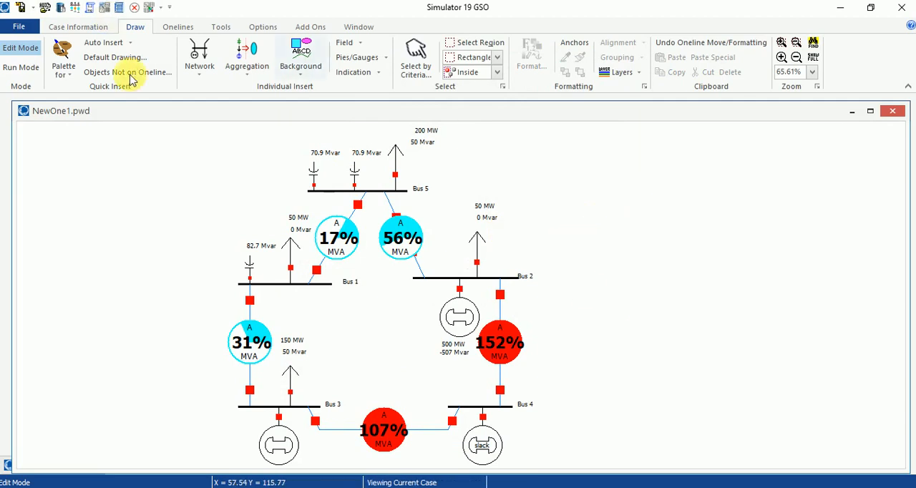
- Start the simulation in Run Mode with both Bus 5 shunts connected and check the bus voltages in the Buses table
left_click(20, 68)
left_click(219, 29)
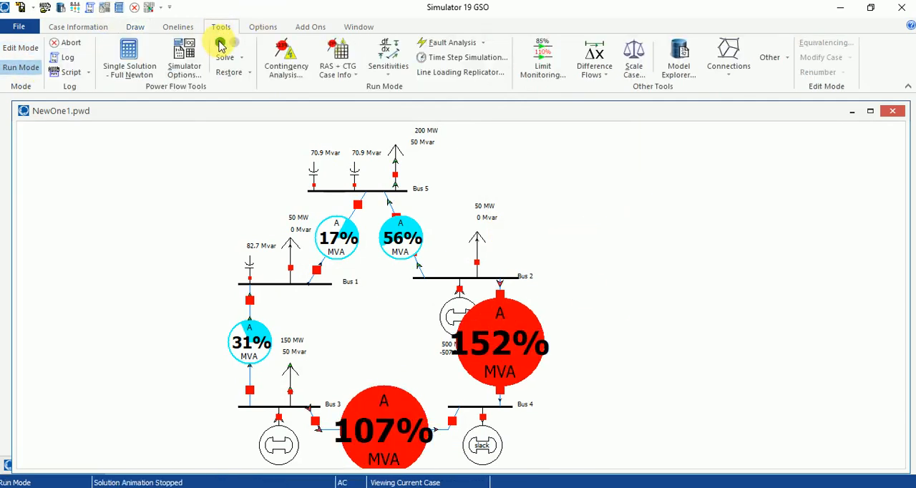
left_click(219, 43)
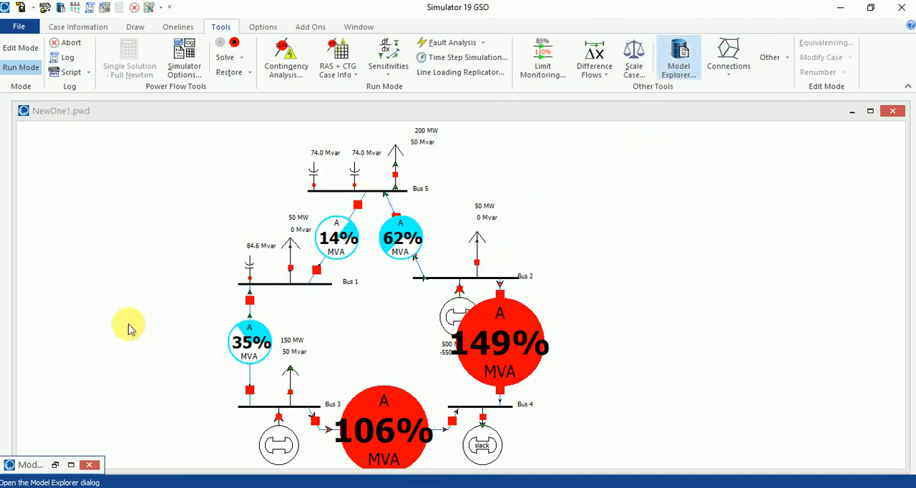
left_click(71, 465)
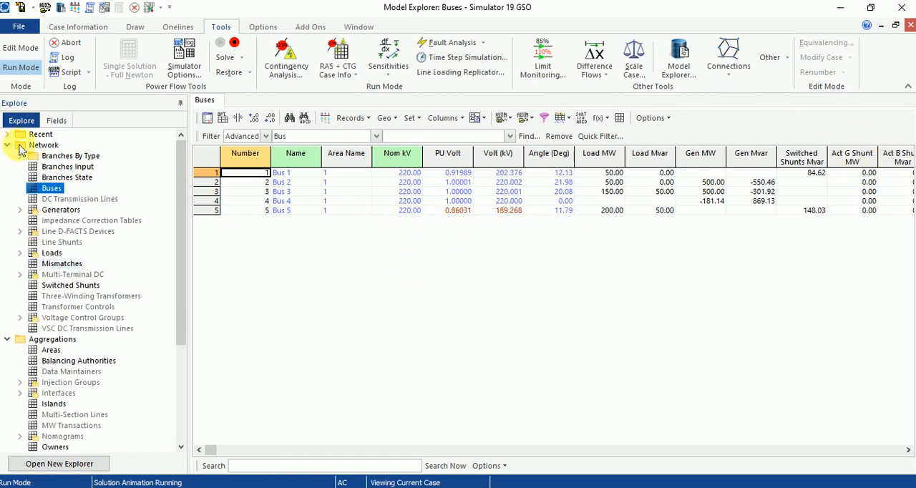
- Stop the running simulation, minimize the Buses table and return the case to Edit Mode
left_click(232, 44)
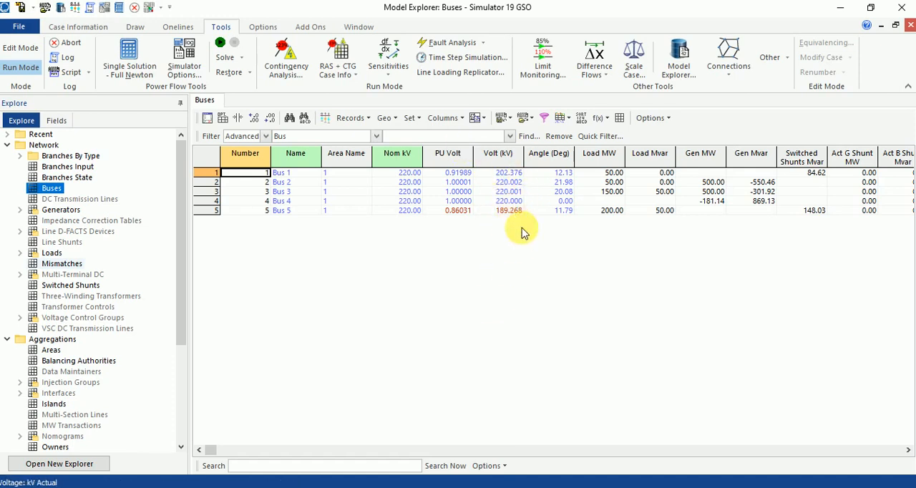
left_click(881, 27)
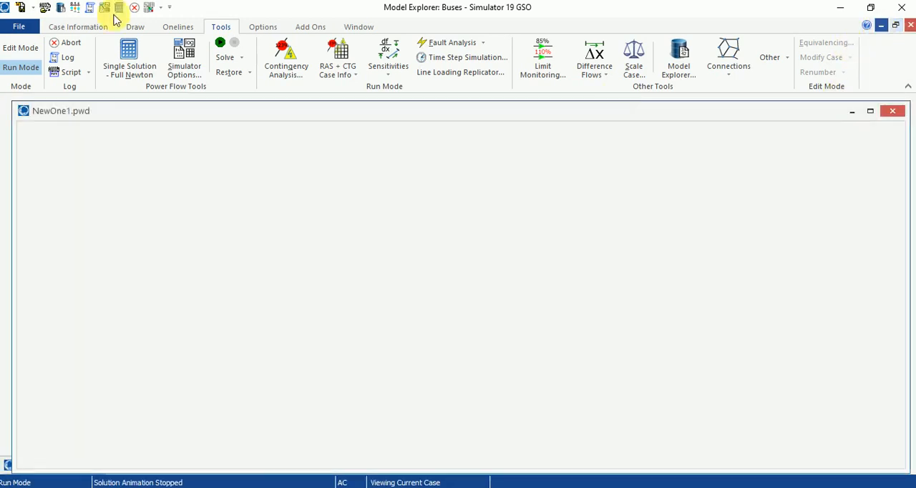
left_click(20, 47)
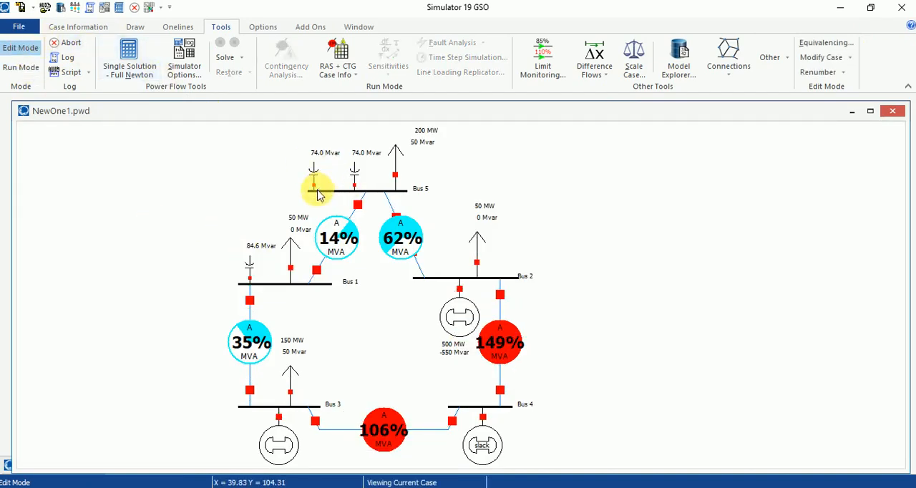
left_click(24, 70)
- Extend Bus 5 further to the left on the oneline to make room for a third switched shunt
left_click(130, 29)
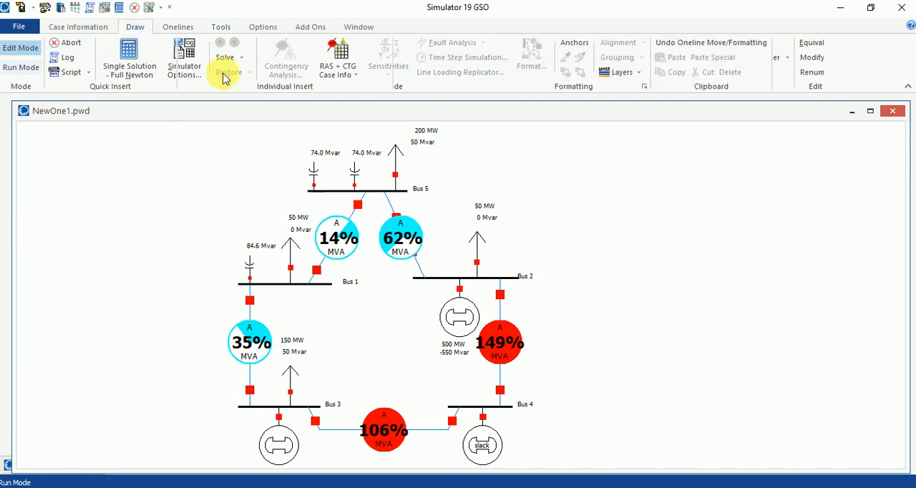
left_click(310, 192)
left_click_drag(310, 192, 251, 189)
- Add a third switched shunt on the extended part of Bus 5 with ID 3 and a nominal value of 100 Mvar
left_click(199, 61)
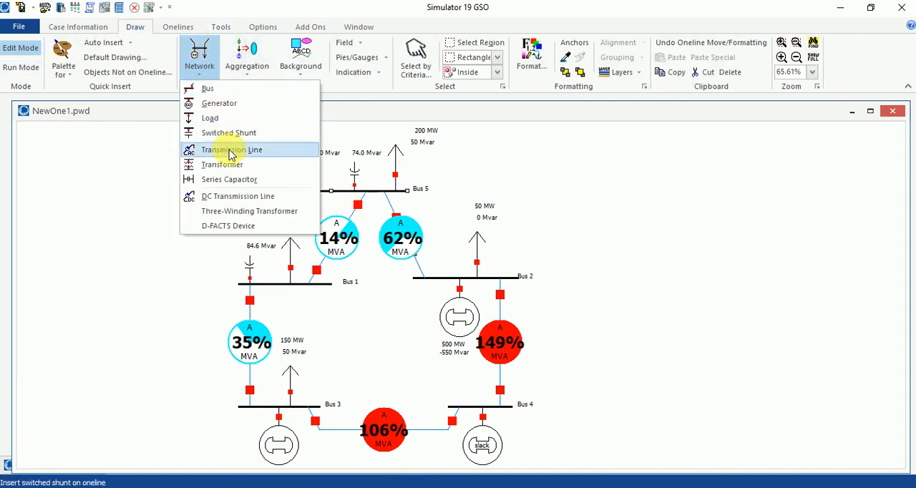
left_click(255, 152)
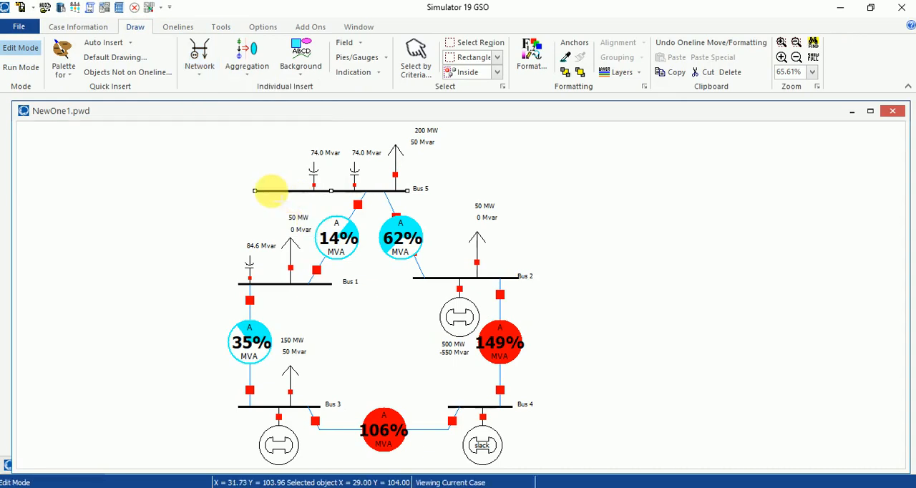
left_click(270, 191)
left_click(500, 298)
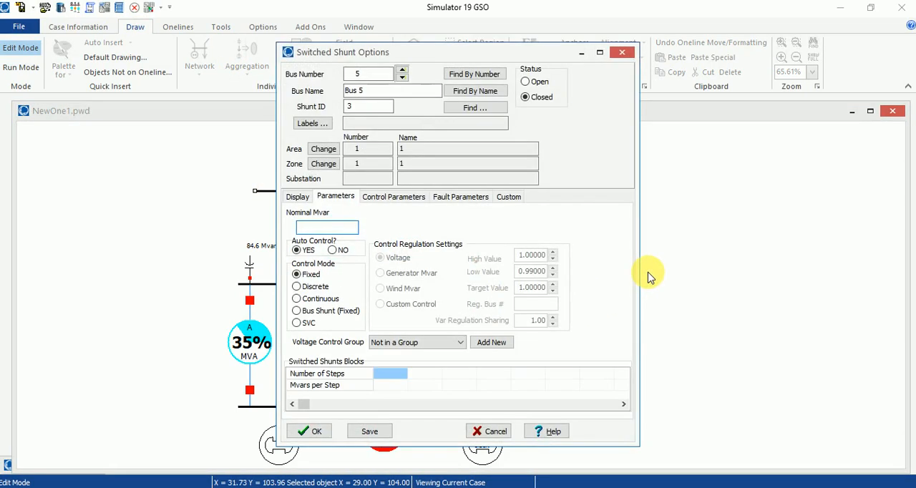
left_click(317, 431)
- Run the simulation with all three Bus 5 shunts, check the bus voltages in the Buses table and stop the simulation
left_click(36, 70)
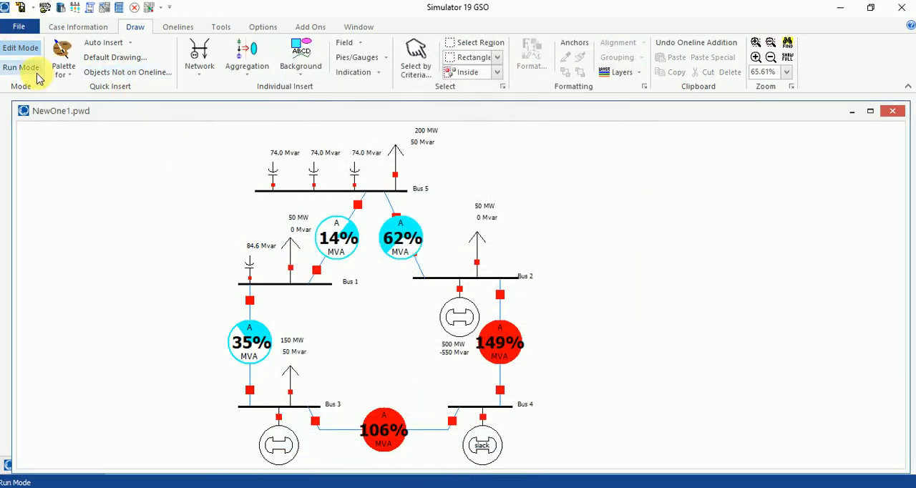
left_click(222, 27)
left_click(220, 46)
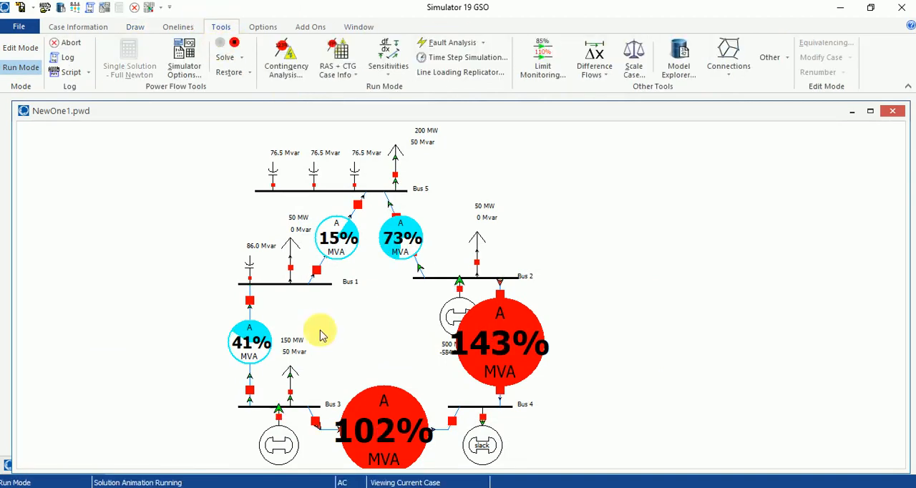
left_click(680, 59)
left_click(57, 465)
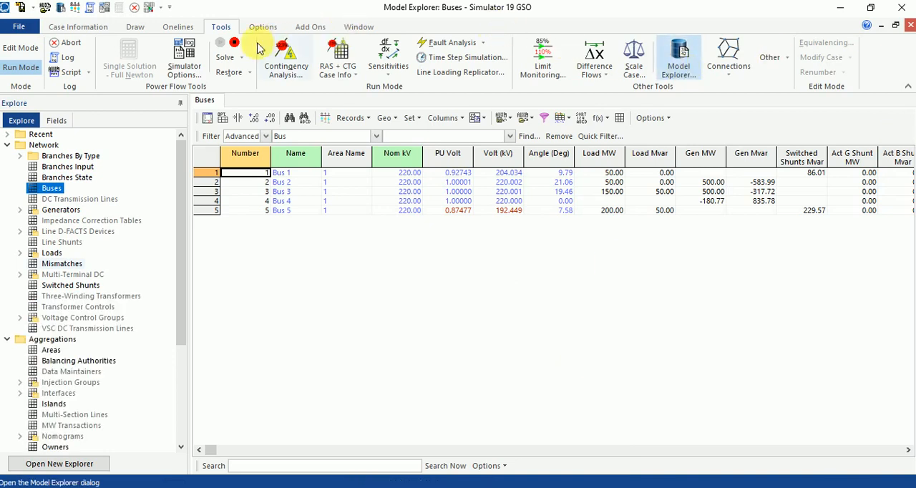
left_click(233, 46)
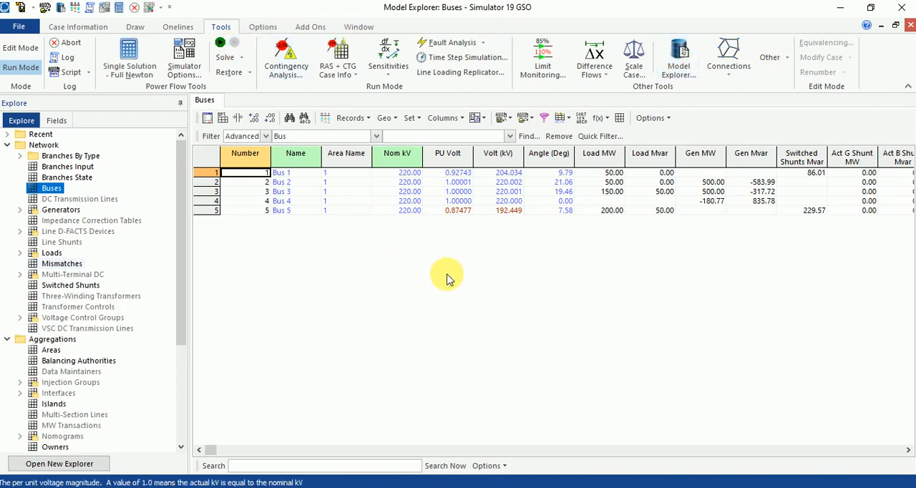